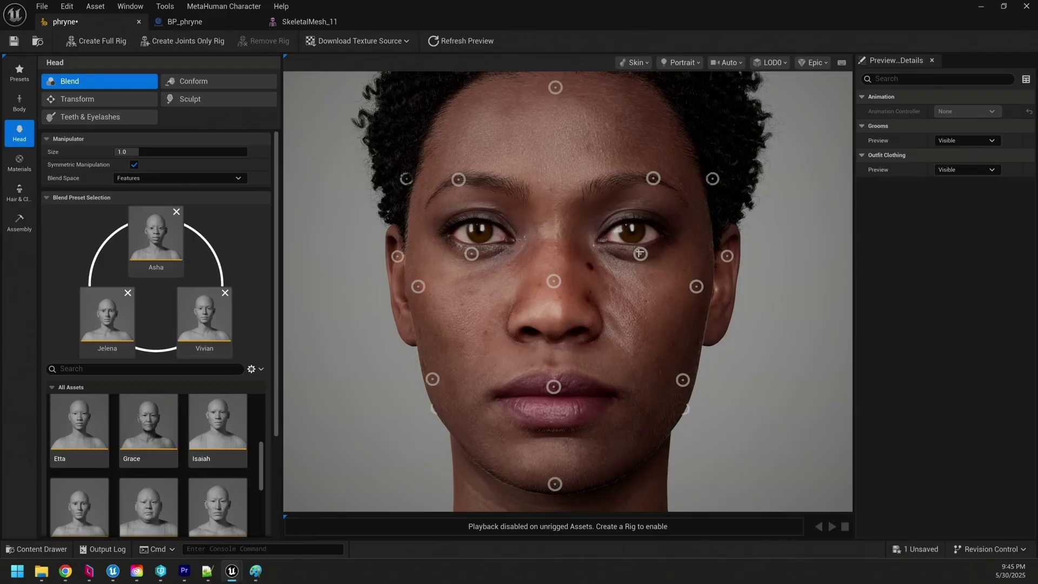
pyautogui.moveTo(641, 254)
pyautogui.mouseDown()
pyautogui.moveTo(635, 208)
pyautogui.moveTo(614, 308)
pyautogui.moveTo(588, 296)
pyautogui.moveTo(625, 279)
pyautogui.mouseUp()
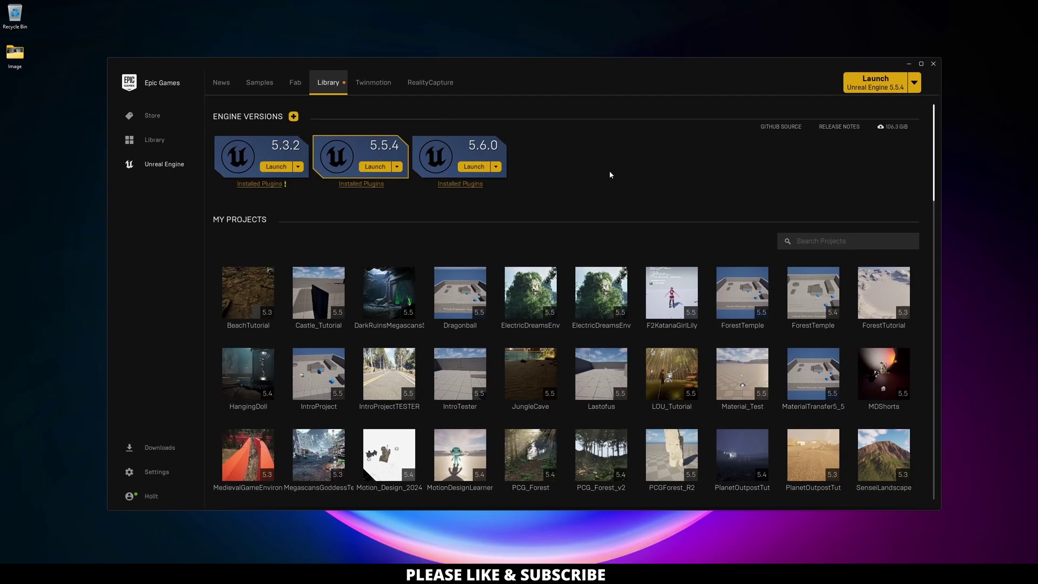
# - Apply the installation options for Unreal Engine 5.6.0 with MetaHuman Creator Core Data included
pyautogui.click(496, 167)
pyautogui.click(496, 176)
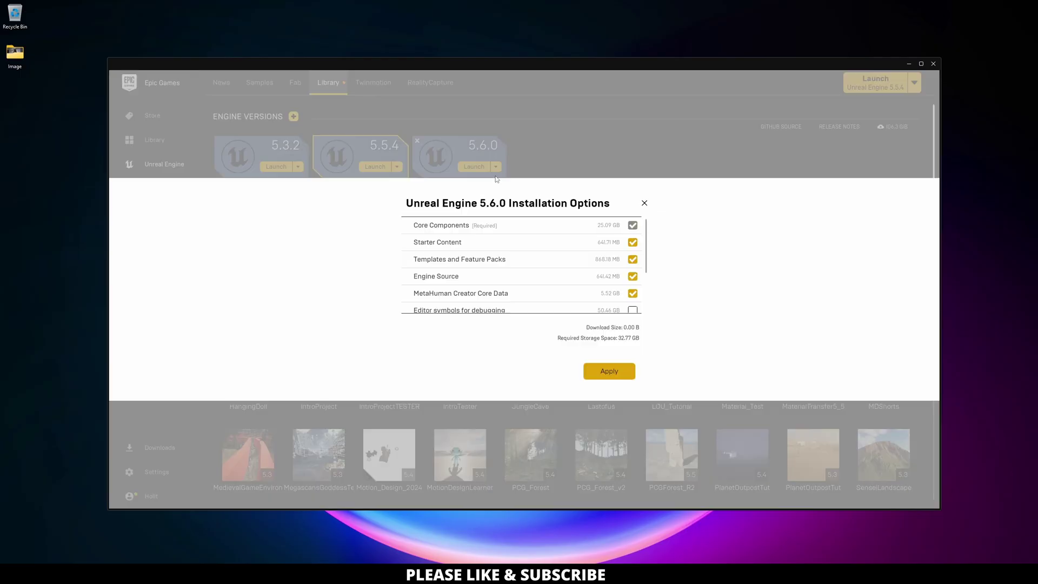
pyautogui.scroll(-1, 514, 285)
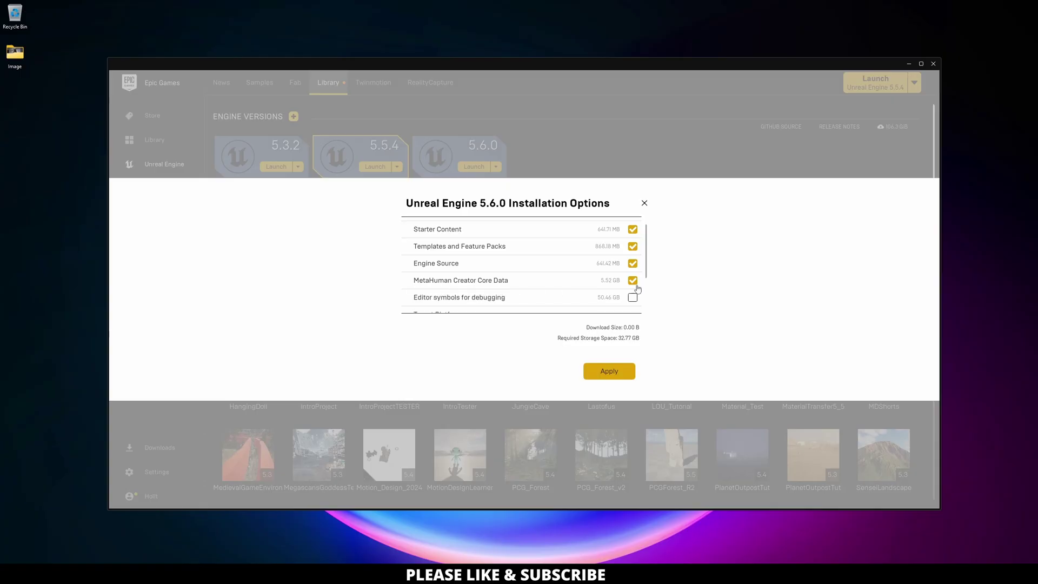
pyautogui.click(613, 374)
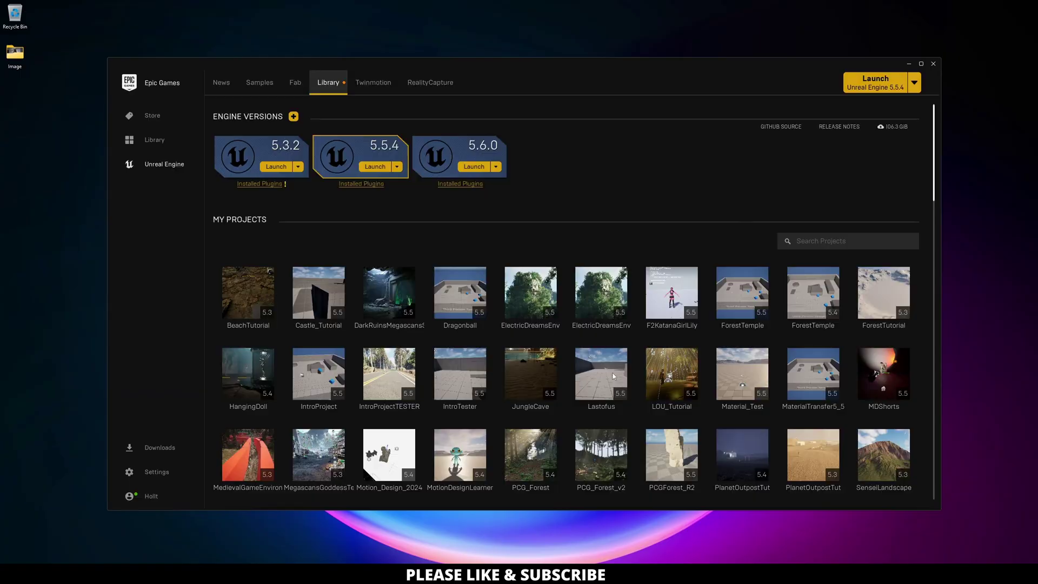
# - Launch Unreal Engine 5.6.0 and create a Third Person game project named MetahumanCreator
pyautogui.click(475, 167)
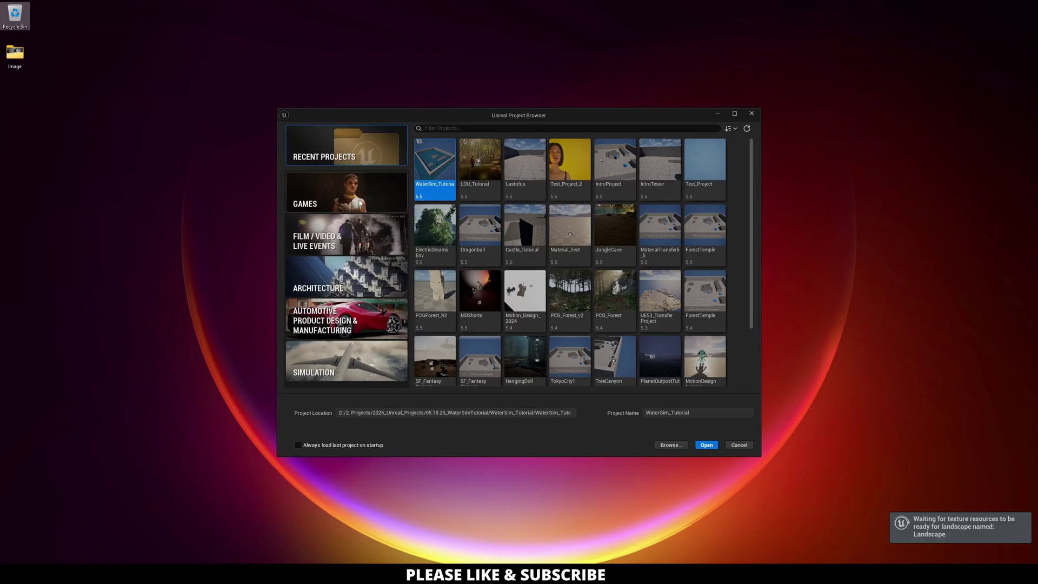
pyautogui.click(333, 202)
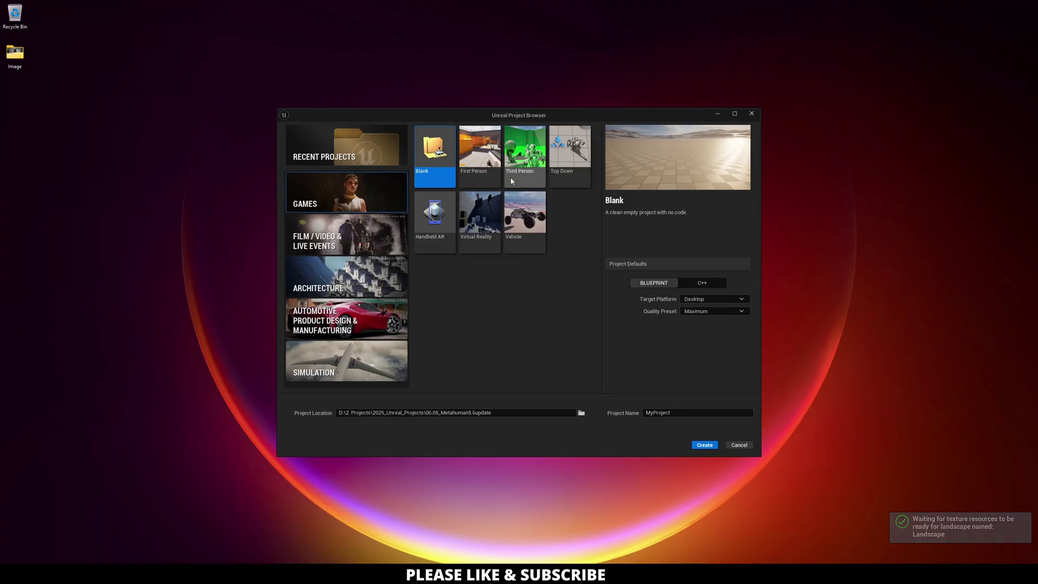
pyautogui.click(522, 168)
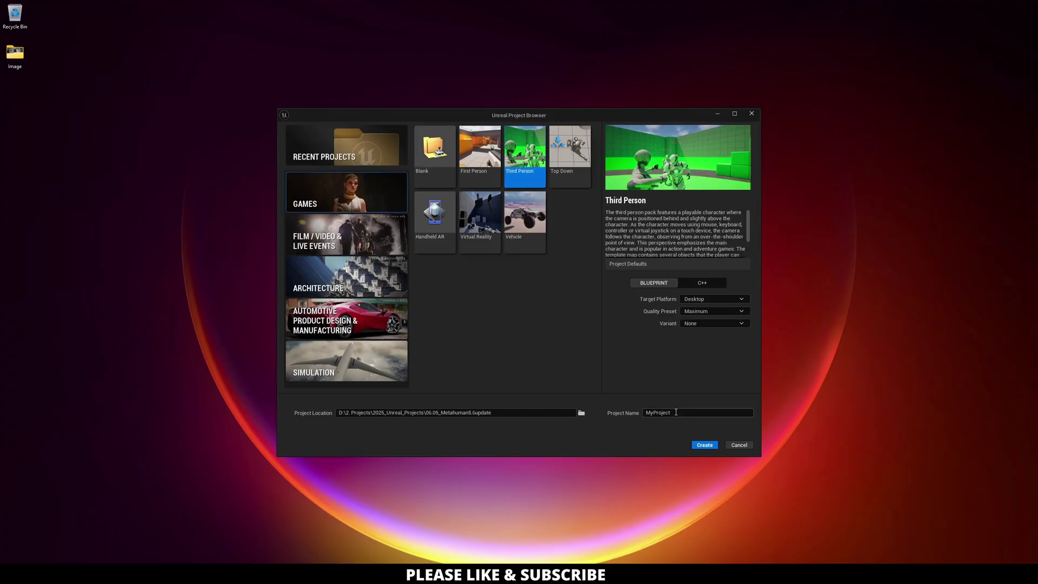
pyautogui.click(643, 412)
pyautogui.press('BackSpace')
pyautogui.write('MetahumanCreator')
pyautogui.click(710, 446)
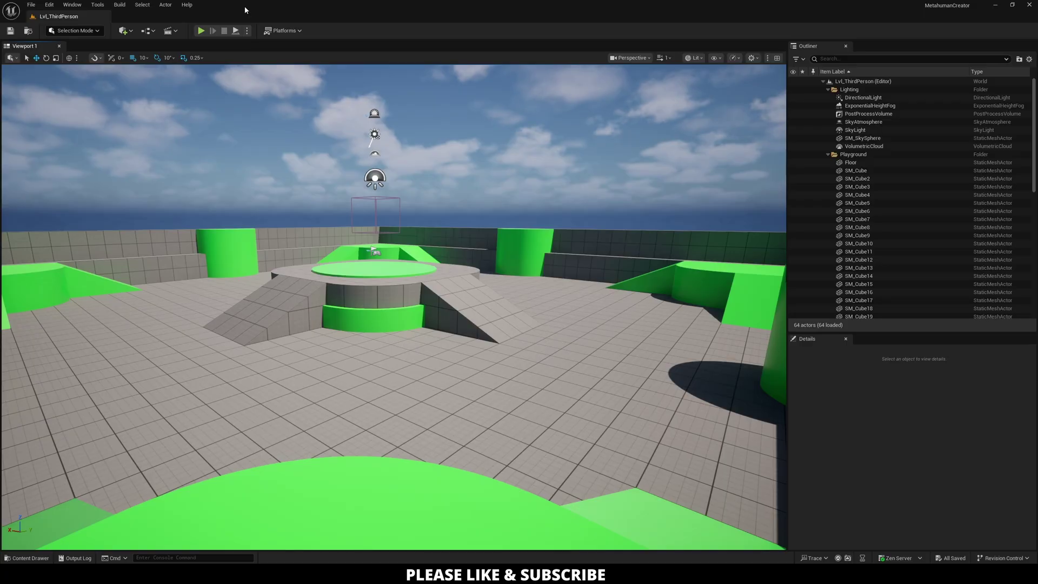
# - Enable the MetaHuman Animator, Animator Calibration Processing, Creator, Live Link and MetaHumanRuntime plugins, and restart the editor
pyautogui.click(48, 5)
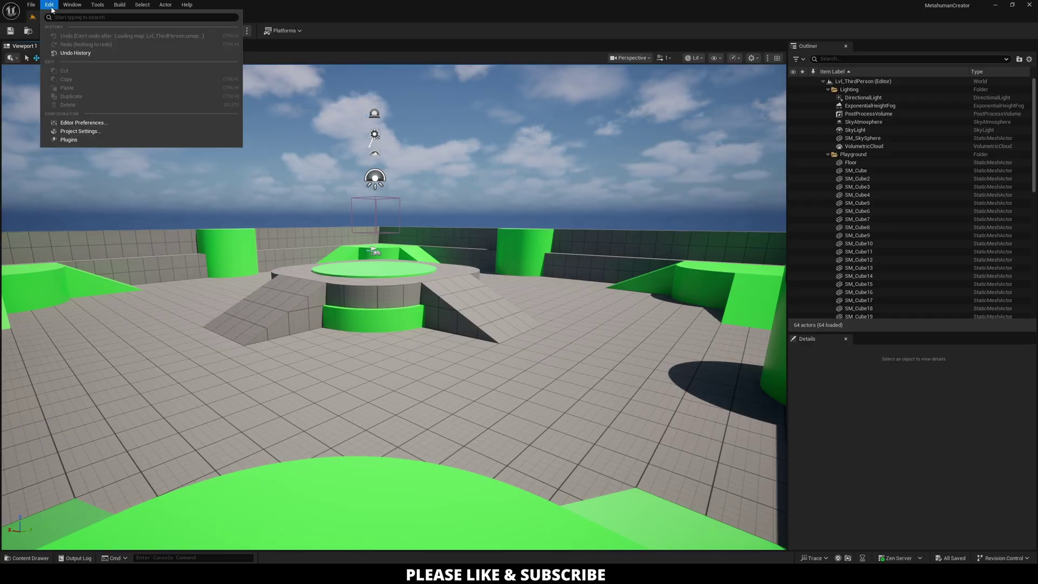
pyautogui.click(77, 139)
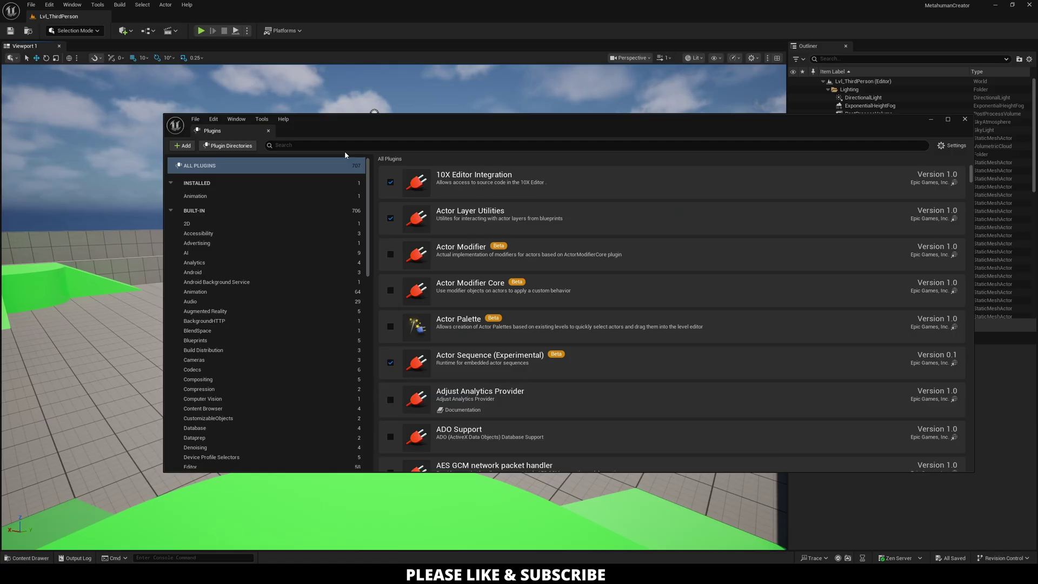
pyautogui.click(346, 143)
pyautogui.write('metahuman')
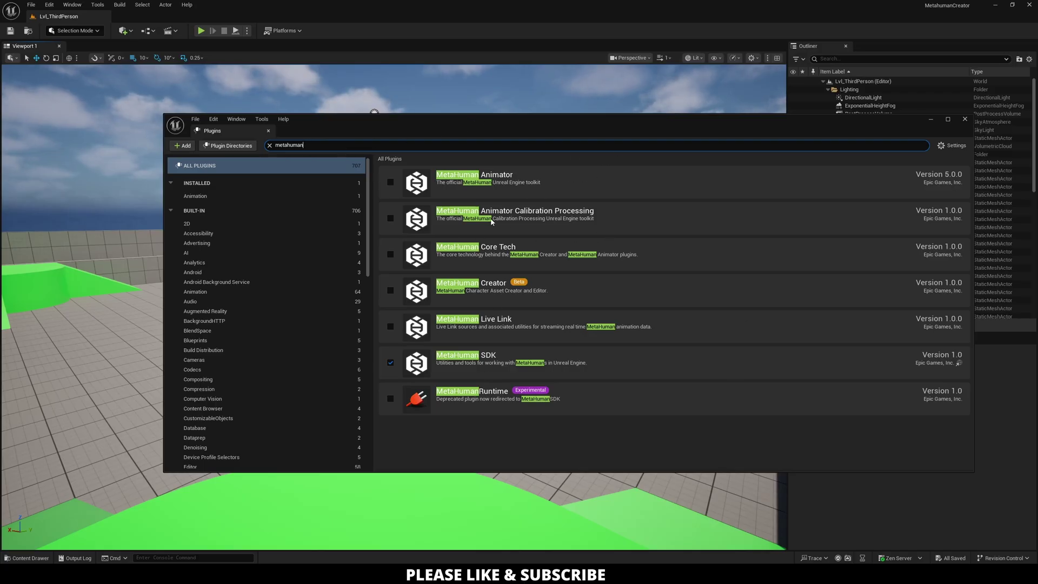
pyautogui.click(391, 182)
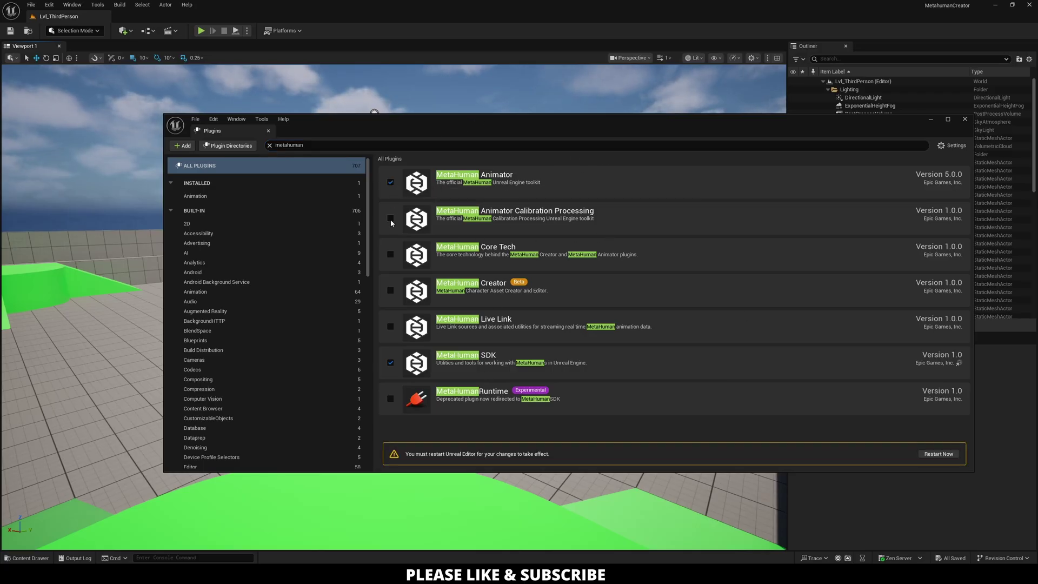
pyautogui.click(391, 220)
pyautogui.click(390, 291)
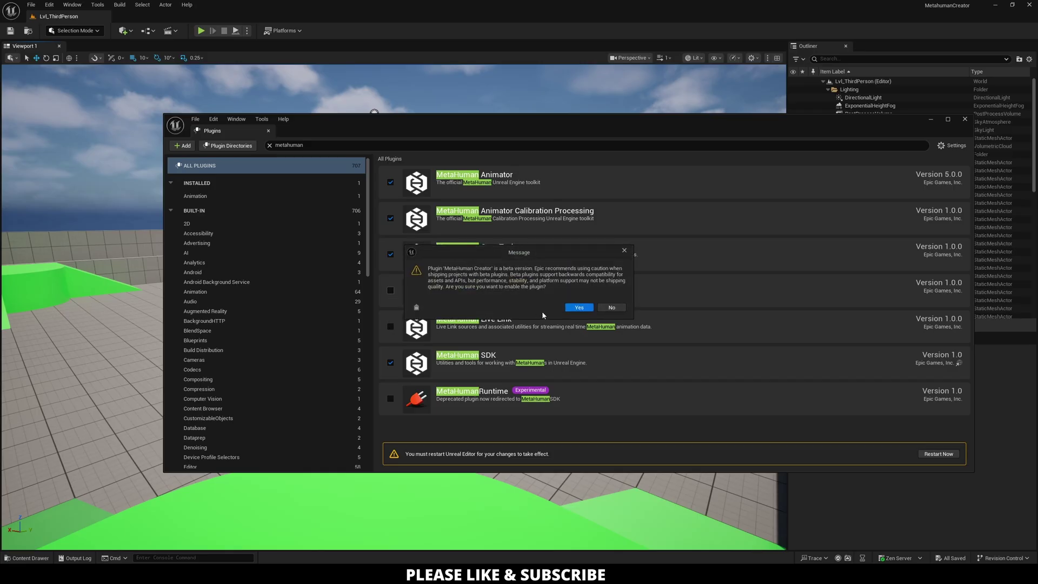
pyautogui.click(579, 307)
pyautogui.click(391, 327)
pyautogui.click(391, 400)
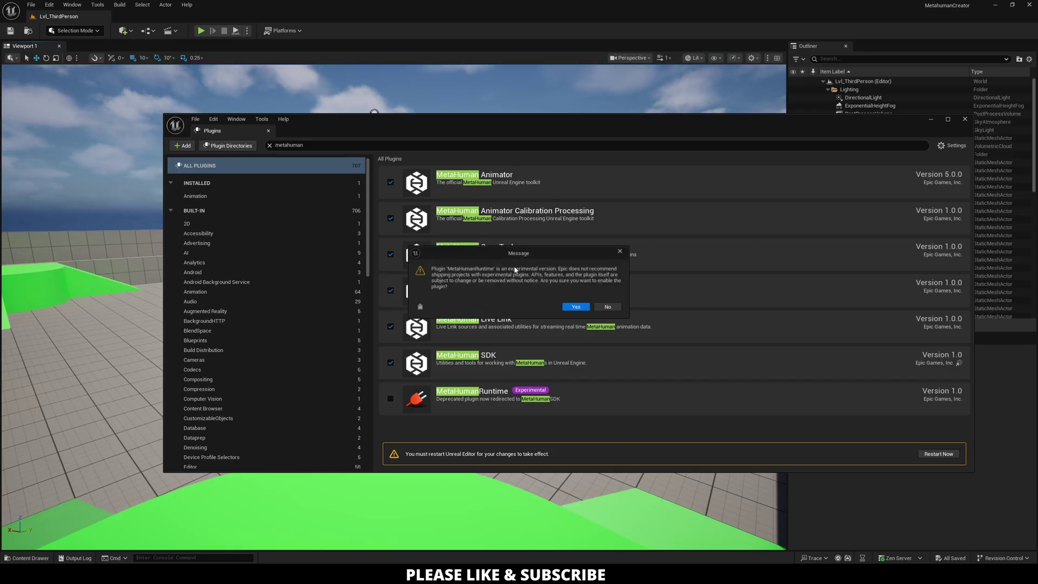
pyautogui.click(578, 310)
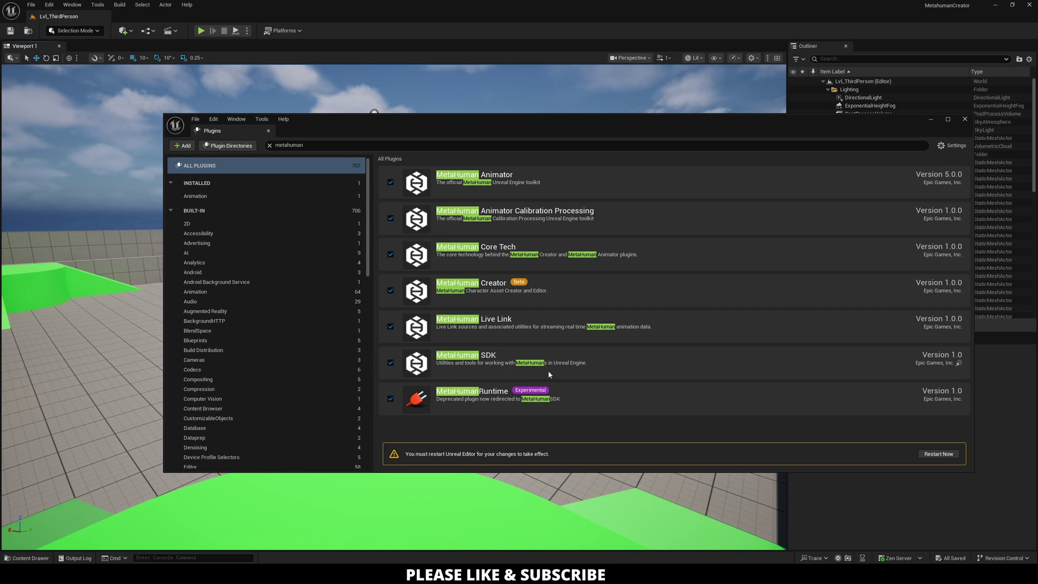
pyautogui.click(938, 454)
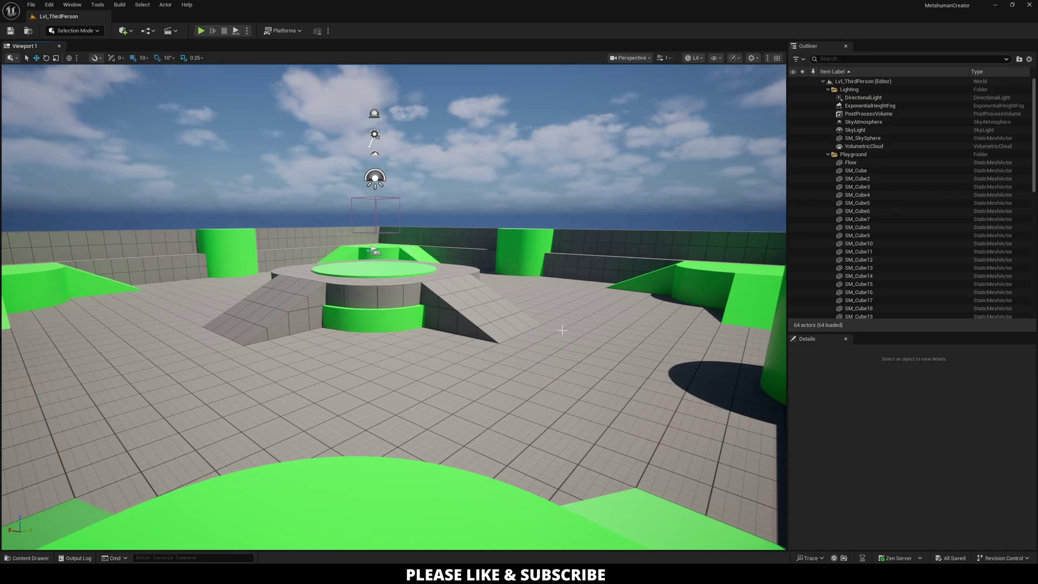
# - Create a MetaHuman Character asset named Sophia in the Content folder
pyautogui.hotkey('ctrl', 'space')
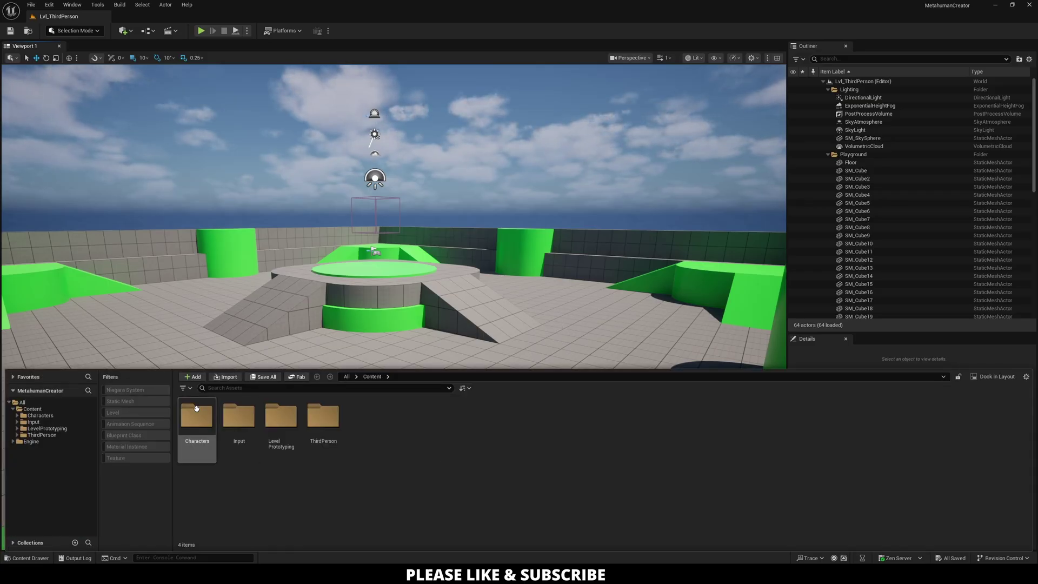
pyautogui.click(48, 410)
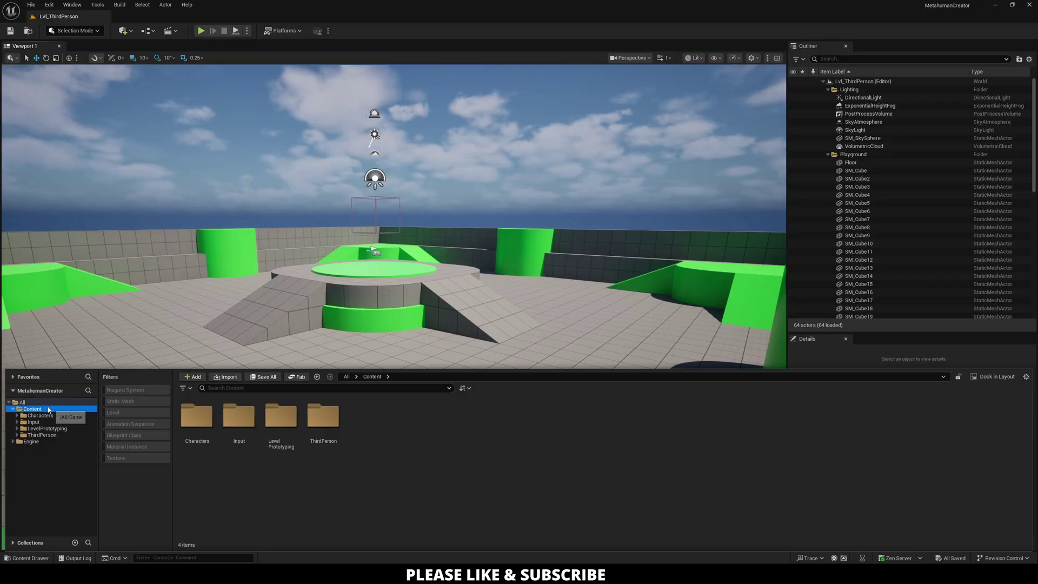
pyautogui.rightClick(369, 418)
pyautogui.moveTo(397, 337)
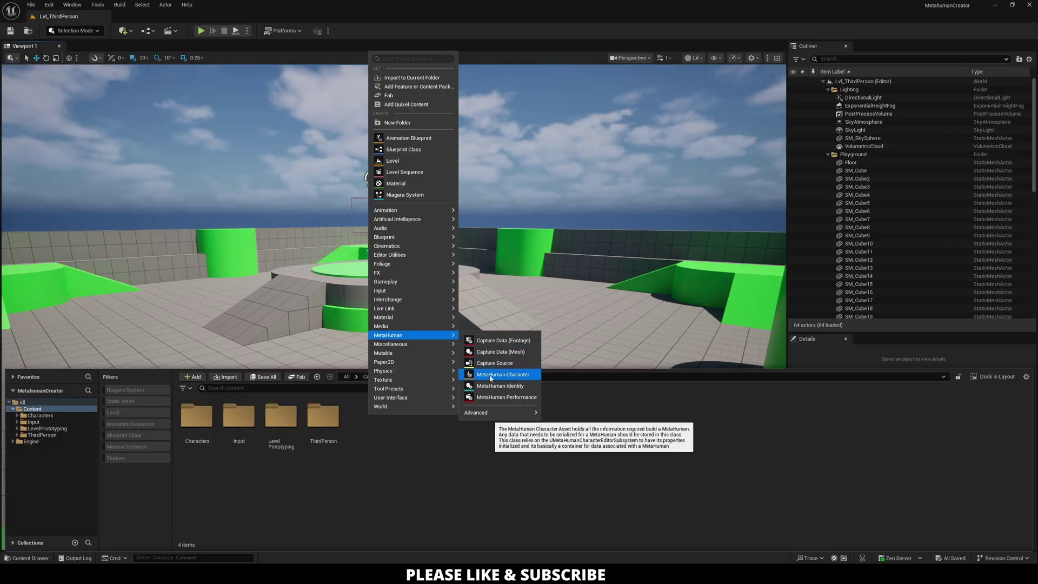
pyautogui.click(489, 374)
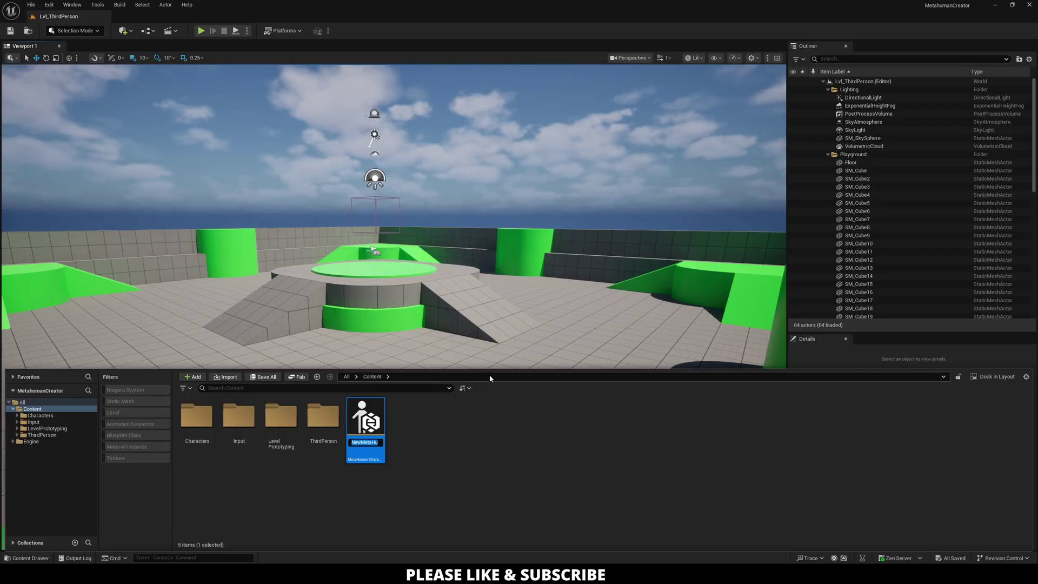
pyautogui.write('Sophia')
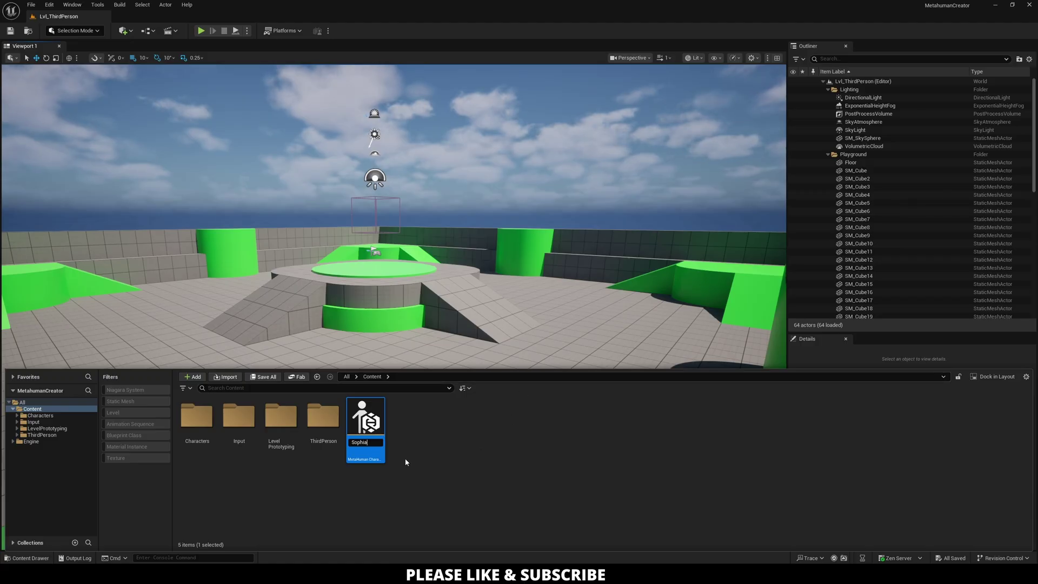
pyautogui.press('Return')
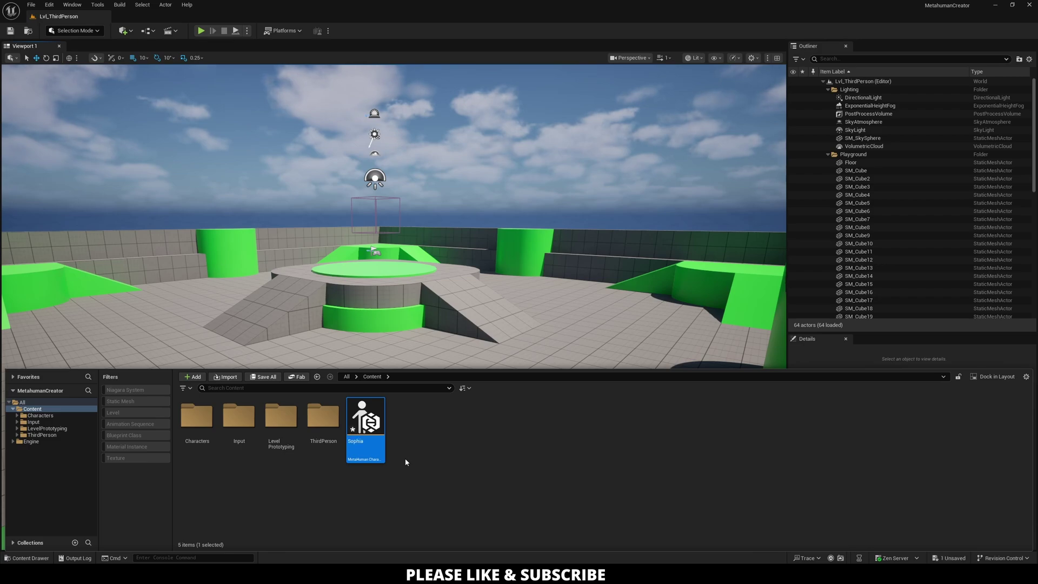
# - Open the Sophia character, enable the missing project settings it needs, and restart the editor
pyautogui.doubleClick(359, 429)
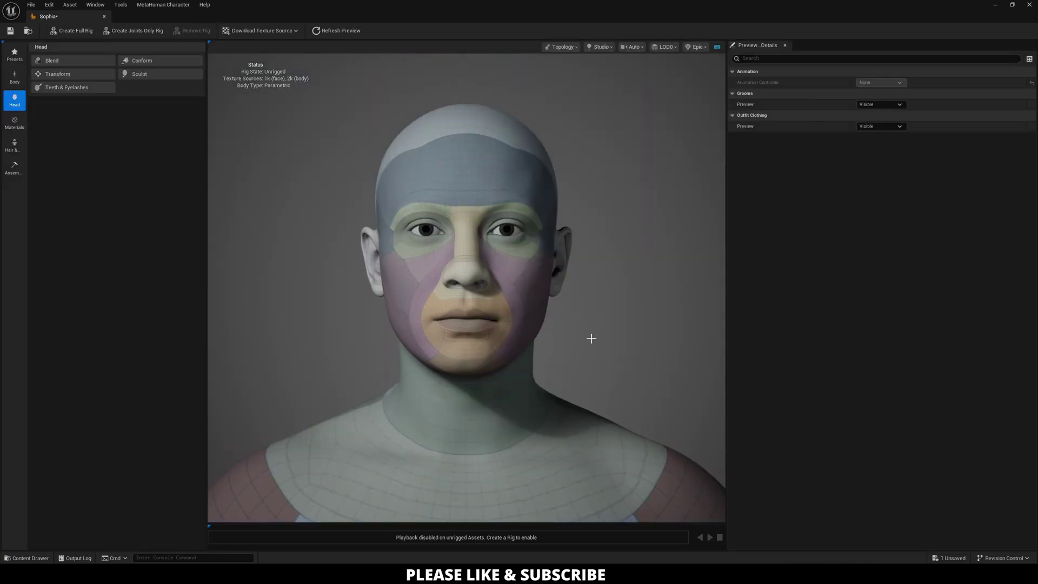
pyautogui.click(996, 6)
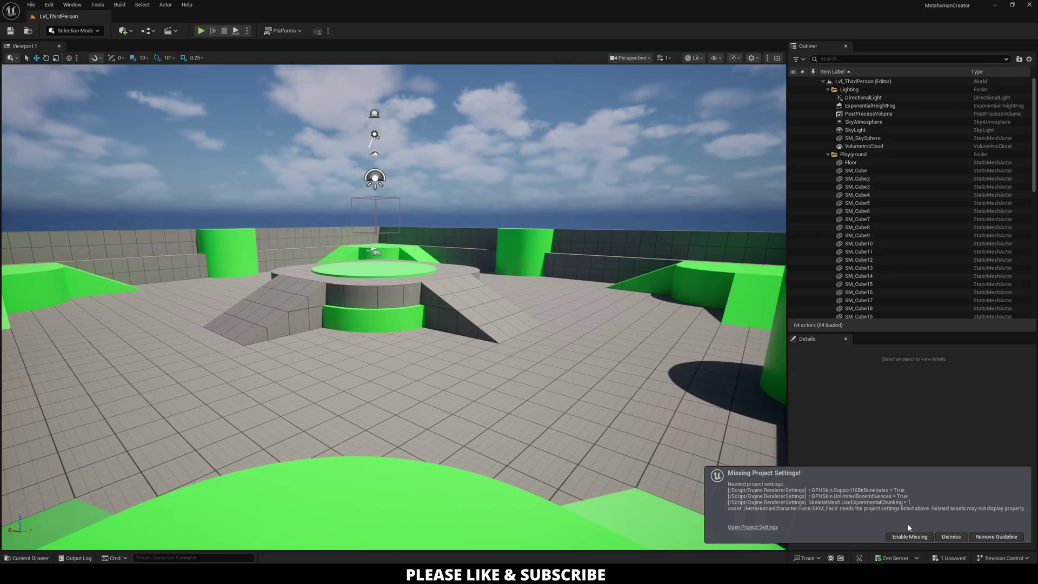
pyautogui.click(904, 537)
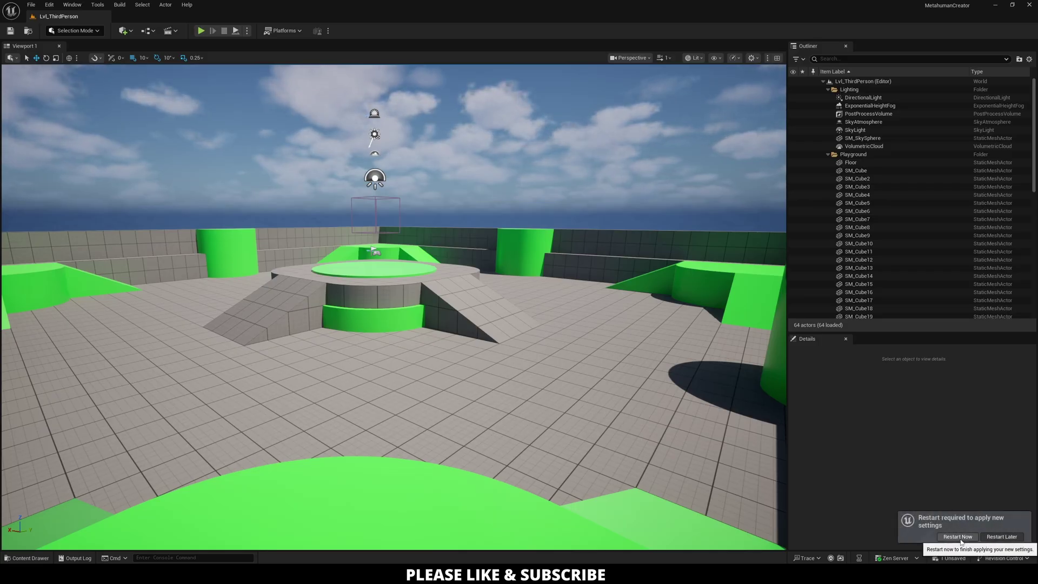
pyautogui.click(958, 537)
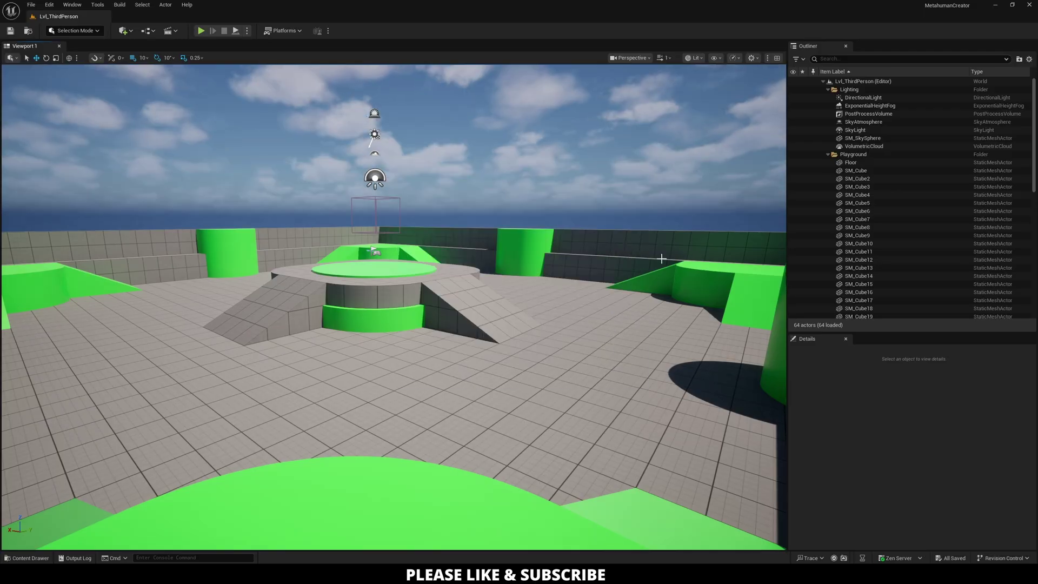
# - Reopen the Sophia character asset from the Content folder in the MetaHuman editor
pyautogui.hotkey('ctrl', 'space')
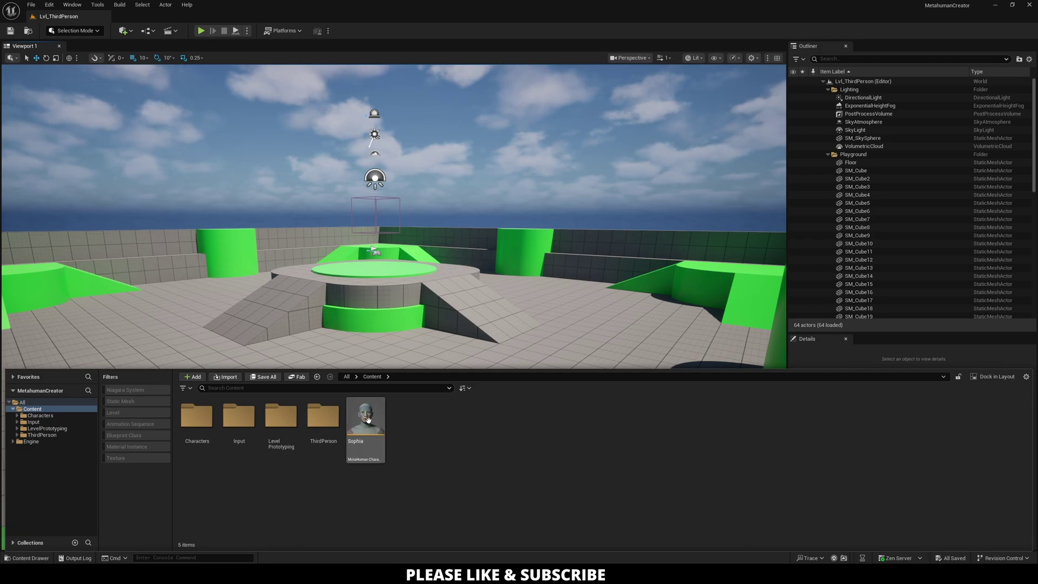
pyautogui.doubleClick(370, 425)
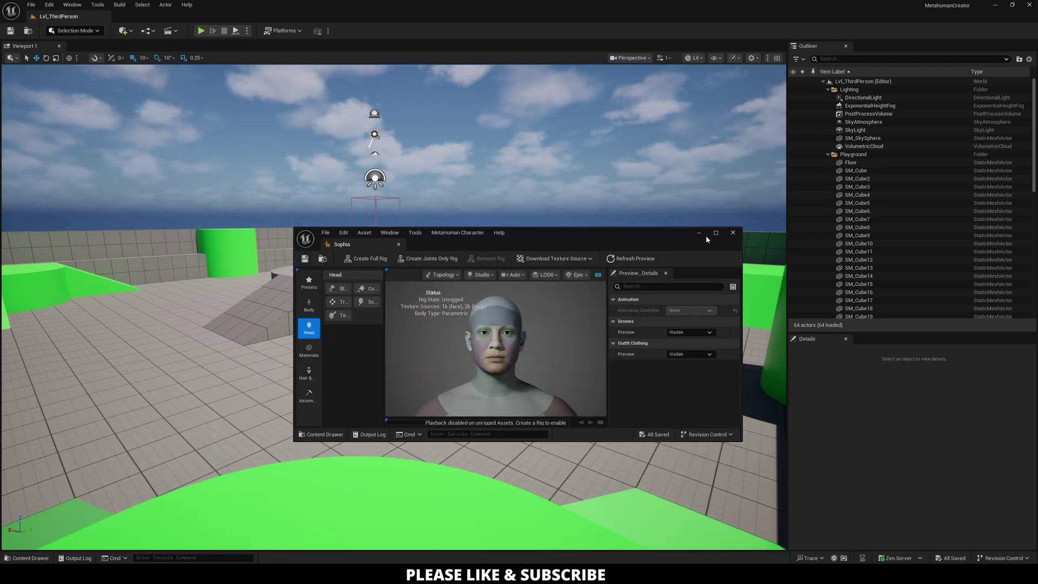
pyautogui.click(716, 233)
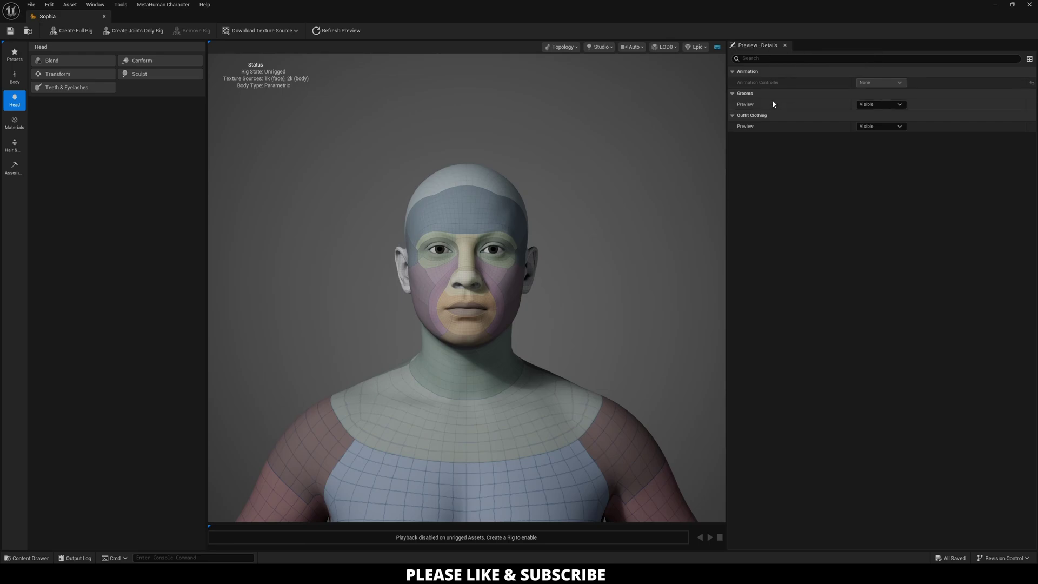
# - Review the preview visibility options for the character's grooms and outfit clothing
pyautogui.click(885, 107)
pyautogui.click(819, 167)
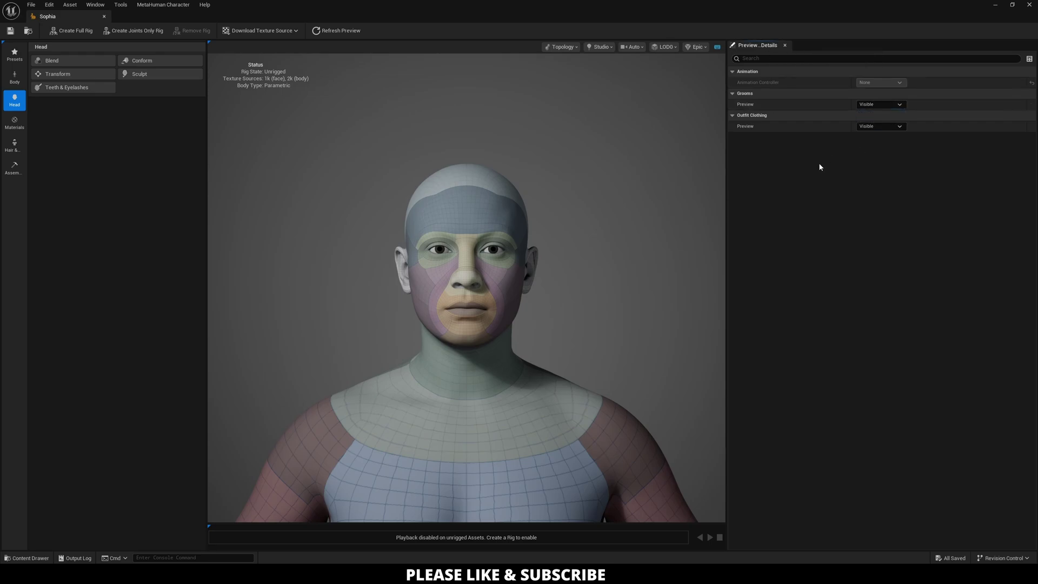
pyautogui.click(884, 126)
pyautogui.click(874, 163)
pyautogui.click(871, 126)
pyautogui.click(816, 187)
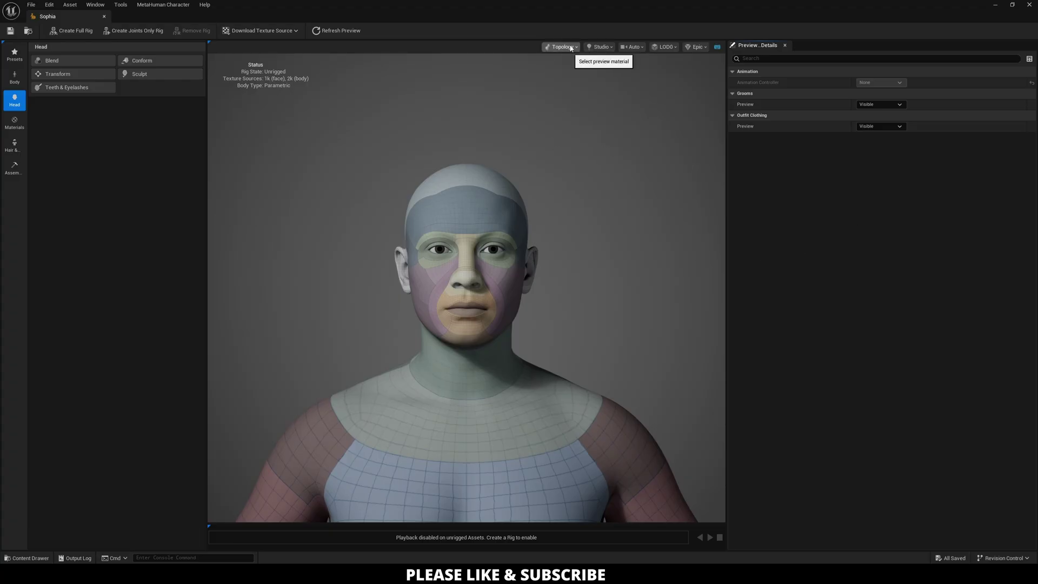
# - Preview the character with the Clay and Skin materials, and return the preview material to Topology
pyautogui.click(569, 52)
pyautogui.click(564, 78)
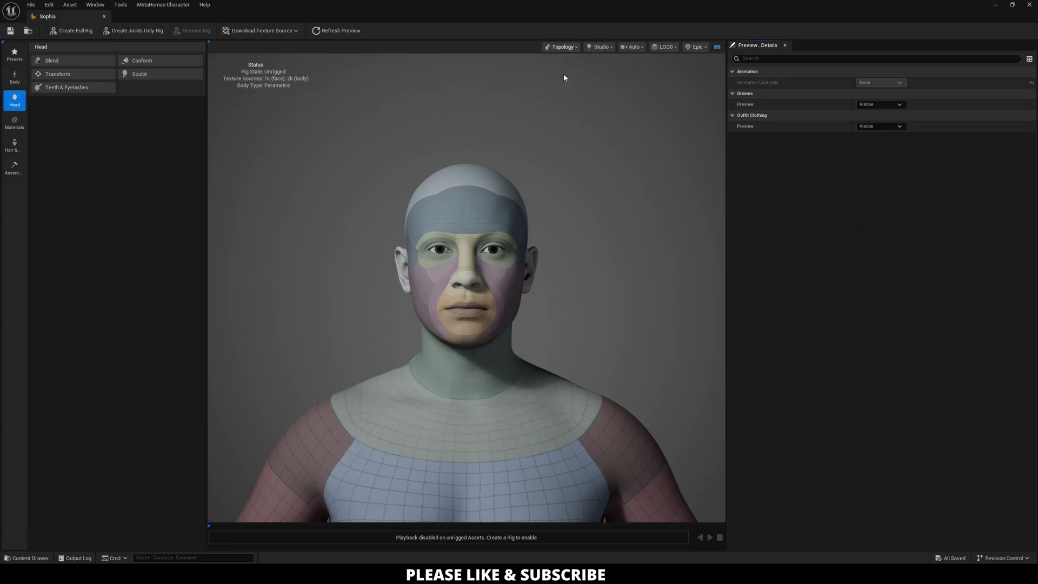
pyautogui.click(566, 47)
pyautogui.click(573, 79)
pyautogui.click(566, 47)
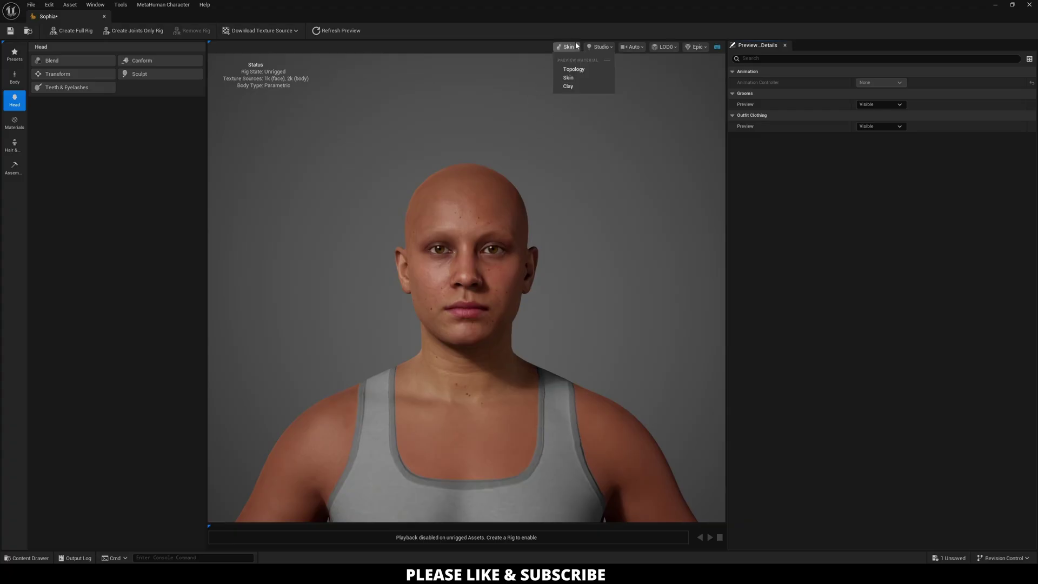
pyautogui.click(565, 69)
# - Preview several lighting environments on the character, including Tungsten and Moonlight, and set the lighting to Split
pyautogui.click(600, 47)
pyautogui.click(618, 142)
pyautogui.click(616, 188)
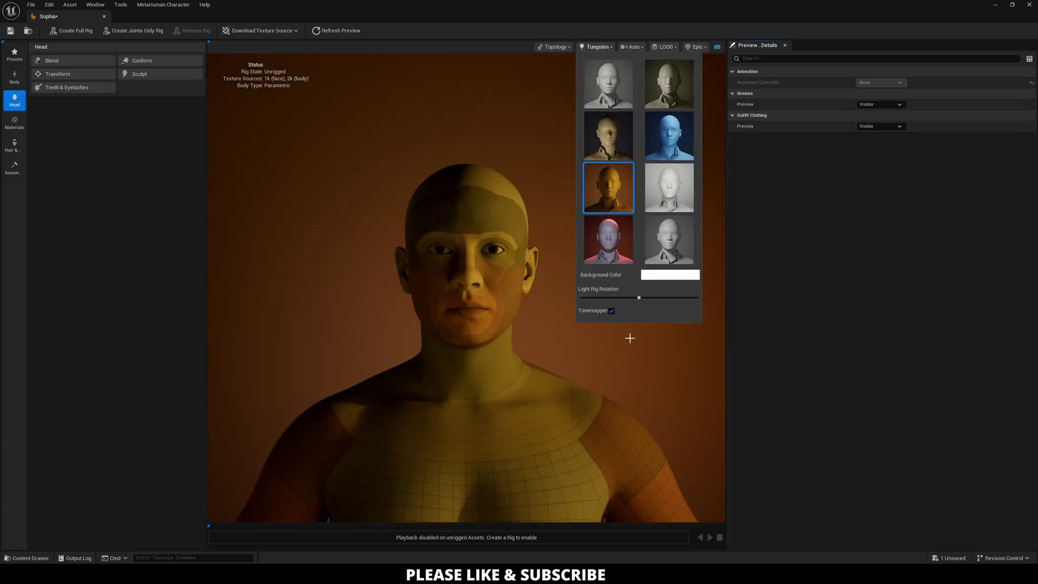
pyautogui.click(649, 185)
pyautogui.click(668, 135)
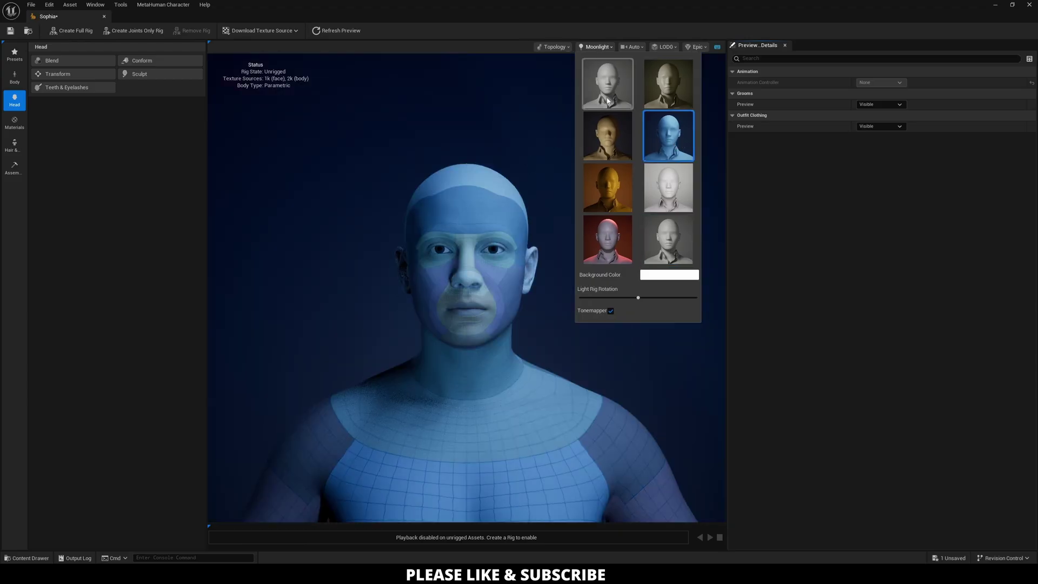
pyautogui.click(666, 84)
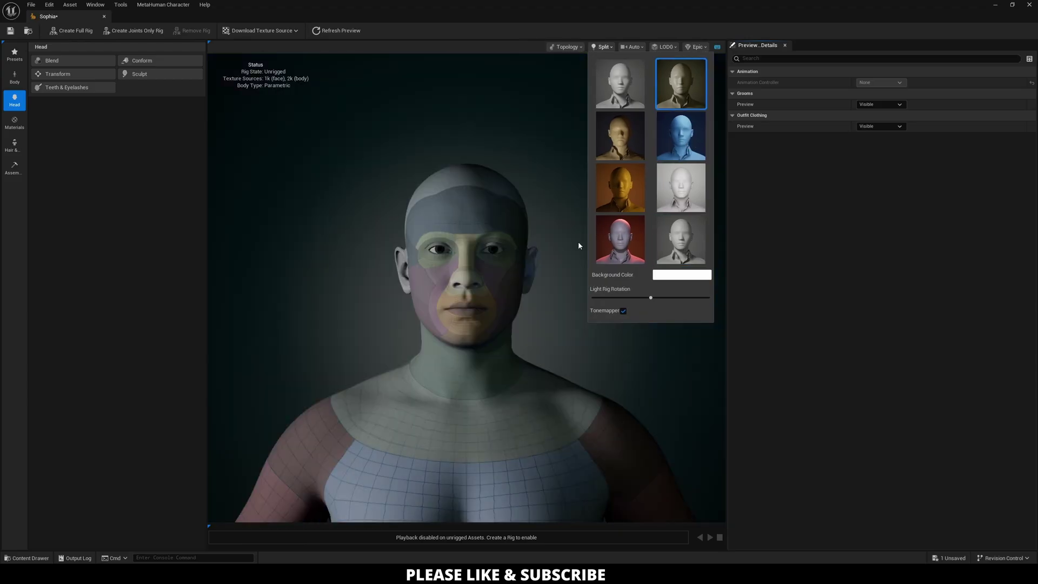
# - Review the available camera framing, level of detail and rendering quality options for the preview
pyautogui.click(632, 46)
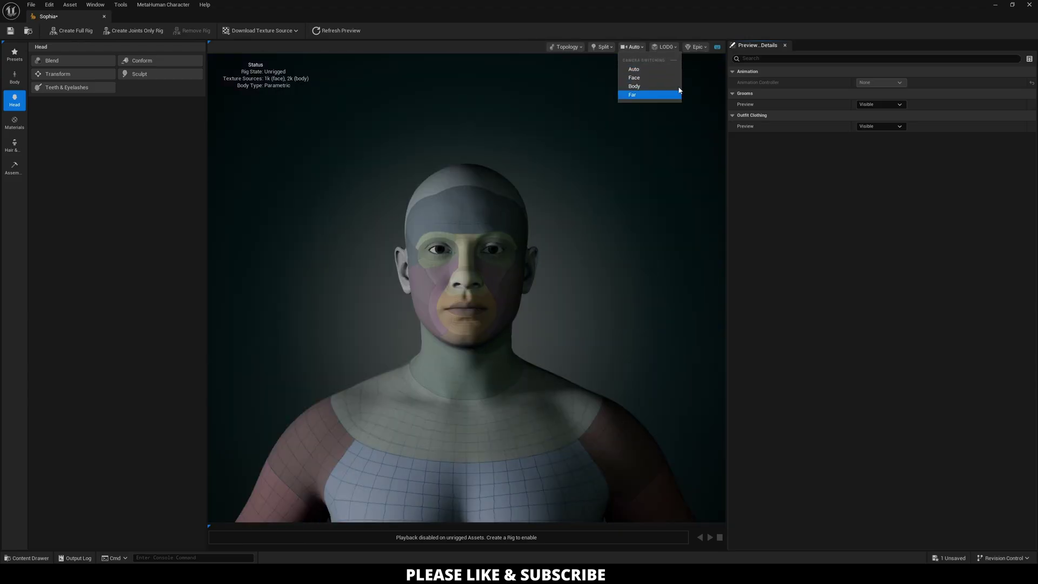
pyautogui.click(665, 47)
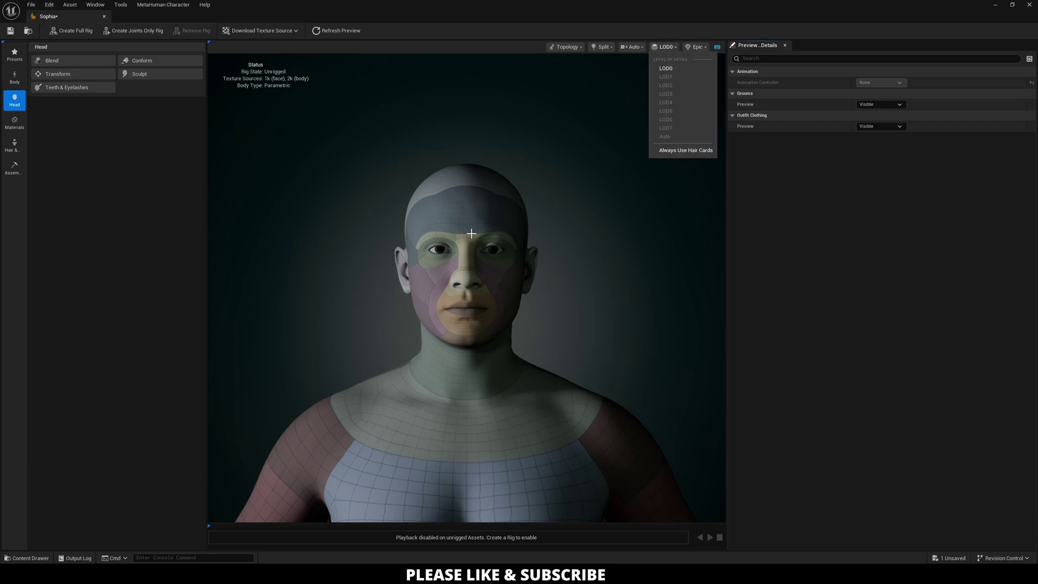
pyautogui.click(696, 47)
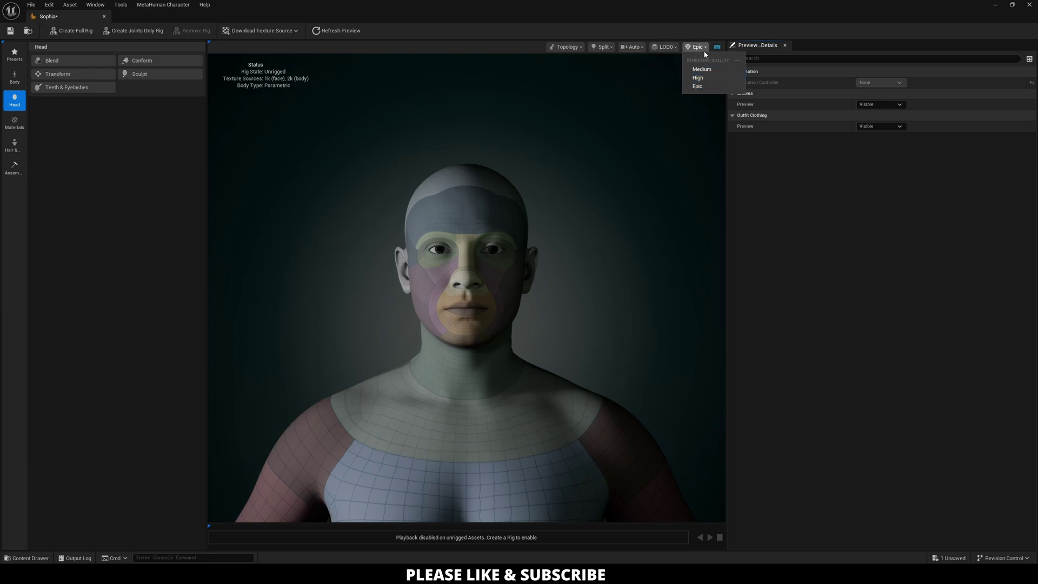
pyautogui.click(750, 167)
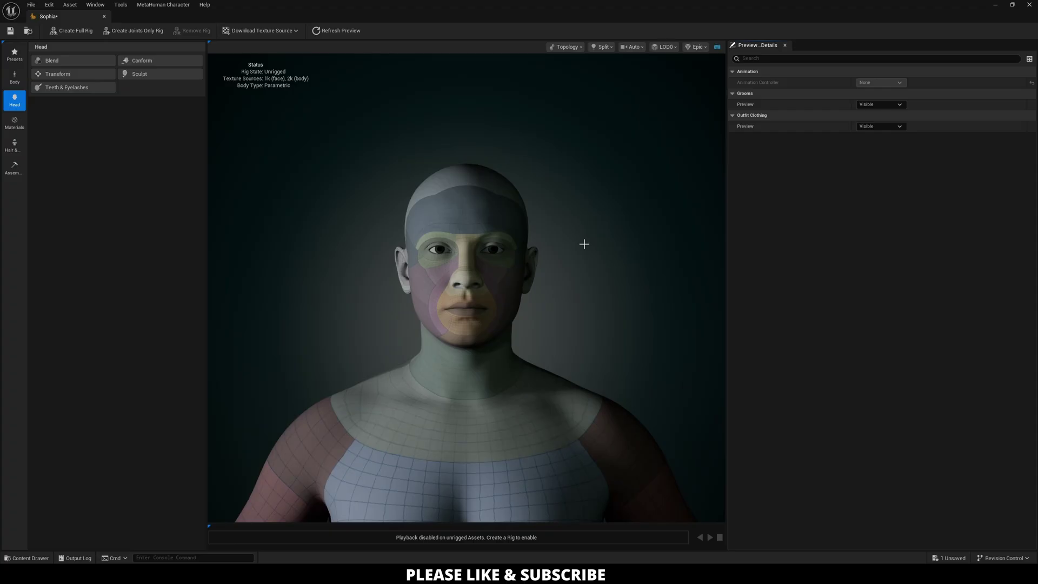
# - Browse the character presets and apply the Tuya preset to Sophia
pyautogui.click(19, 61)
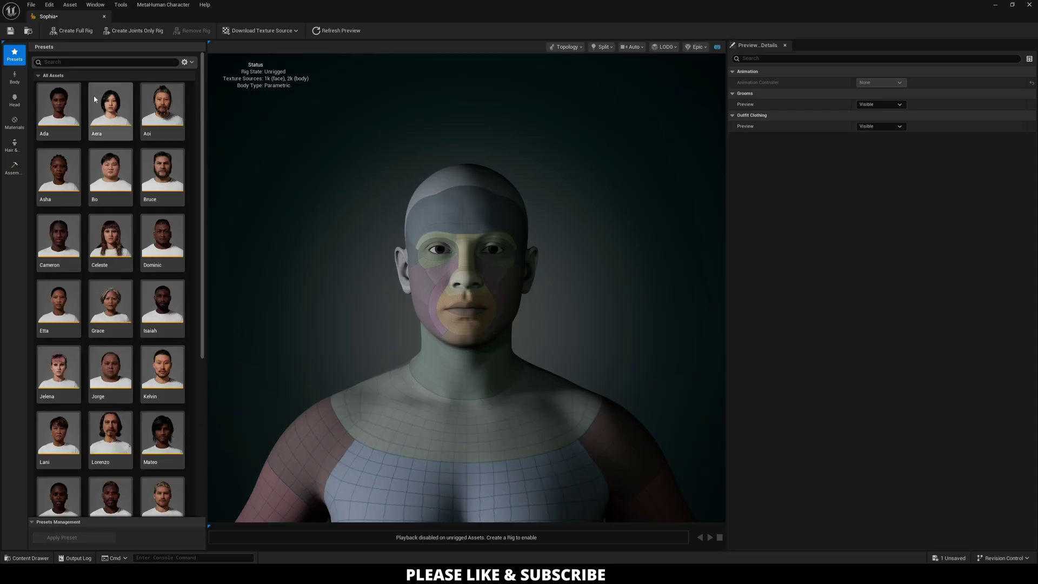
pyautogui.scroll(-5, 205, 328)
pyautogui.scroll(5, 184, 164)
pyautogui.scroll(-5, 184, 163)
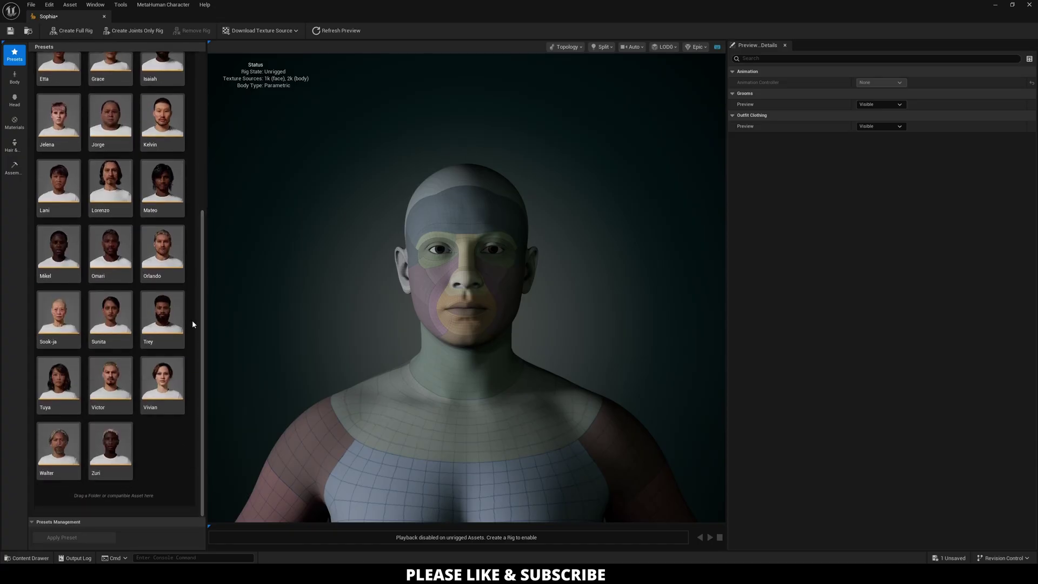
pyautogui.click(61, 385)
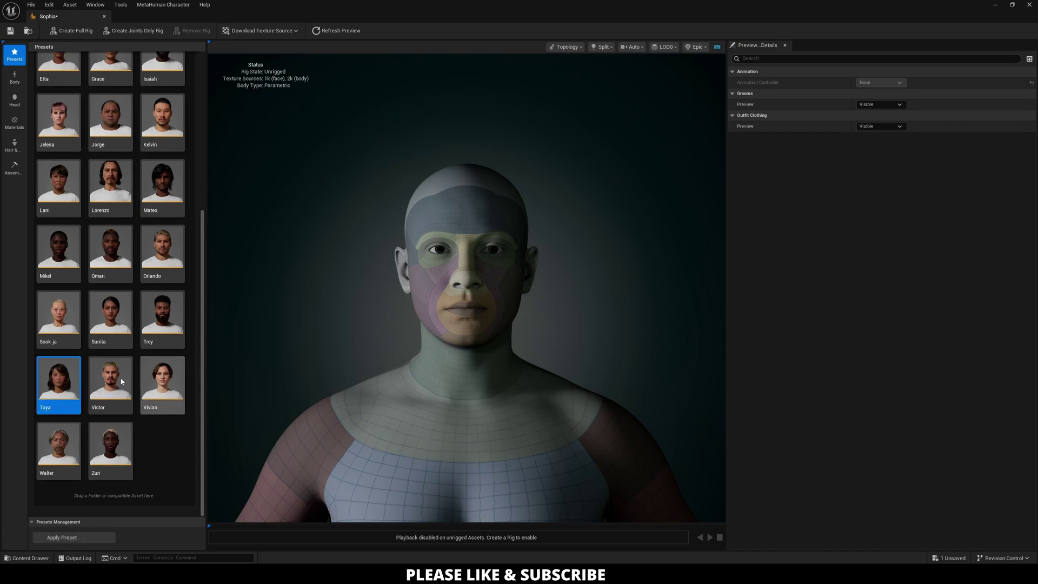
pyautogui.doubleClick(61, 384)
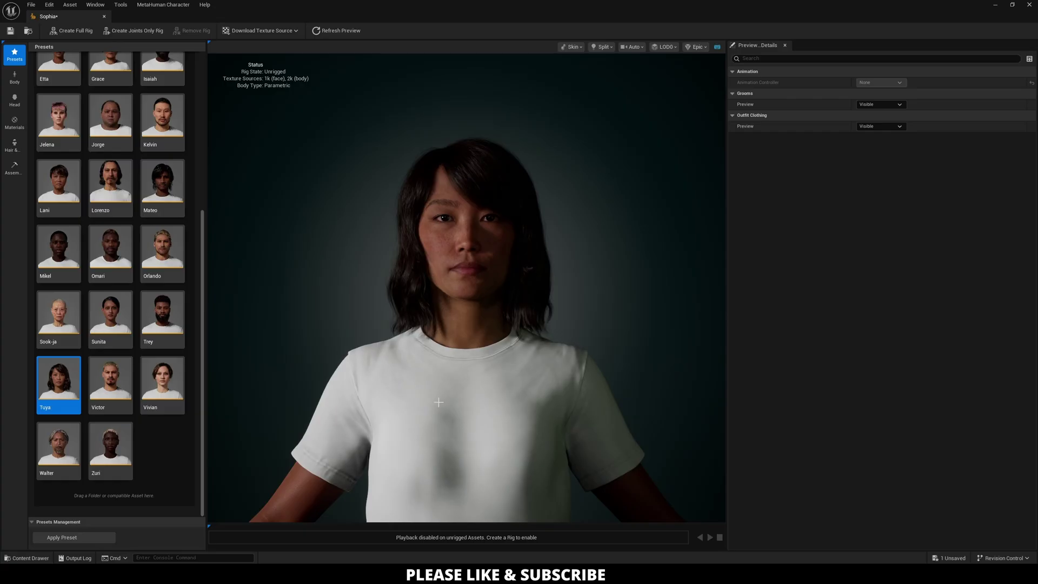
# - Inspect the character up close and at a distance, and set the outfit clothing preview to Hidden
pyautogui.scroll(-5, 503, 413)
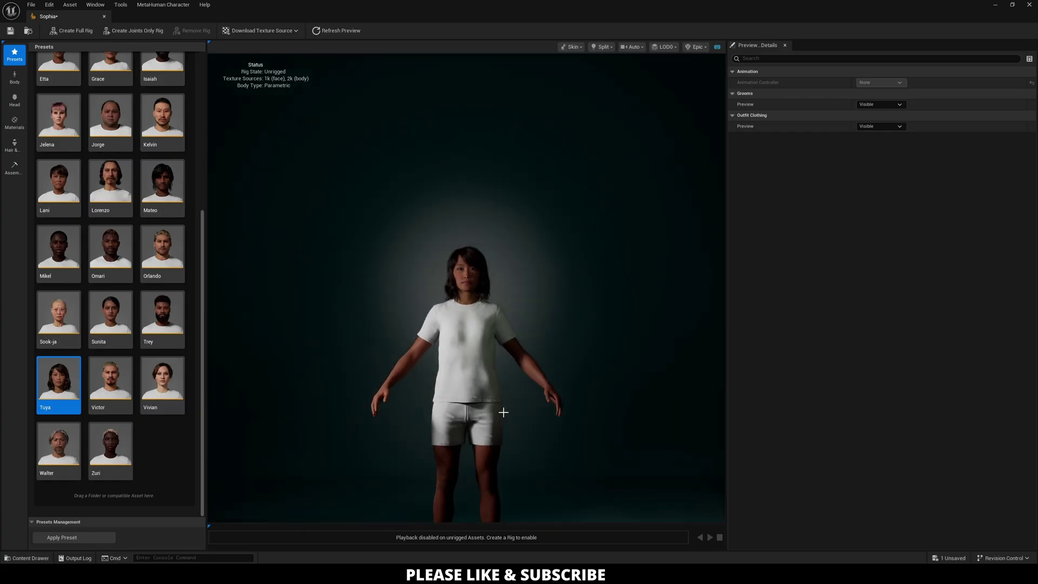
pyautogui.scroll(5, 504, 413)
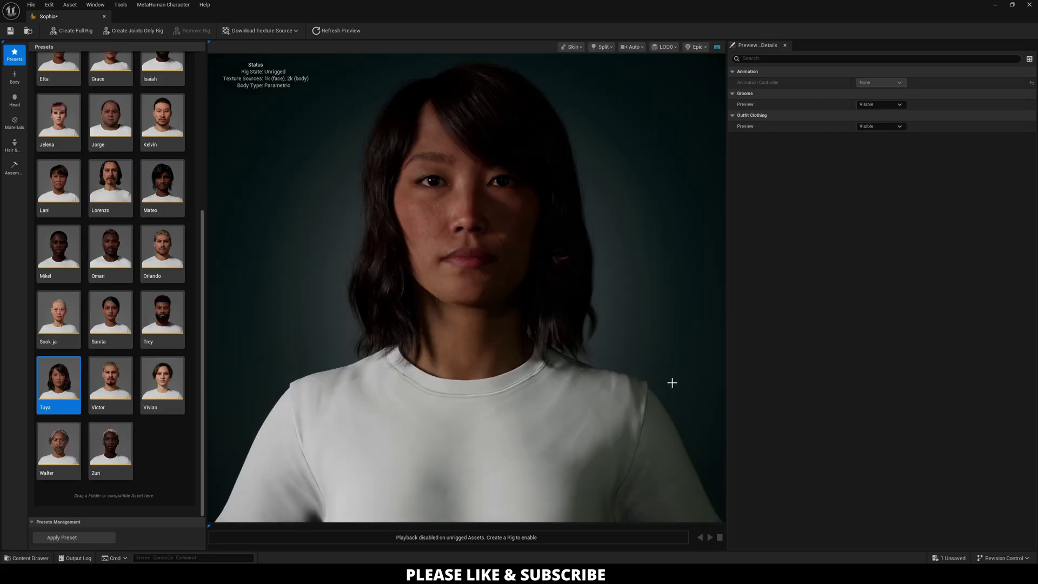
pyautogui.scroll(-2, 529, 418)
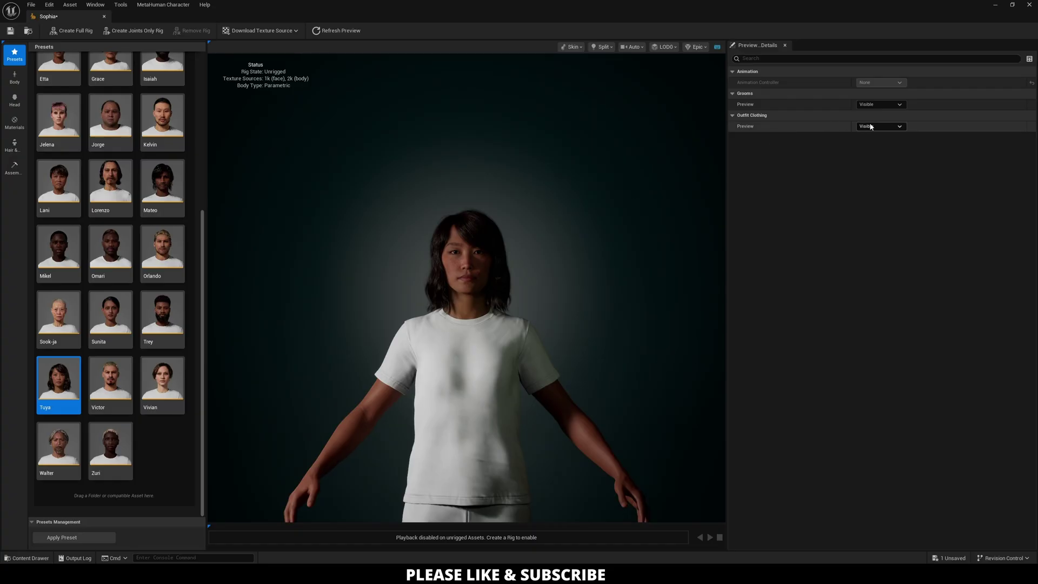
pyautogui.click(871, 127)
pyautogui.click(872, 139)
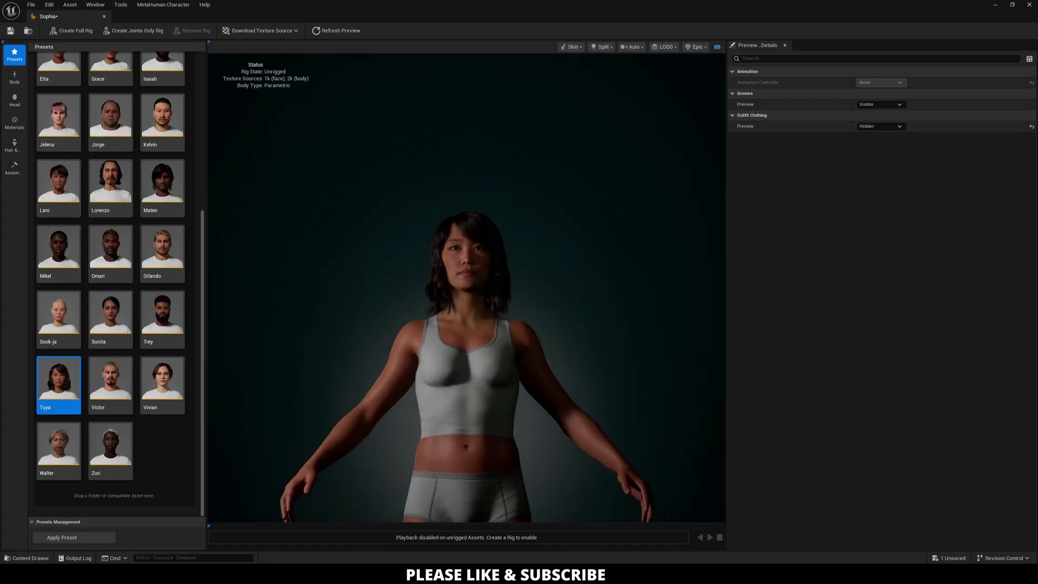
pyautogui.scroll(-3, 503, 422)
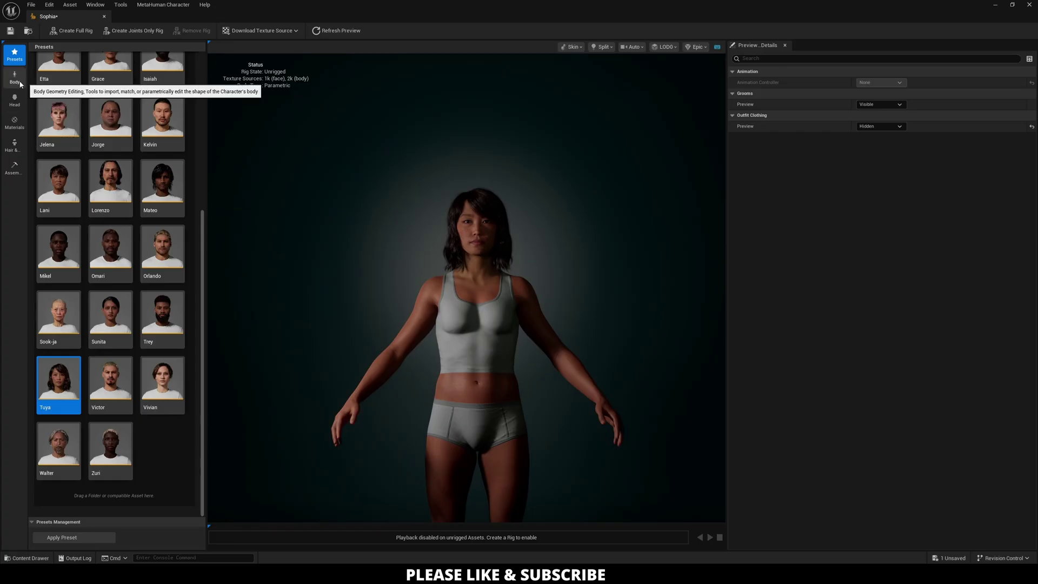
# - Load the Ada, Aera and Aoi body presets into the body blend and blend the character's forearm towards them
pyautogui.click(15, 80)
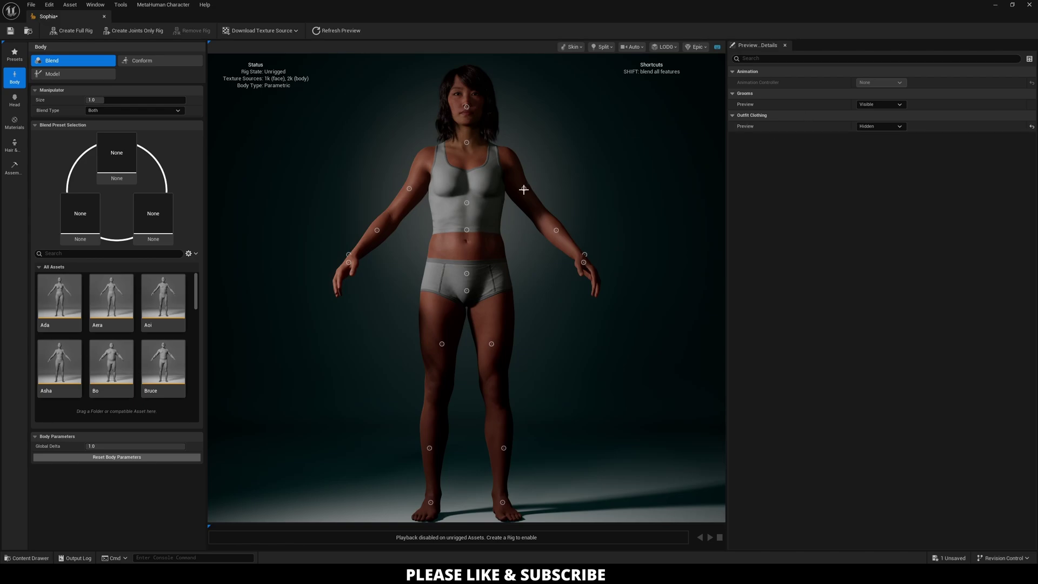
pyautogui.moveTo(60, 298); pyautogui.dragTo(114, 160)
pyautogui.moveTo(111, 298); pyautogui.dragTo(98, 214)
pyautogui.moveTo(164, 297); pyautogui.dragTo(153, 217)
pyautogui.moveTo(379, 231); pyautogui.dragTo(394, 249)
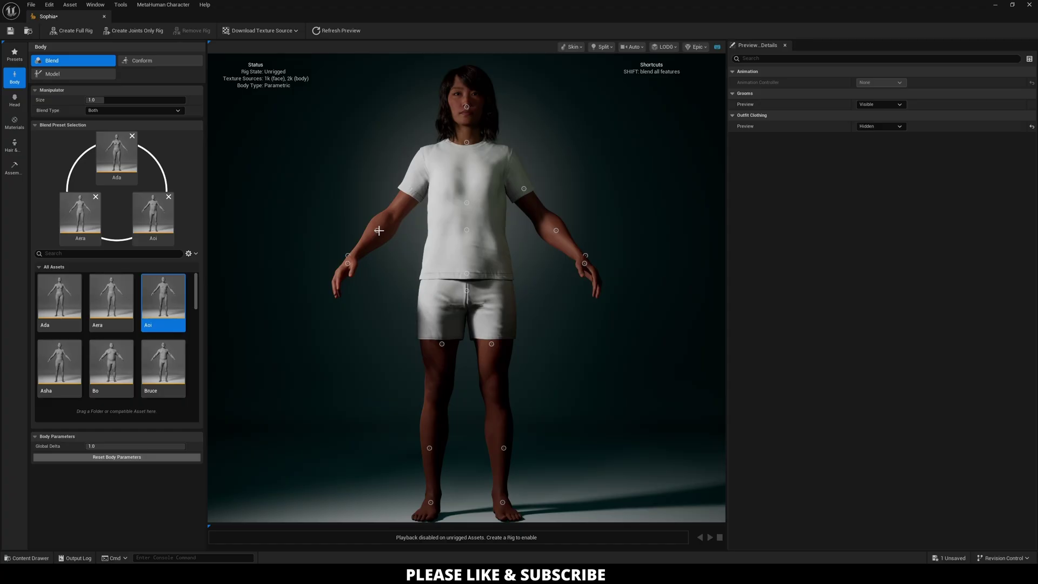
# - Remove the WI_DefaultGarment outfit from the character
pyautogui.click(15, 149)
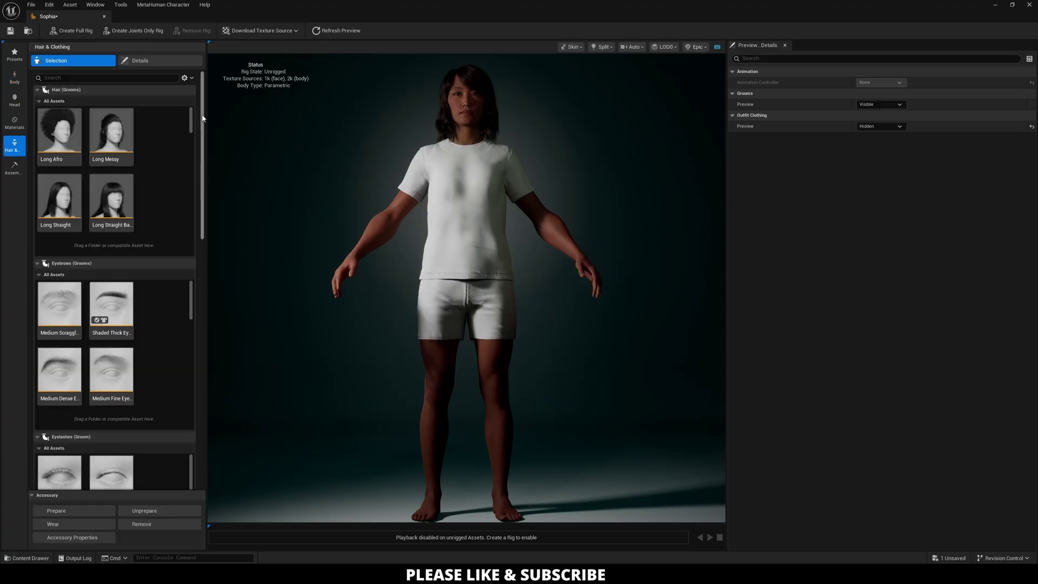
pyautogui.moveTo(202, 141); pyautogui.dragTo(236, 430)
pyautogui.click(60, 358)
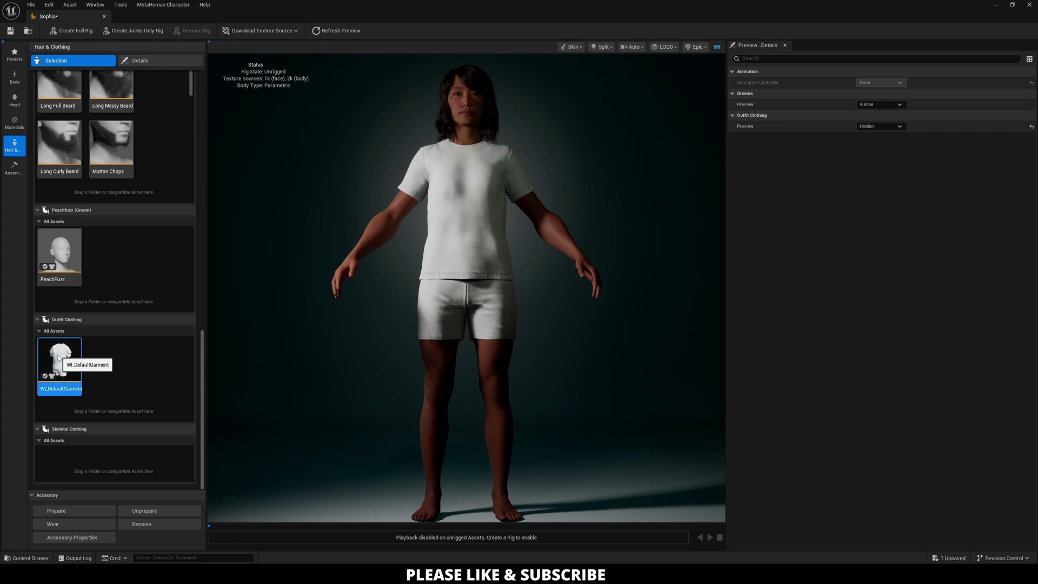
pyautogui.click(143, 524)
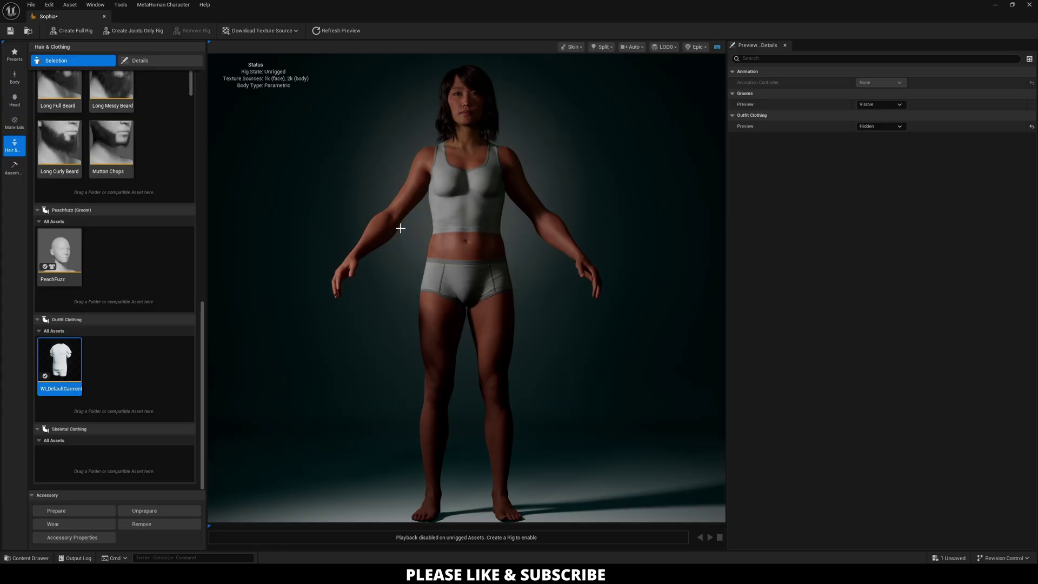
# - Return to body blending and load the Aera, Vivian and Tuya presets as the three blend sources
pyautogui.click(18, 76)
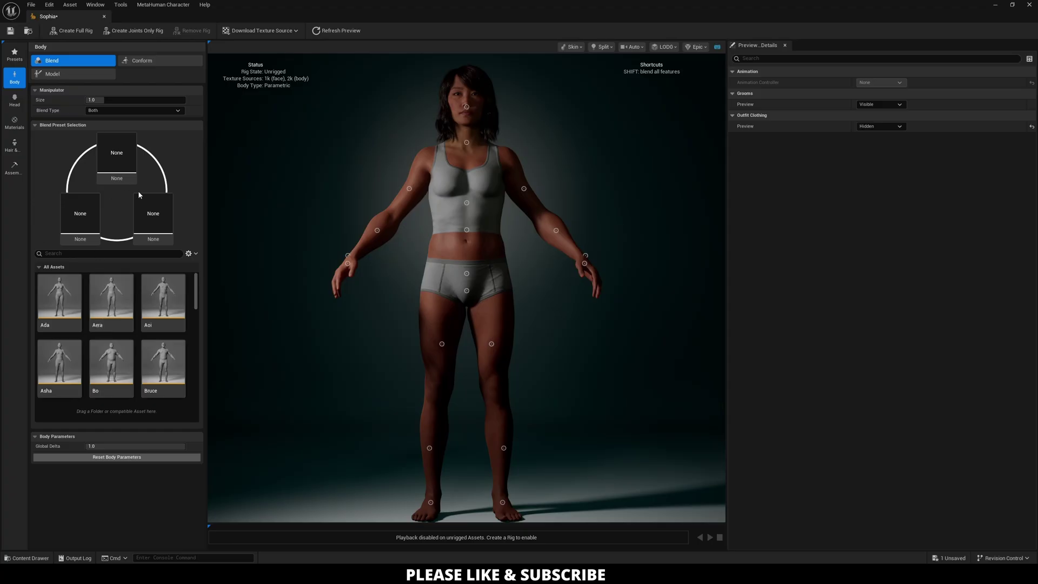
pyautogui.moveTo(128, 307); pyautogui.dragTo(116, 159)
pyautogui.moveTo(197, 290); pyautogui.dragTo(209, 420)
pyautogui.moveTo(160, 306); pyautogui.dragTo(154, 216)
pyautogui.moveTo(59, 296); pyautogui.dragTo(80, 215)
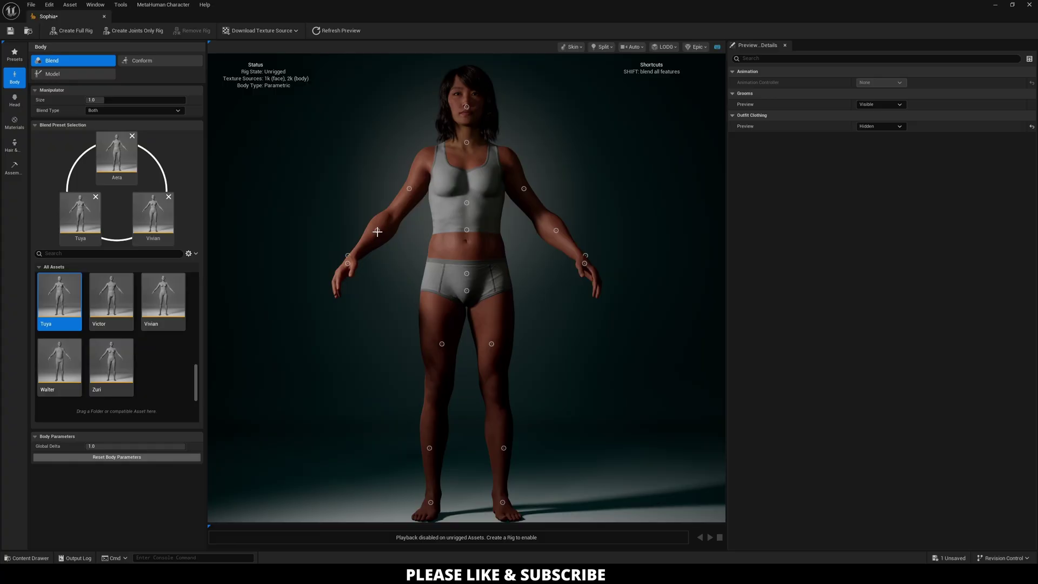
# - Reshape the forearms, torso, hips and legs by blending each body region between the three loaded presets
pyautogui.moveTo(377, 232)
pyautogui.mouseDown()
pyautogui.moveTo(365, 209)
pyautogui.moveTo(356, 243)
pyautogui.moveTo(398, 244)
pyautogui.moveTo(378, 206)
pyautogui.moveTo(390, 211)
pyautogui.mouseUp()
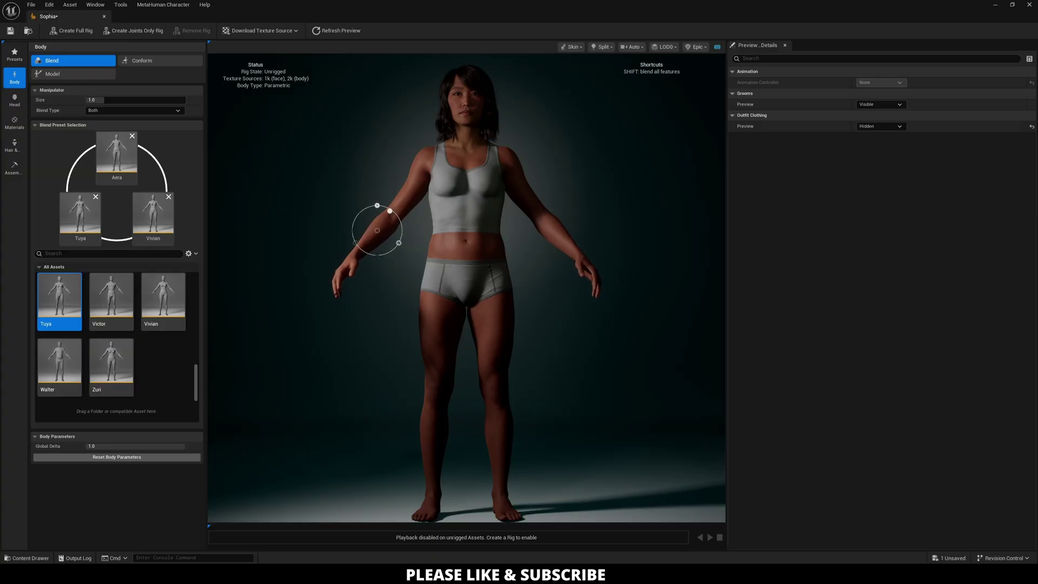
pyautogui.moveTo(466, 203); pyautogui.dragTo(549, 172)
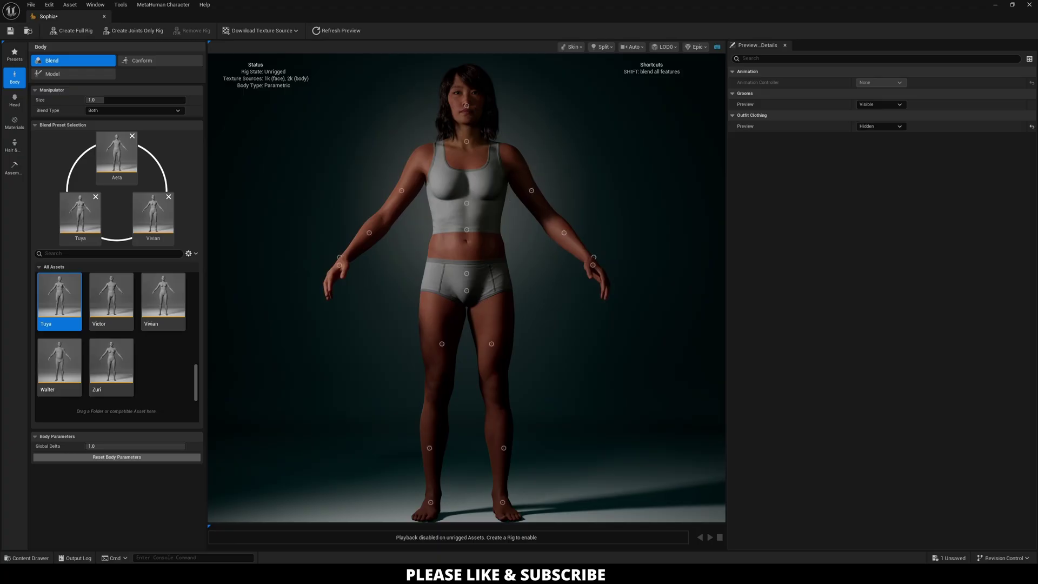
pyautogui.click(593, 265)
pyautogui.moveTo(467, 290)
pyautogui.mouseDown()
pyautogui.moveTo(487, 256)
pyautogui.moveTo(491, 266)
pyautogui.moveTo(486, 256)
pyautogui.mouseUp()
pyautogui.moveTo(493, 344)
pyautogui.mouseDown()
pyautogui.moveTo(506, 322)
pyautogui.moveTo(496, 341)
pyautogui.moveTo(517, 342)
pyautogui.mouseUp()
pyautogui.moveTo(508, 448)
pyautogui.mouseDown()
pyautogui.moveTo(512, 432)
pyautogui.moveTo(506, 446)
pyautogui.mouseUp()
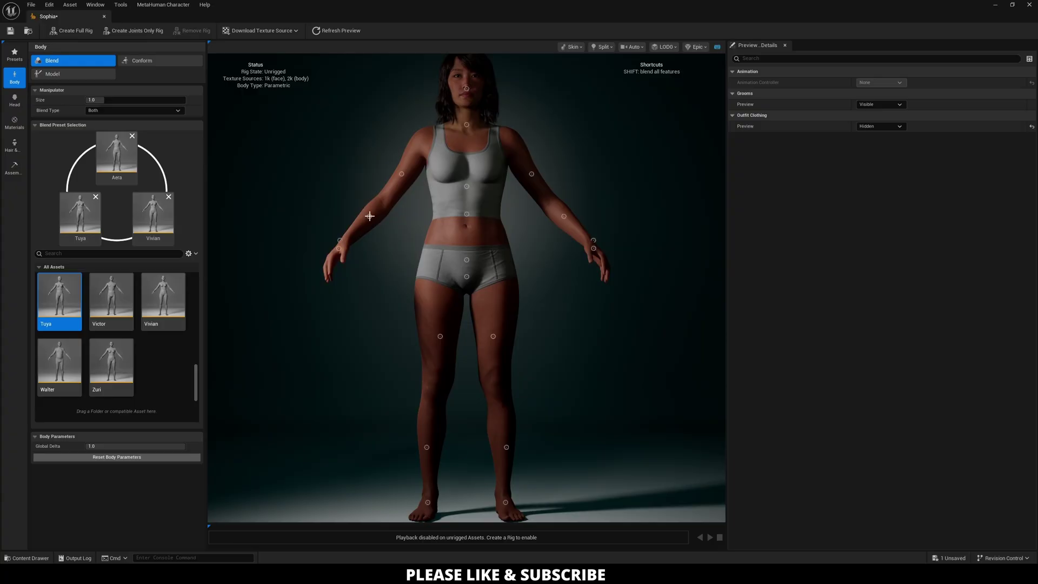
pyautogui.moveTo(370, 216)
pyautogui.mouseDown()
pyautogui.moveTo(364, 193)
pyautogui.moveTo(377, 192)
pyautogui.mouseUp()
pyautogui.scroll(-1, 616, 231)
pyautogui.moveTo(567, 164)
pyautogui.mouseDown(button='middle')
pyautogui.moveTo(570, 140)
pyautogui.moveTo(559, 177)
pyautogui.mouseUp(button='middle')
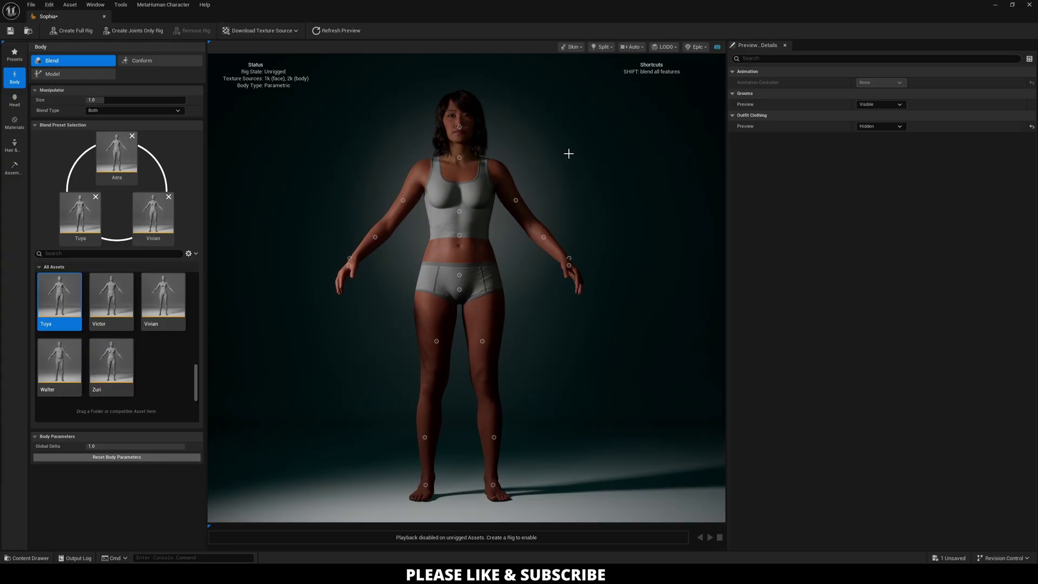
# - Open the parametric body model and set Masculine/Feminine to -2 and Chest to 99.113
pyautogui.click(87, 73)
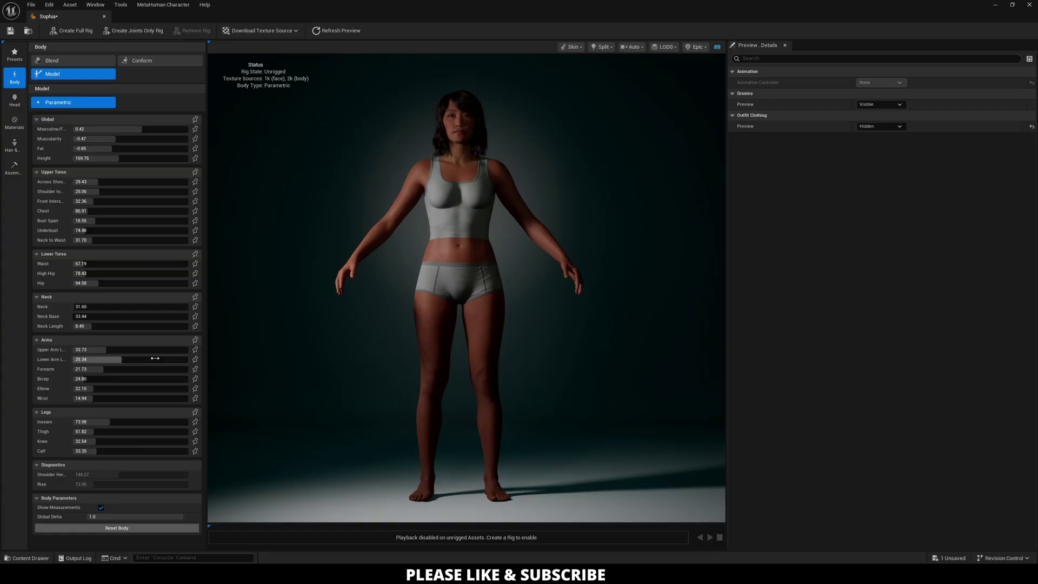
pyautogui.moveTo(536, 271); pyautogui.dragTo(555, 271, button='middle')
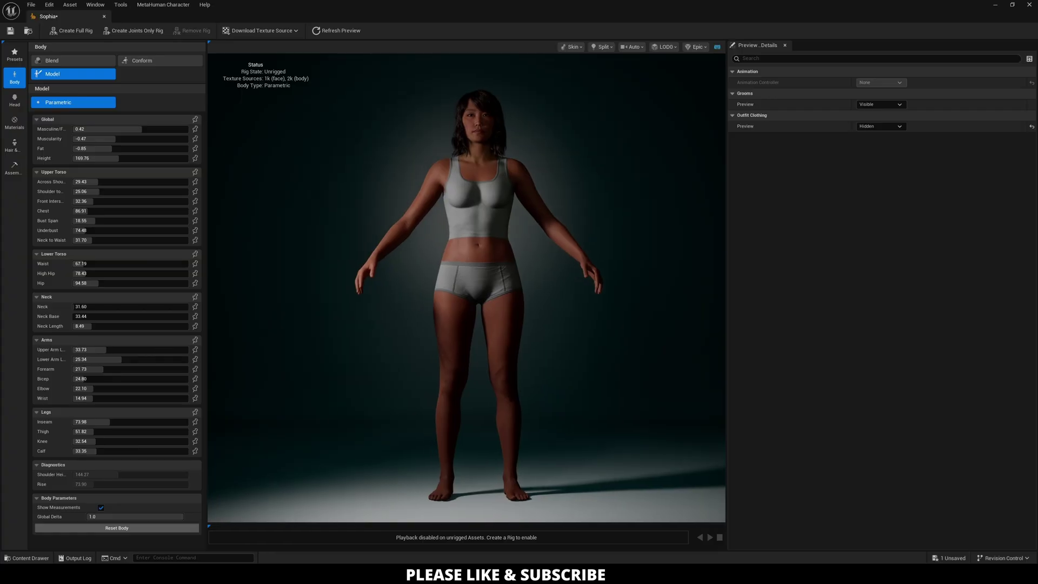
pyautogui.moveTo(559, 189); pyautogui.dragTo(436, 189)
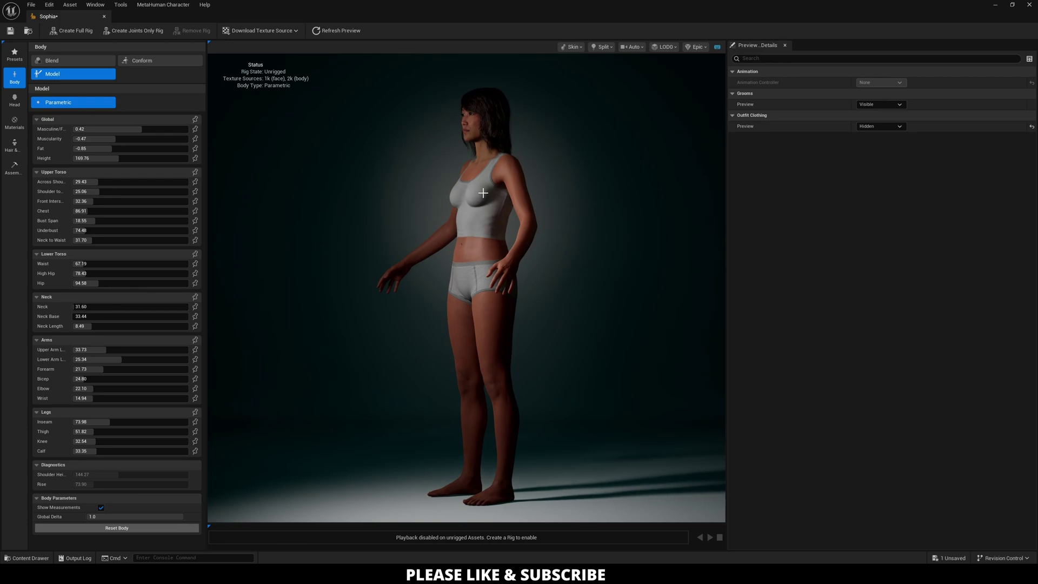
pyautogui.moveTo(139, 129); pyautogui.dragTo(73, 130)
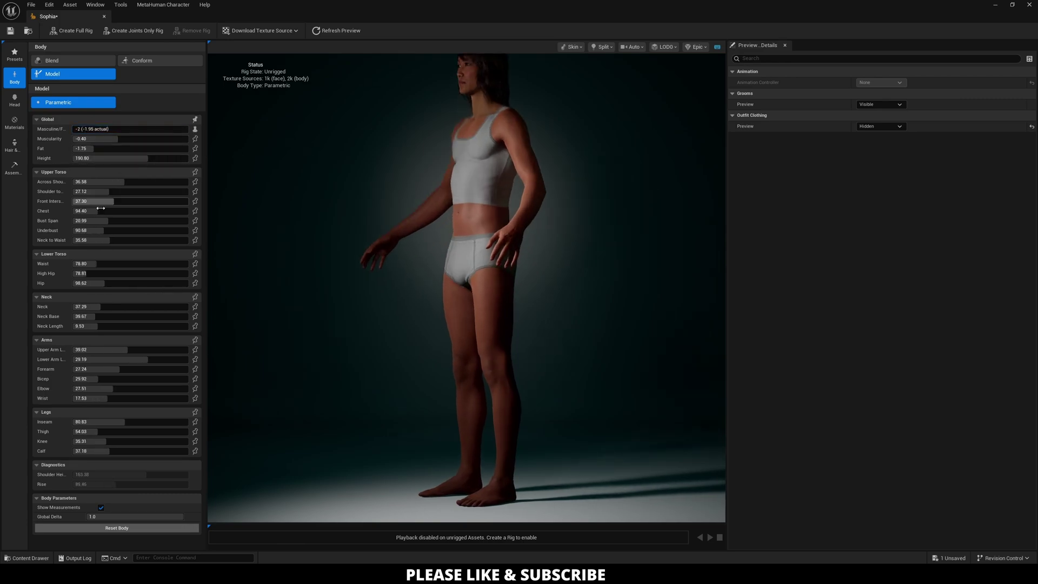
pyautogui.moveTo(96, 211); pyautogui.dragTo(101, 211)
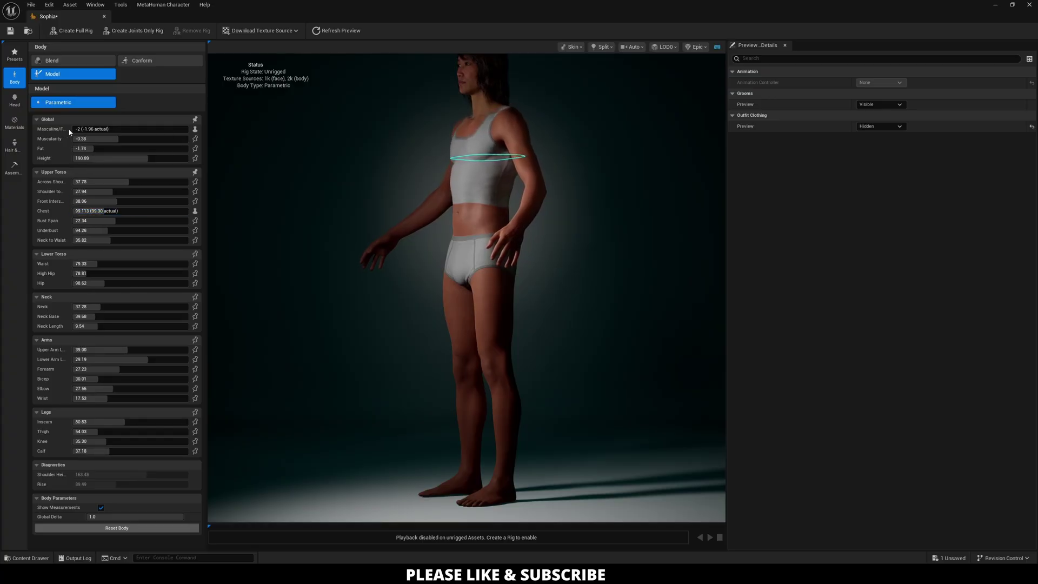
# - Set the global body parameters to Masculine/Feminine 0.615, Muscularity -0.91, Fat -0.87 and Height 168.778, checking the figure from several angles
pyautogui.moveTo(76, 129); pyautogui.dragTo(145, 129)
pyautogui.moveTo(392, 227); pyautogui.dragTo(449, 237)
pyautogui.moveTo(567, 234); pyautogui.dragTo(536, 235)
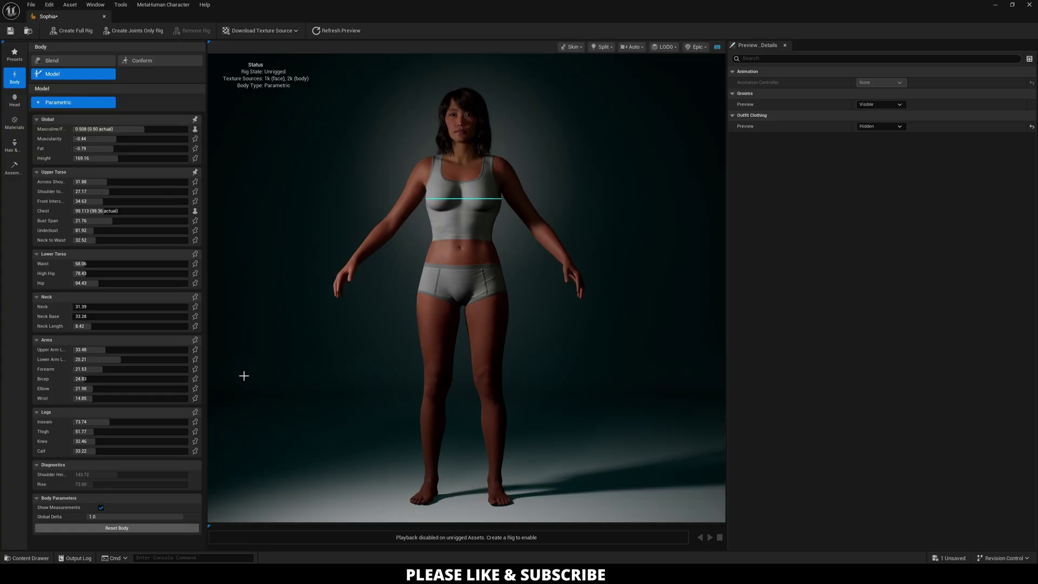
pyautogui.moveTo(135, 129); pyautogui.dragTo(118, 158)
pyautogui.moveTo(411, 223); pyautogui.dragTo(527, 223)
# - Set the upper torso's Chest to 89.398, Front Interscye to 32.044 and shoulder-to-bust length to 25.841
pyautogui.moveTo(97, 211); pyautogui.dragTo(89, 211)
pyautogui.moveTo(442, 223); pyautogui.dragTo(326, 223)
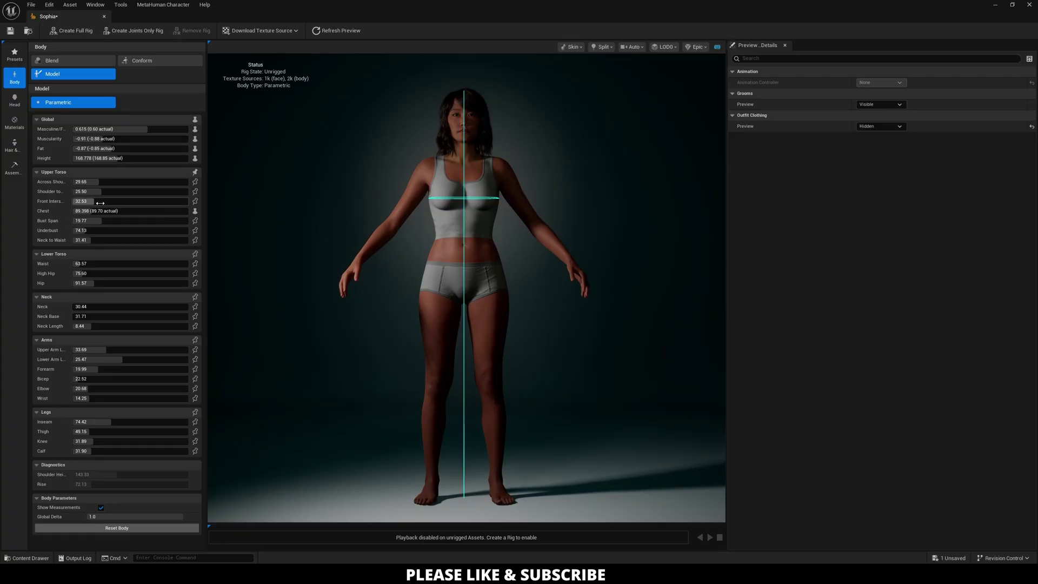
pyautogui.moveTo(76, 201); pyautogui.dragTo(100, 184)
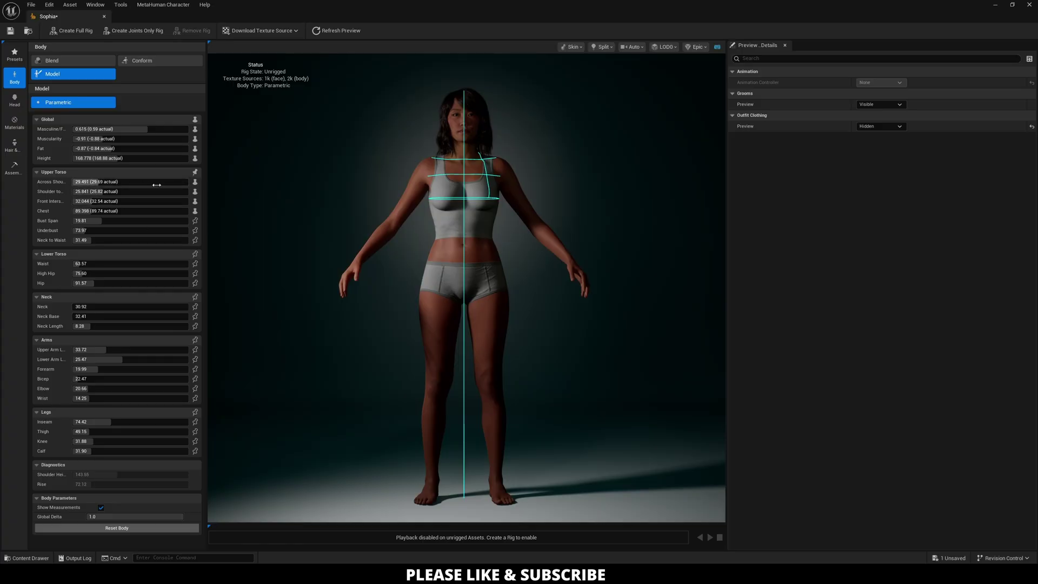
# - Set the upper torso's Bust Span to 19.51 and Underbust to 77.818, keeping Across Shoulder unpinned
pyautogui.click(195, 184)
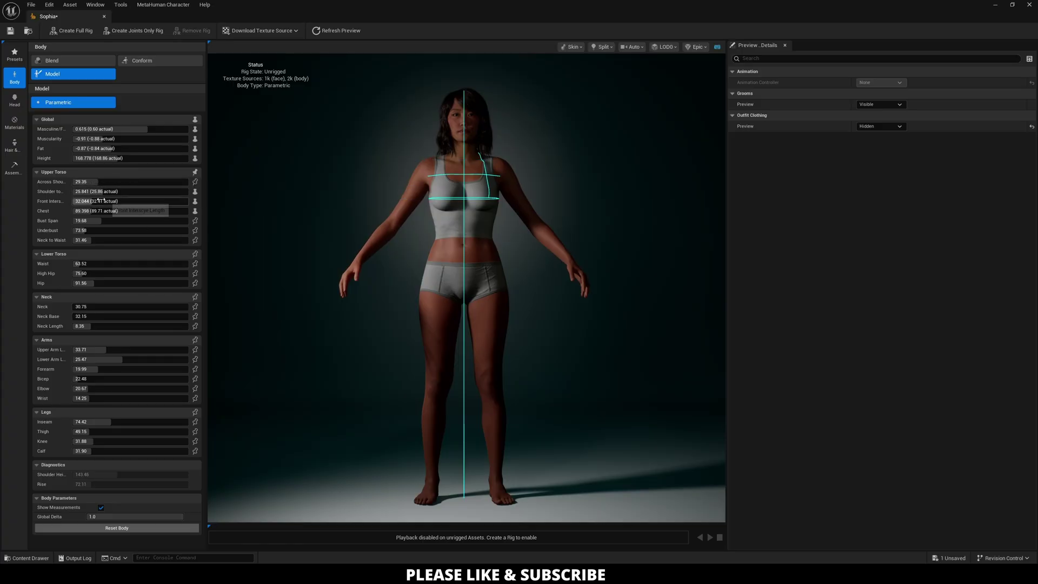
pyautogui.moveTo(101, 220); pyautogui.dragTo(82, 231)
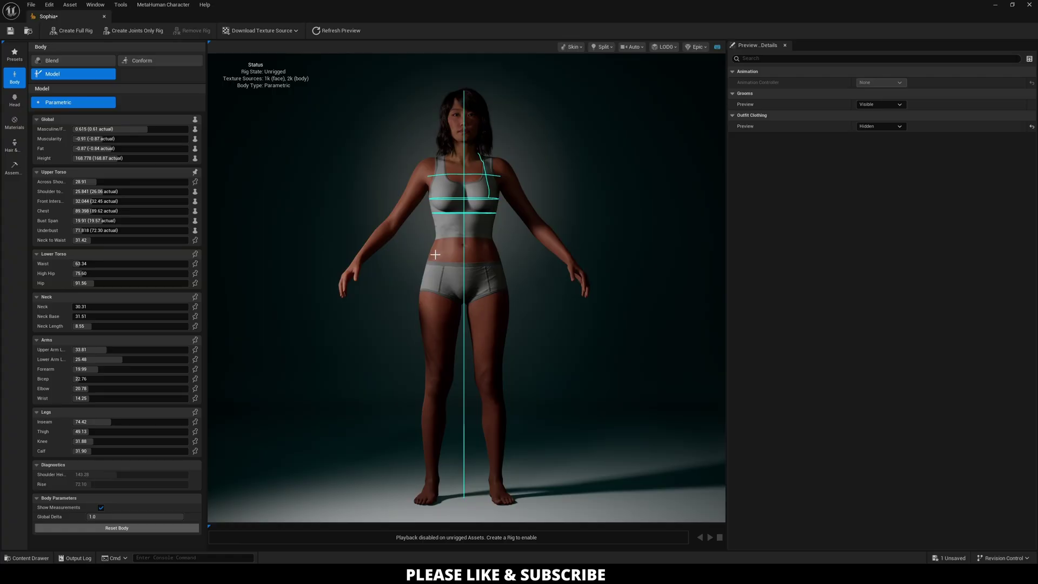
# - Examine the reshaped body from the front and side, both from a distance and close up
pyautogui.moveTo(427, 252); pyautogui.dragTo(481, 252)
pyautogui.moveTo(470, 252)
pyautogui.mouseDown(button='middle')
pyautogui.moveTo(470, 265)
pyautogui.moveTo(467, 255)
pyautogui.moveTo(530, 243)
pyautogui.moveTo(457, 244)
pyautogui.mouseUp(button='middle')
pyautogui.moveTo(468, 252); pyautogui.dragTo(463, 252)
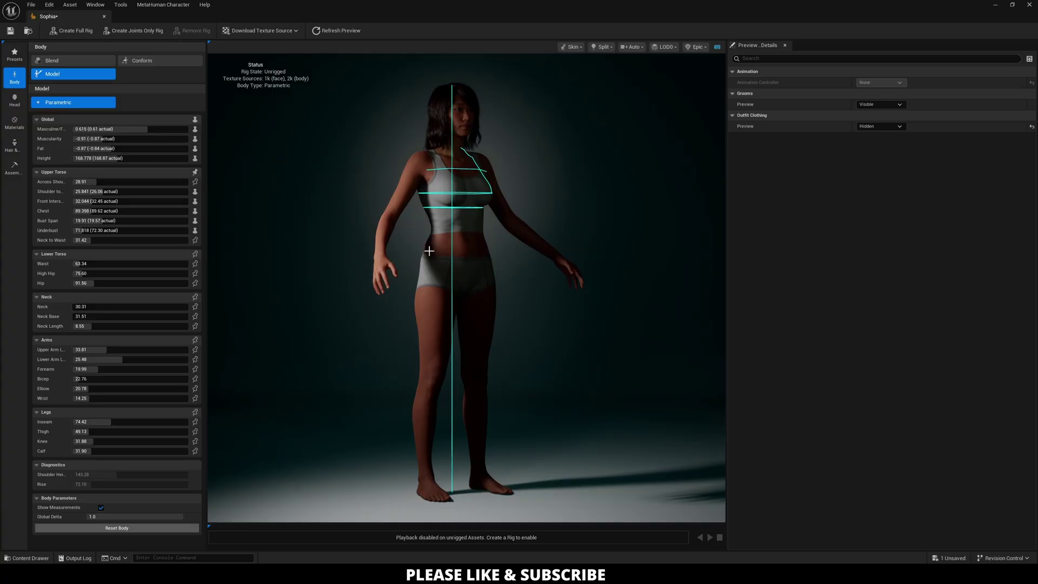
pyautogui.scroll(-6, 429, 250)
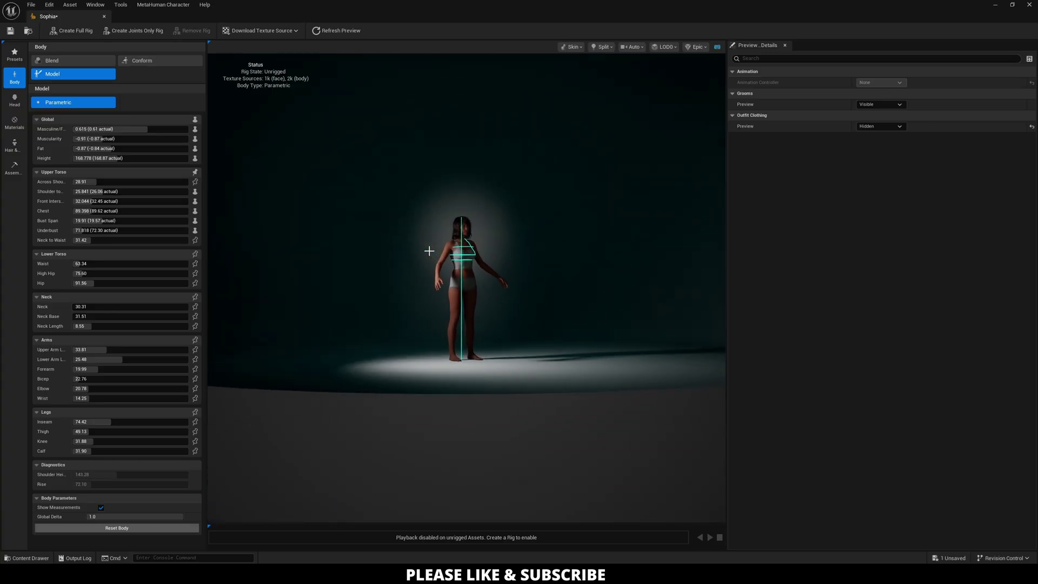
pyautogui.scroll(3, 429, 251)
pyautogui.scroll(-5, 429, 251)
pyautogui.scroll(5, 429, 251)
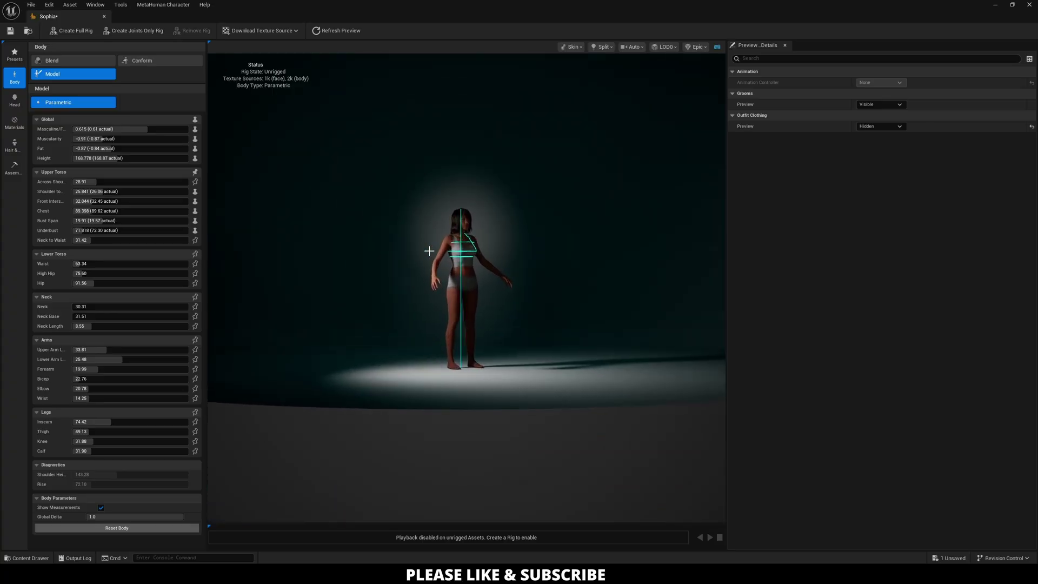
pyautogui.scroll(4, 429, 251)
pyautogui.scroll(-1, 429, 251)
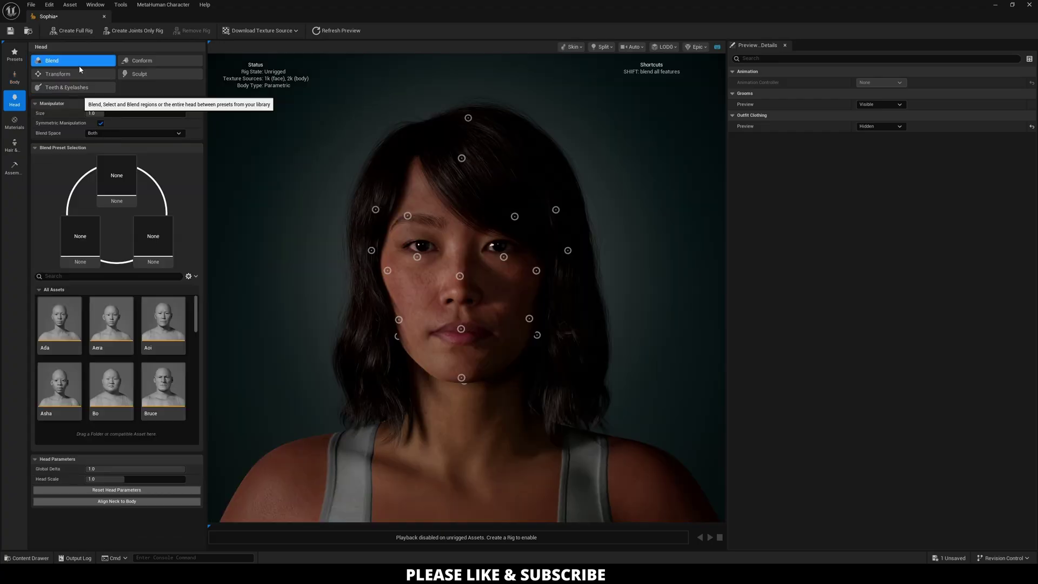
# - Load Aera, Vivian and Tuya as the three head blend presets and blend the eye regions between them
pyautogui.moveTo(127, 320); pyautogui.dragTo(112, 200)
pyautogui.scroll(-10, 172, 394)
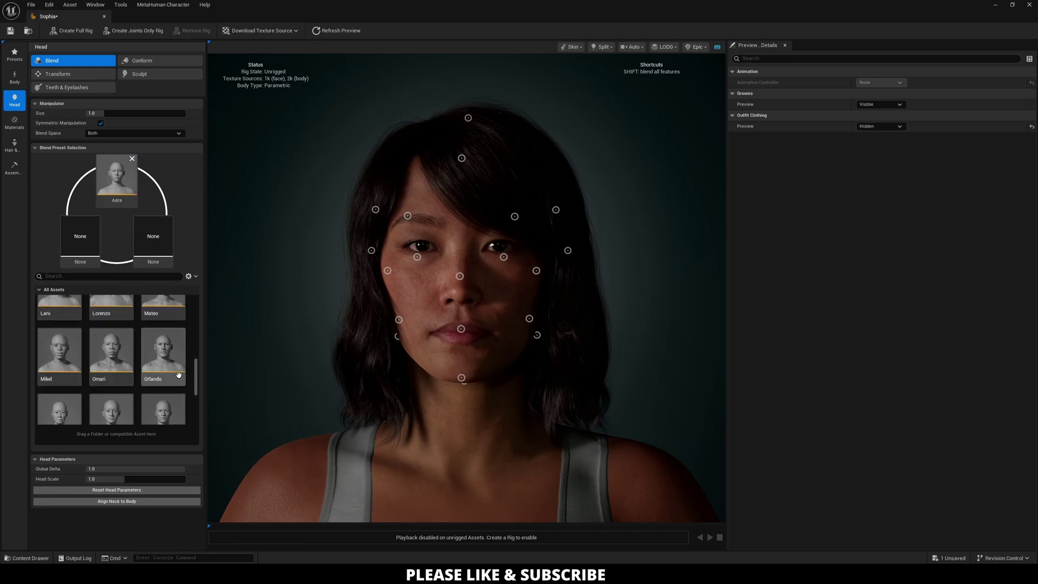
pyautogui.scroll(-2, 172, 393)
pyautogui.moveTo(162, 357); pyautogui.dragTo(154, 238)
pyautogui.moveTo(60, 357); pyautogui.dragTo(63, 244)
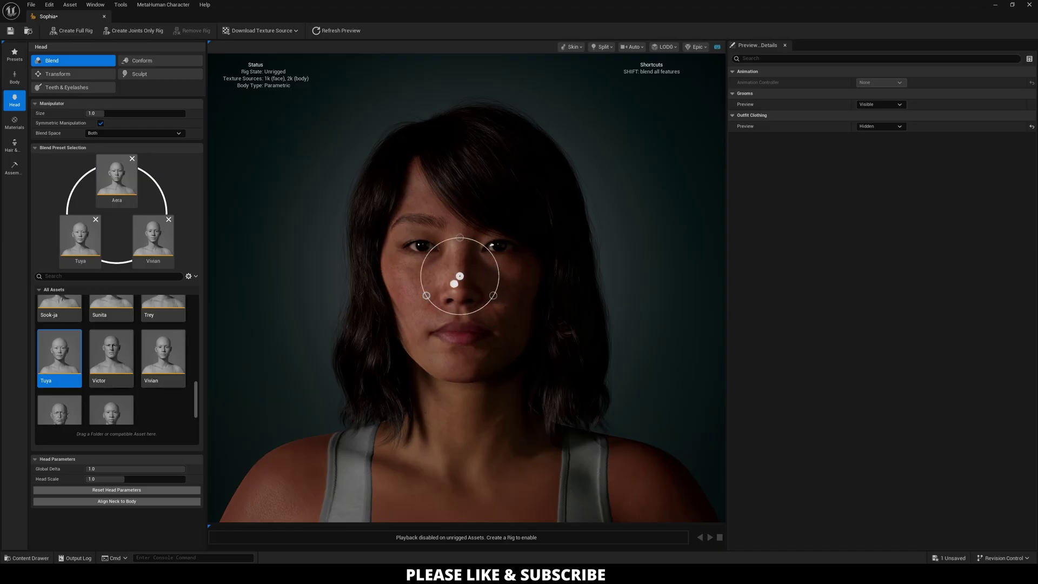
pyautogui.moveTo(417, 256); pyautogui.dragTo(429, 236)
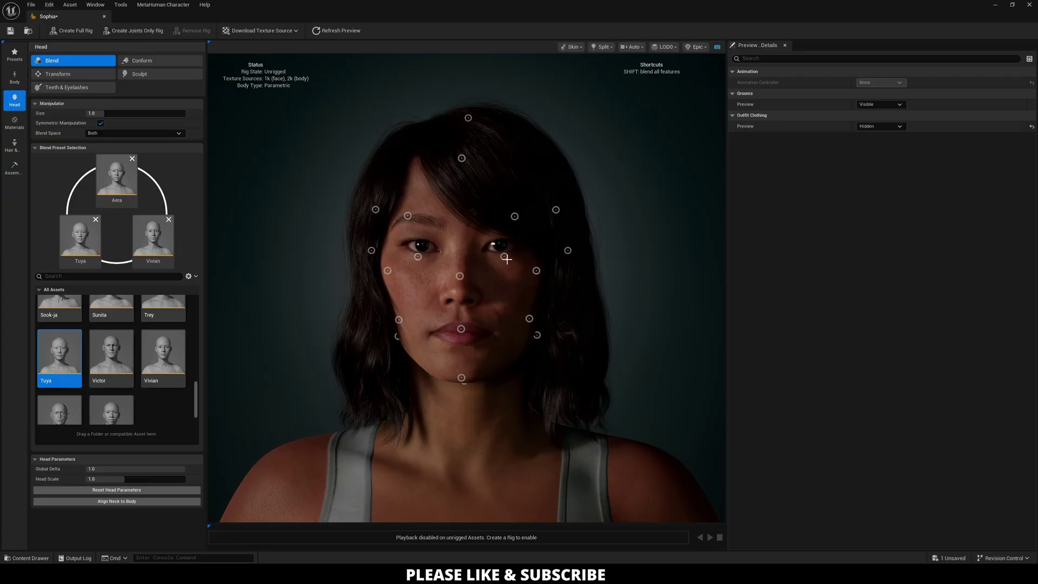
pyautogui.keyDown('alt'); pyautogui.moveTo(505, 260); pyautogui.dragTo(531, 264); pyautogui.keyUp('alt')
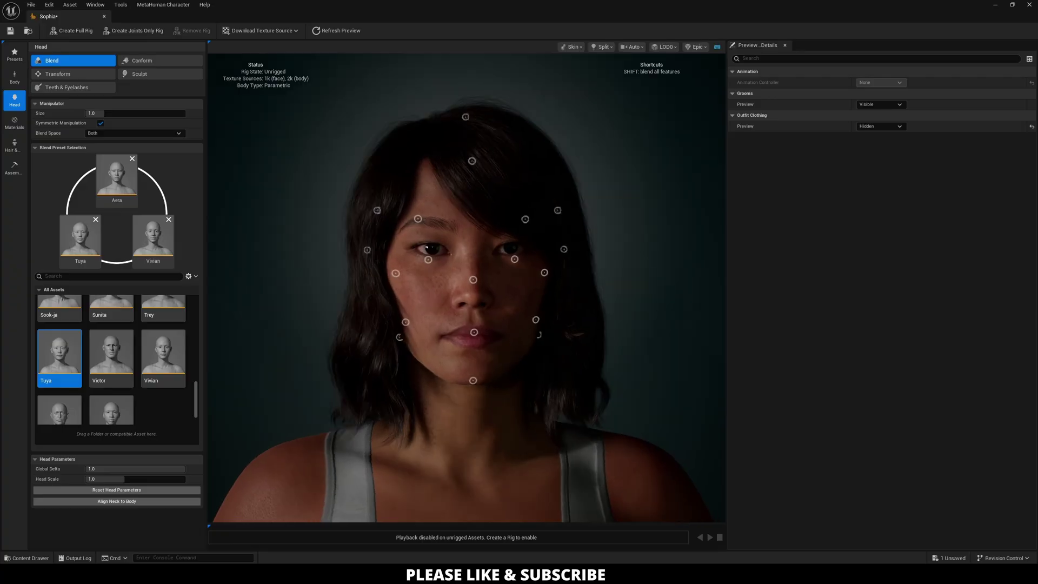
# - Clear all three presets from the head blend selection
pyautogui.click(131, 159)
pyautogui.click(169, 219)
pyautogui.click(95, 219)
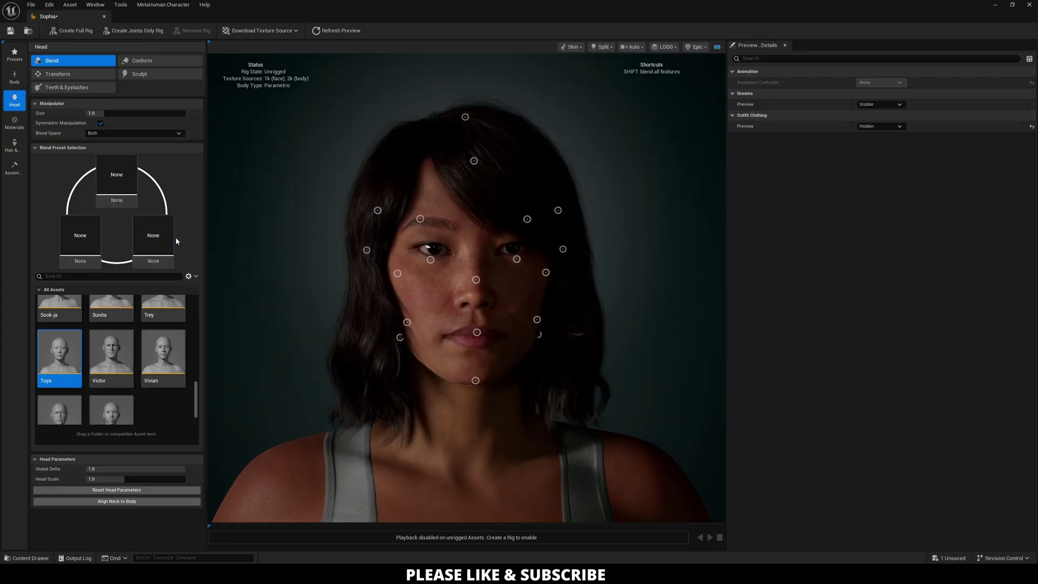
# - Use head Transform to reposition the nose, eye and lower cheek regions
pyautogui.click(79, 74)
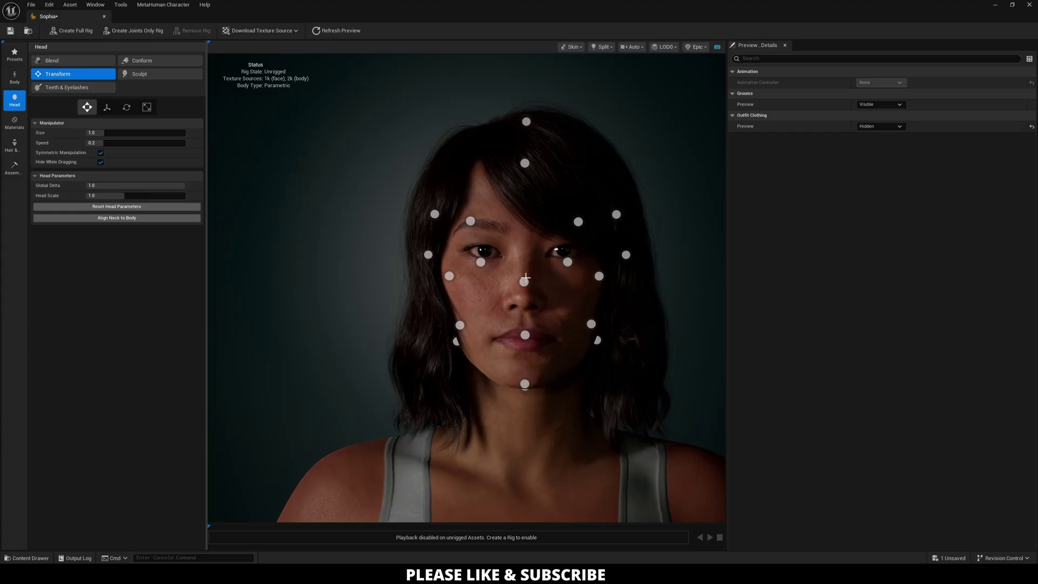
pyautogui.moveTo(525, 281); pyautogui.dragTo(481, 261)
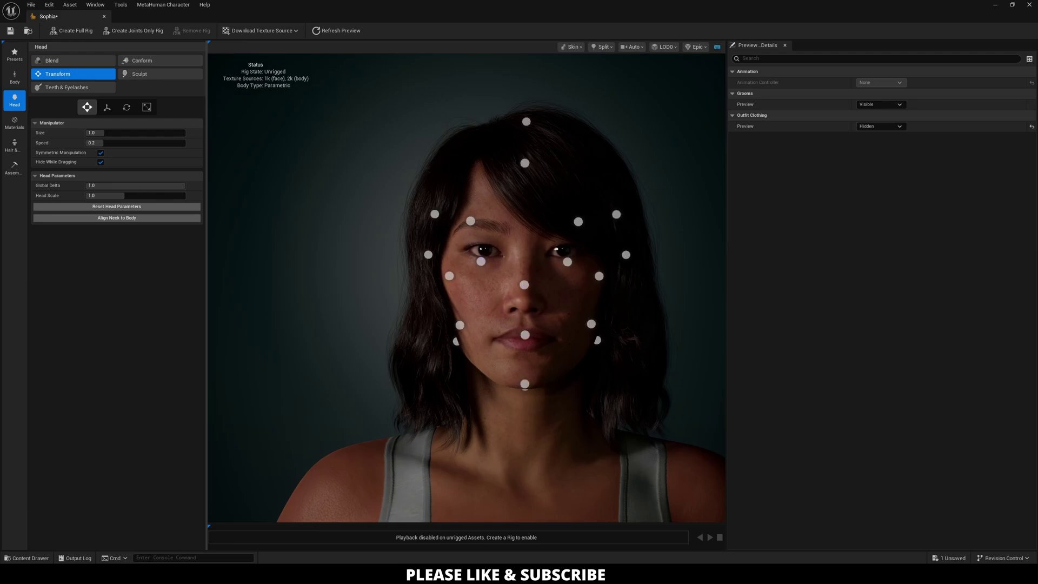
pyautogui.moveTo(480, 261)
pyautogui.mouseDown(button='middle')
pyautogui.moveTo(429, 253)
pyautogui.moveTo(468, 253)
pyautogui.mouseUp(button='middle')
pyautogui.moveTo(468, 253); pyautogui.dragTo(483, 254)
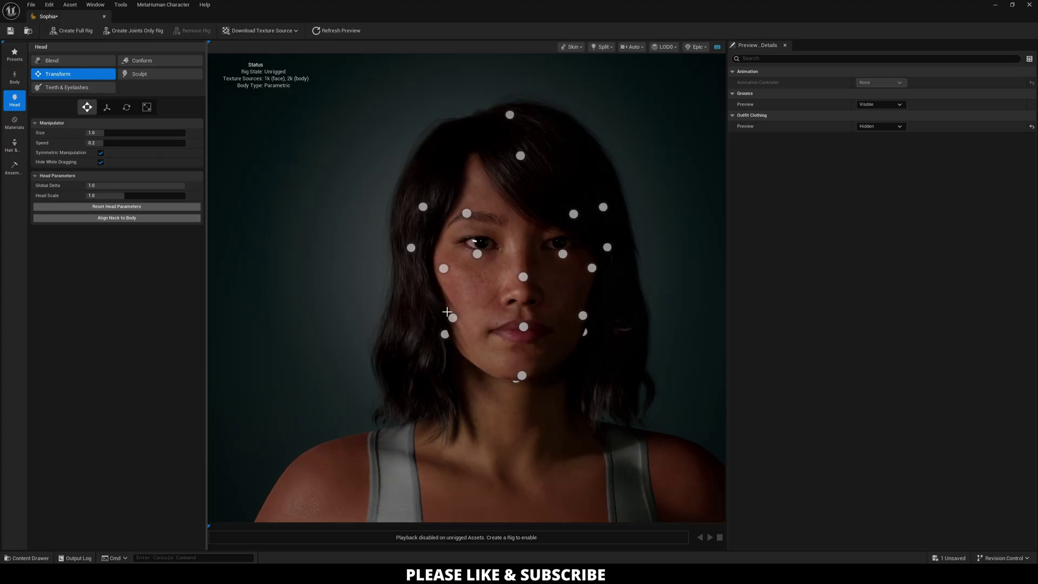
pyautogui.moveTo(451, 316)
pyautogui.mouseDown()
pyautogui.moveTo(577, 259)
pyautogui.moveTo(591, 290)
pyautogui.mouseUp()
# - Sculpt the lower face around the mouth and chin with the head Sculpt markers
pyautogui.click(148, 76)
pyautogui.moveTo(633, 331); pyautogui.dragTo(585, 329)
pyautogui.moveTo(495, 309); pyautogui.dragTo(495, 330)
pyautogui.moveTo(513, 365)
pyautogui.mouseDown()
pyautogui.moveTo(502, 343)
pyautogui.moveTo(519, 354)
pyautogui.mouseUp()
# - Return to head Transform and adjust the position of the eye, nose, mouth and chin regions
pyautogui.click(58, 73)
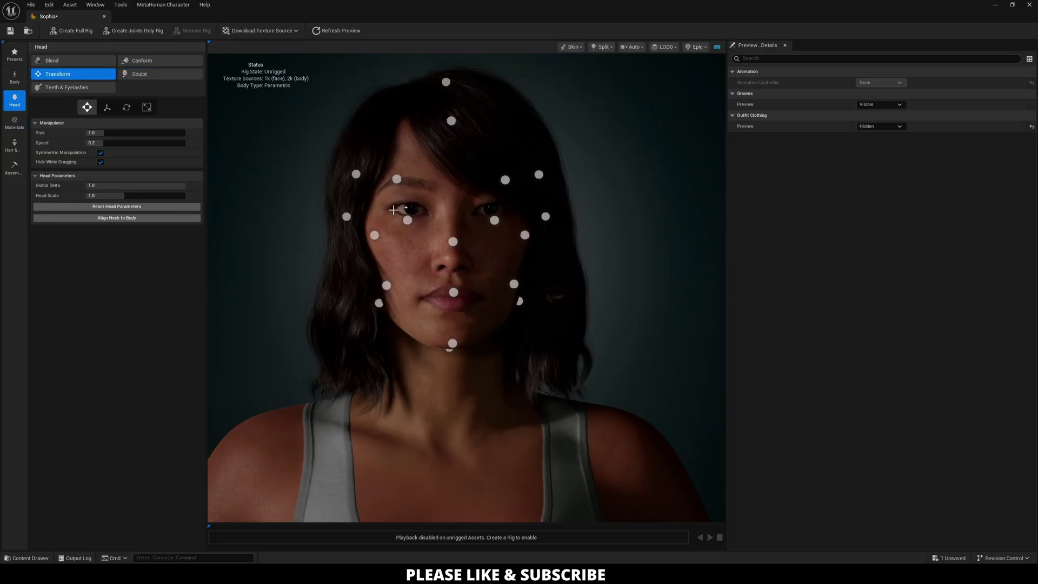
pyautogui.moveTo(408, 219); pyautogui.dragTo(446, 235)
pyautogui.moveTo(448, 289); pyautogui.dragTo(447, 288)
pyautogui.moveTo(446, 342); pyautogui.dragTo(446, 346)
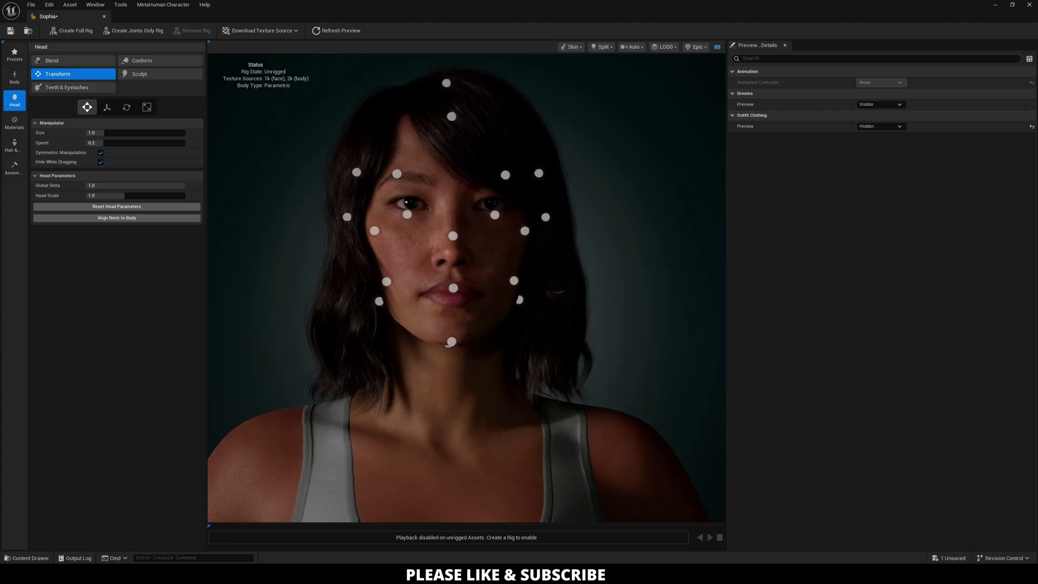
# - Transform the cheek, eyebrow and nose regions to refine the facial proportions
pyautogui.moveTo(371, 231); pyautogui.dragTo(405, 214)
pyautogui.moveTo(394, 176); pyautogui.dragTo(394, 177)
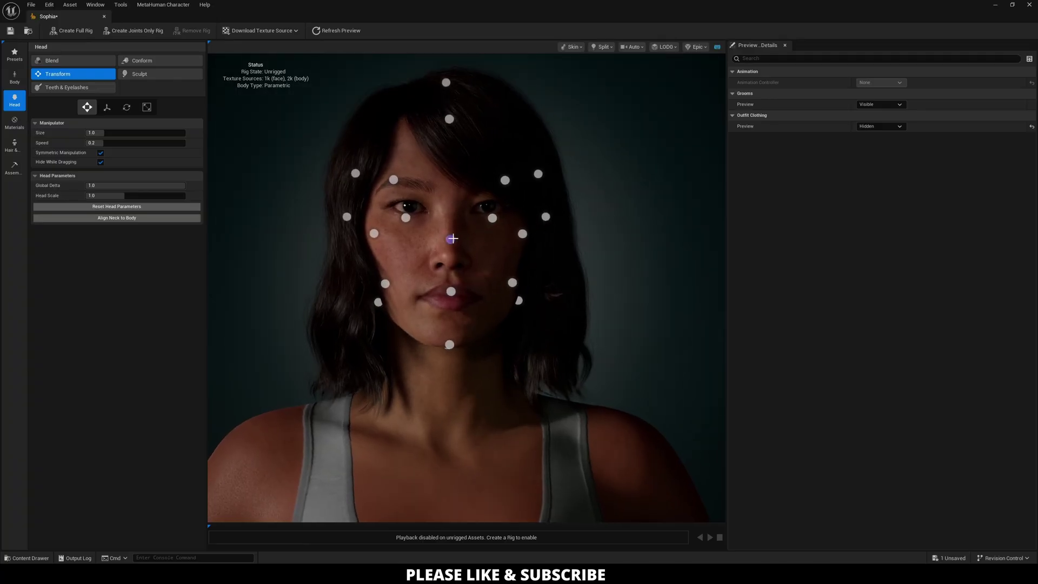
pyautogui.moveTo(450, 239); pyautogui.dragTo(451, 239)
pyautogui.moveTo(521, 233); pyautogui.dragTo(522, 234)
pyautogui.moveTo(522, 233); pyautogui.dragTo(522, 234)
pyautogui.moveTo(540, 315)
pyautogui.mouseDown()
pyautogui.moveTo(547, 179)
pyautogui.moveTo(322, 297)
pyautogui.mouseUp()
# - Sculpt fine details of the eyelids, nose and eyebrows using the symmetric head Sculpt markers
pyautogui.click(159, 76)
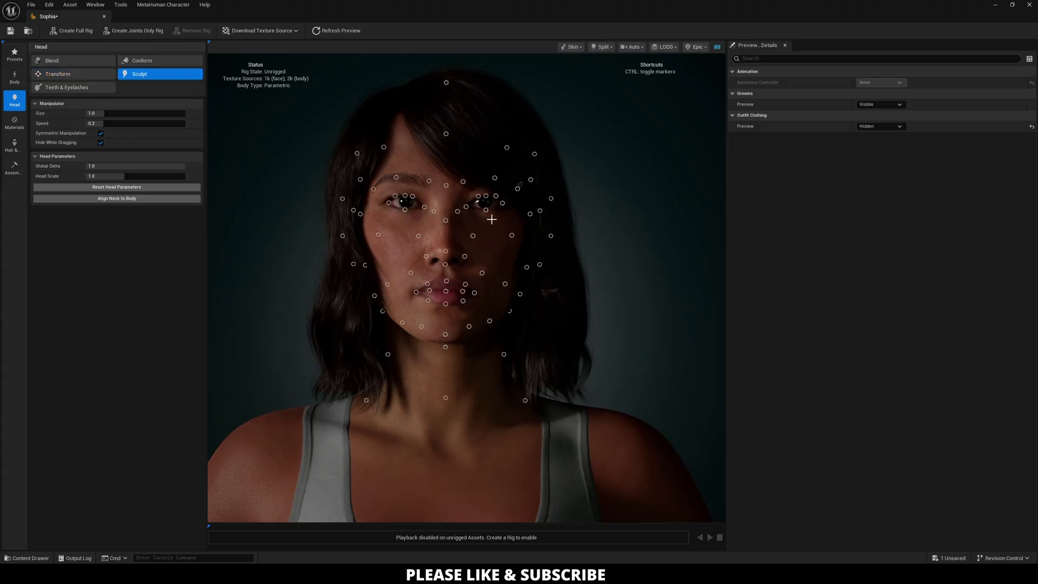
pyautogui.moveTo(485, 210); pyautogui.dragTo(486, 196)
pyautogui.moveTo(389, 203); pyautogui.dragTo(389, 203)
pyautogui.moveTo(388, 203); pyautogui.dragTo(389, 203)
pyautogui.moveTo(446, 250); pyautogui.dragTo(445, 250)
pyautogui.moveTo(397, 177); pyautogui.dragTo(397, 177)
# - Set the teeth parameters to ToothLength -0.09, Variation 0.14 and Jaw Open 0.55
pyautogui.click(81, 89)
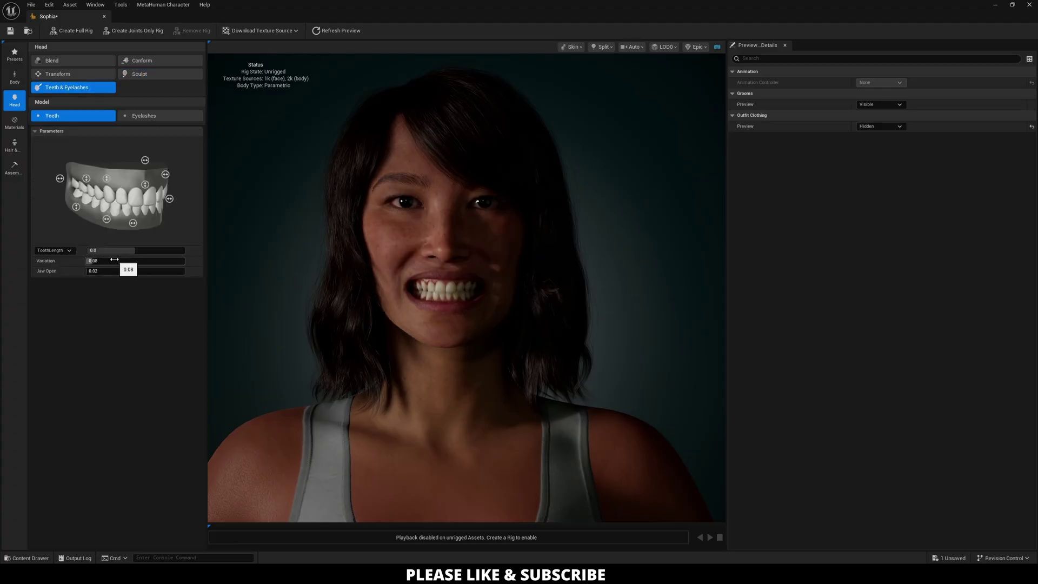
pyautogui.moveTo(143, 251); pyautogui.dragTo(158, 250)
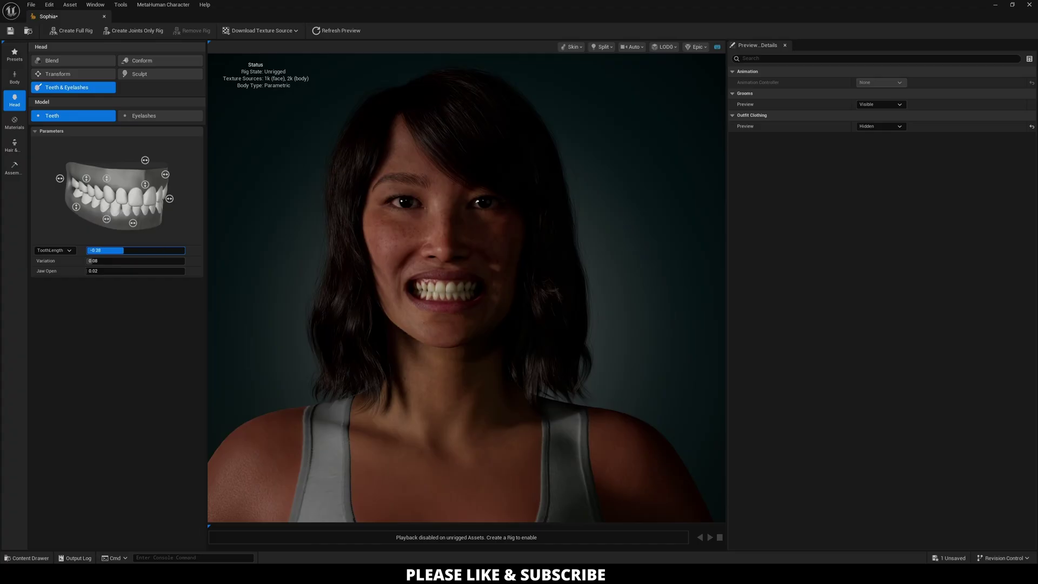
pyautogui.moveTo(106, 262); pyautogui.dragTo(108, 261)
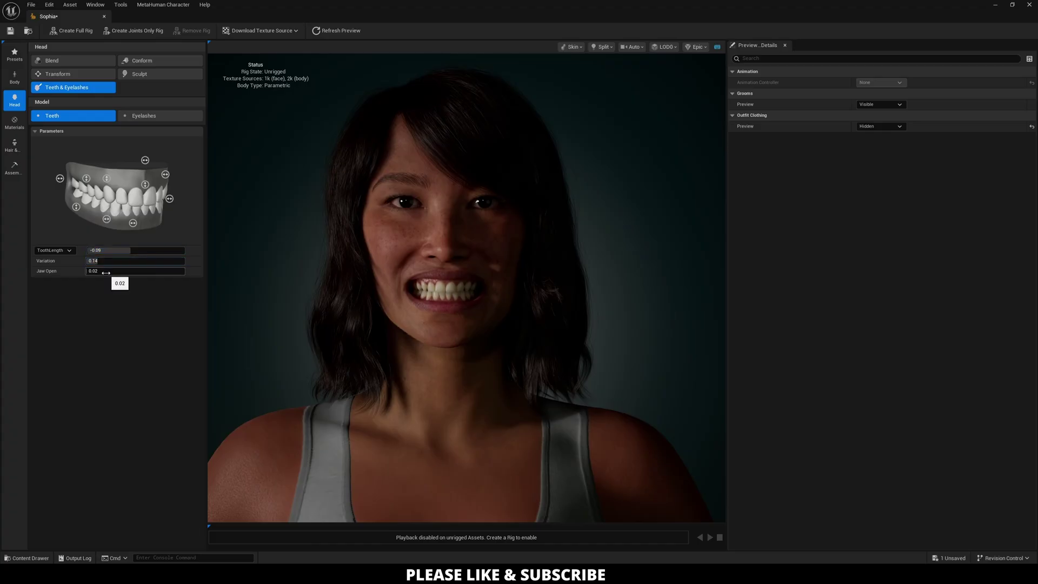
pyautogui.moveTo(107, 271); pyautogui.dragTo(153, 271)
pyautogui.moveTo(306, 296)
pyautogui.mouseDown()
pyautogui.moveTo(367, 295)
pyautogui.moveTo(335, 232)
pyautogui.moveTo(306, 287)
pyautogui.mouseUp()
pyautogui.moveTo(124, 272); pyautogui.dragTo(110, 272)
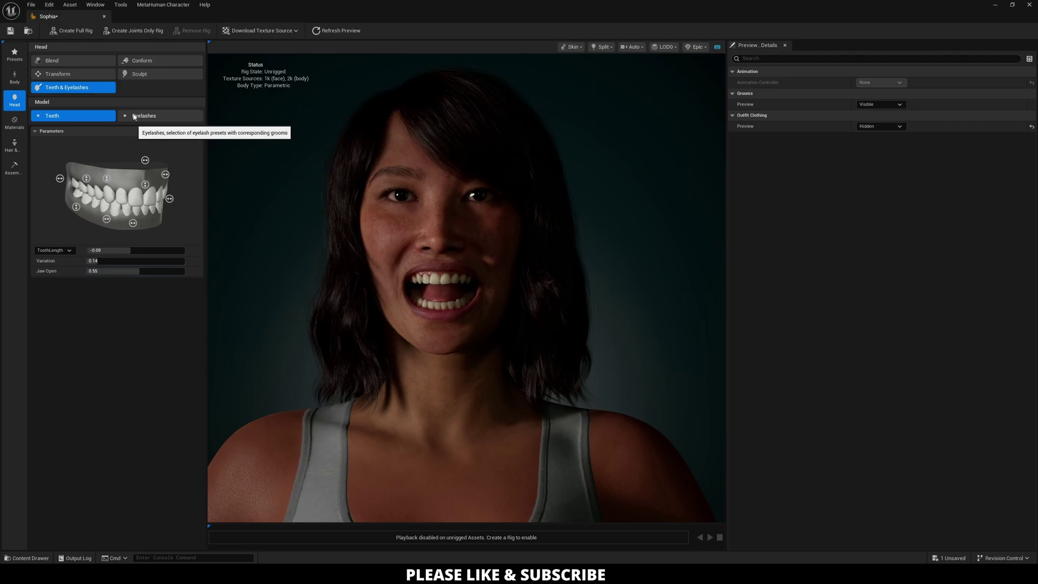
# - Apply the sixth eyelash style, the dense lashes at the end of the second row
pyautogui.click(135, 116)
pyautogui.click(173, 216)
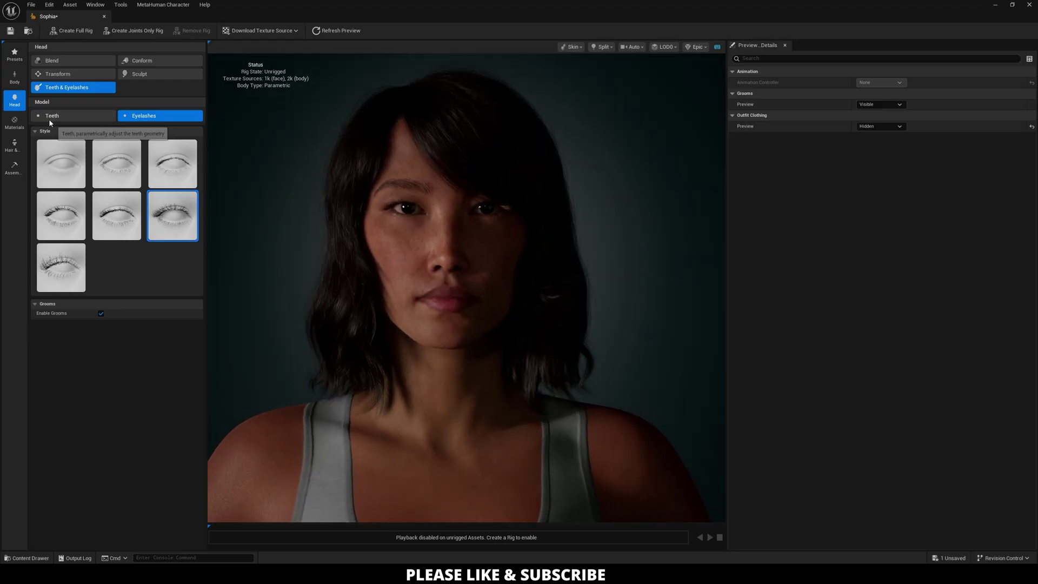
# - Apply the third freckle pattern in the skin materials and adjust the skin tone
pyautogui.click(15, 123)
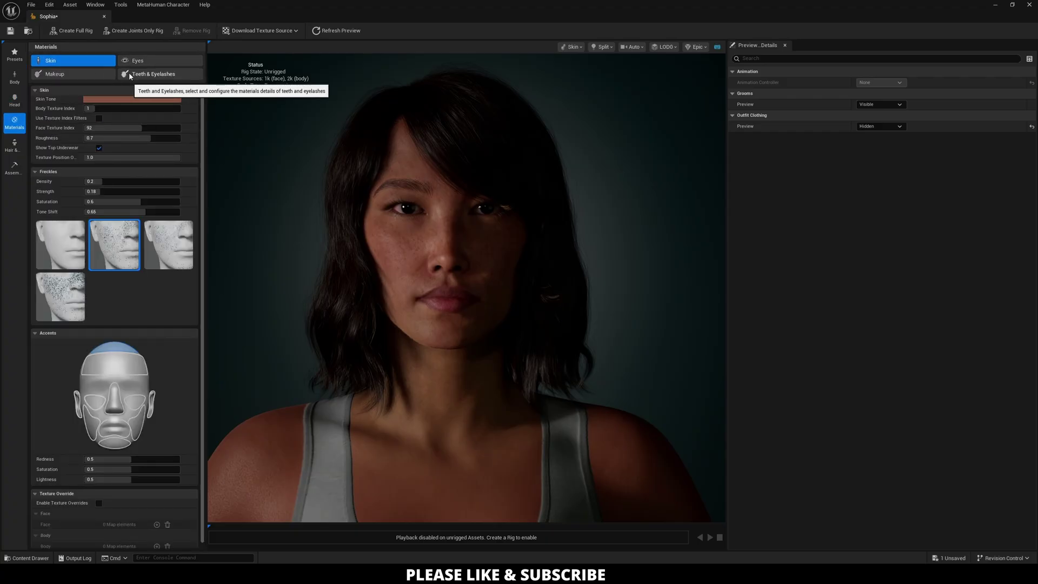
pyautogui.click(158, 246)
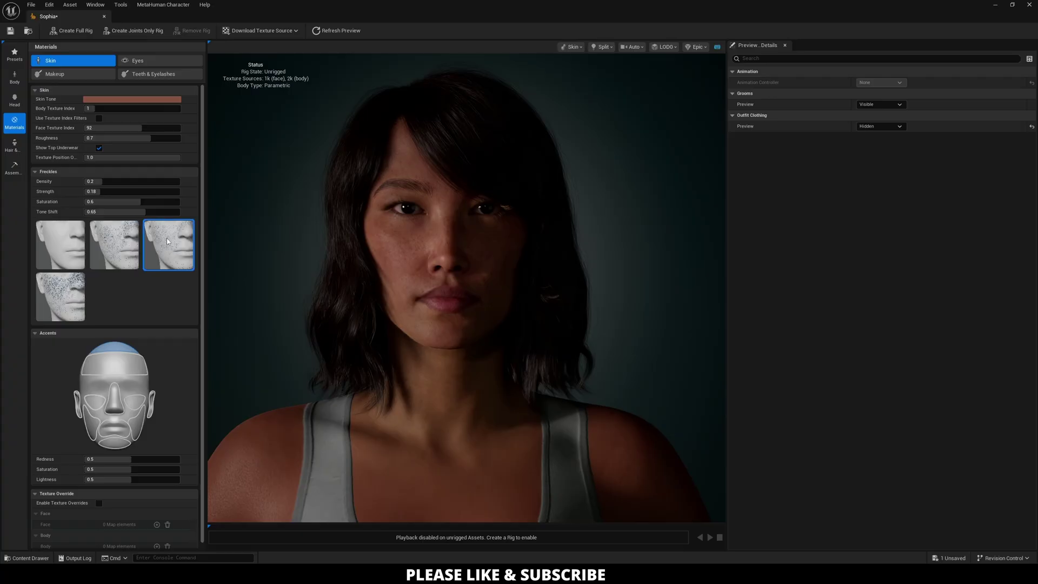
pyautogui.click(101, 99)
pyautogui.moveTo(211, 153)
pyautogui.mouseDown()
pyautogui.moveTo(201, 181)
pyautogui.moveTo(190, 170)
pyautogui.moveTo(200, 153)
pyautogui.mouseUp()
pyautogui.click(276, 105)
# - Try different Body Texture Index values with the upper body in view, ending on index 1
pyautogui.click(92, 109)
pyautogui.moveTo(307, 357); pyautogui.dragTo(320, 388)
pyautogui.scroll(-4, 320, 387)
pyautogui.moveTo(320, 387); pyautogui.dragTo(367, 470, button='middle')
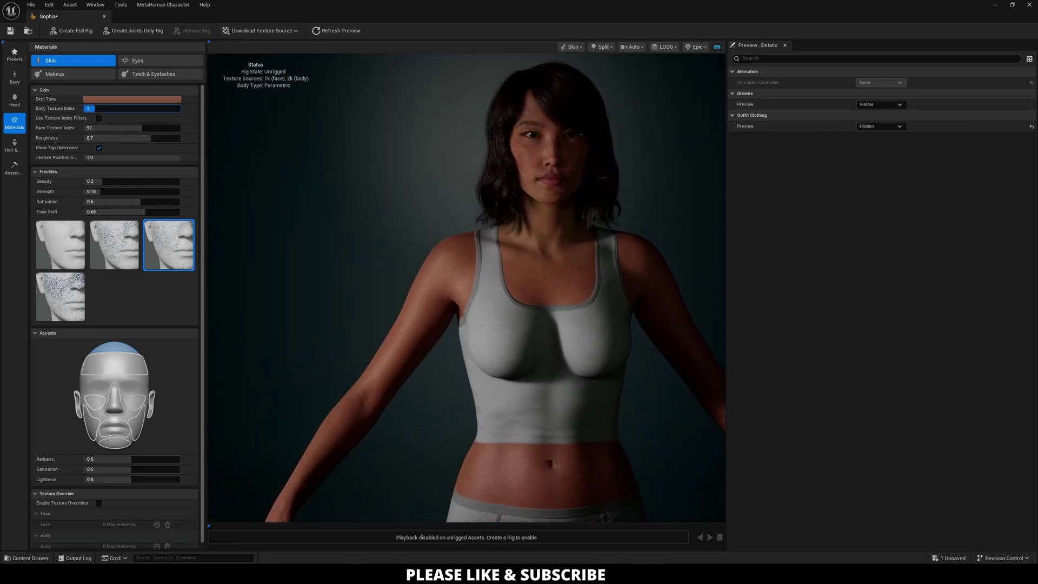
pyautogui.moveTo(95, 108)
pyautogui.mouseDown()
pyautogui.moveTo(132, 109)
pyautogui.moveTo(97, 109)
pyautogui.mouseUp()
# - Try Face Texture Index values 127, 117 and 152 on the face skin
pyautogui.moveTo(89, 128); pyautogui.dragTo(111, 128)
pyautogui.scroll(10, 576, 205)
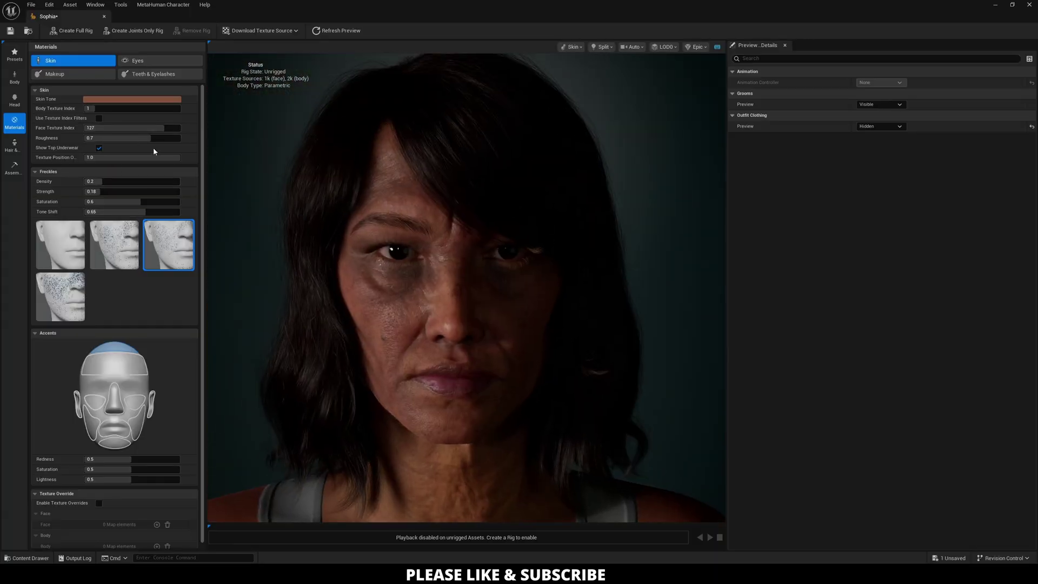
pyautogui.moveTo(155, 128); pyautogui.dragTo(152, 128)
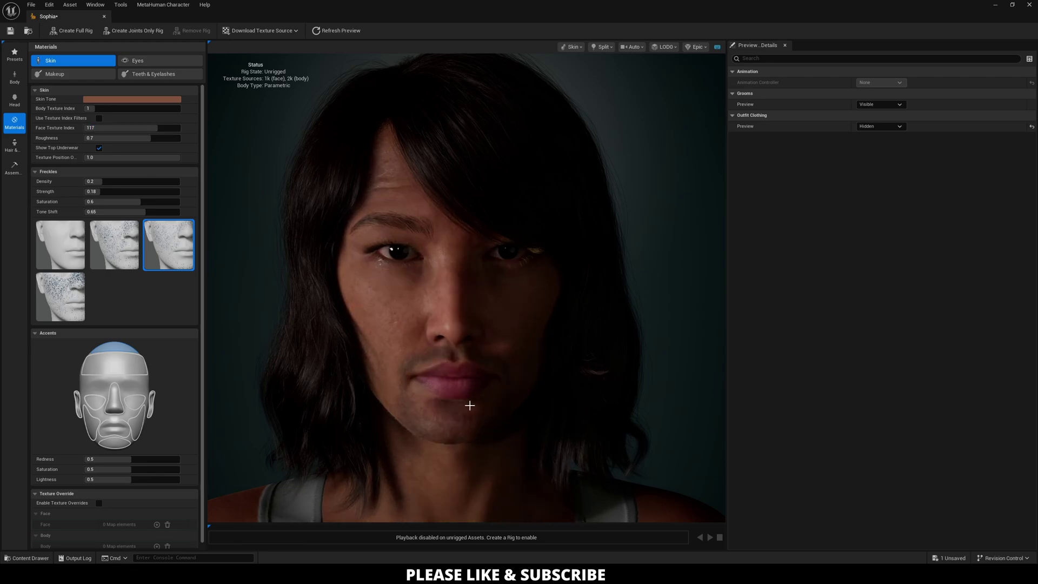
pyautogui.moveTo(434, 420); pyautogui.dragTo(434, 389)
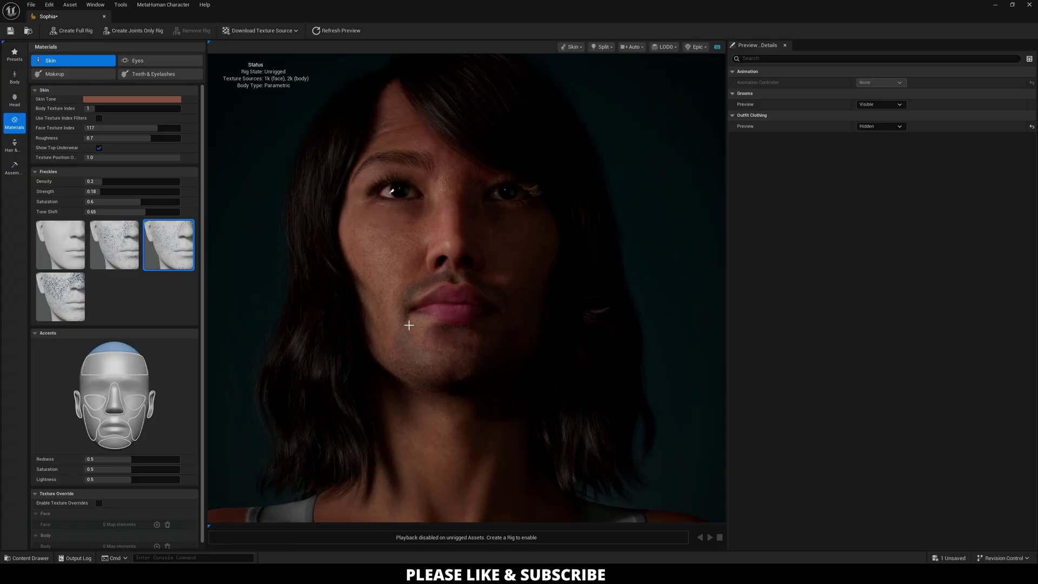
pyautogui.moveTo(157, 129); pyautogui.dragTo(175, 128)
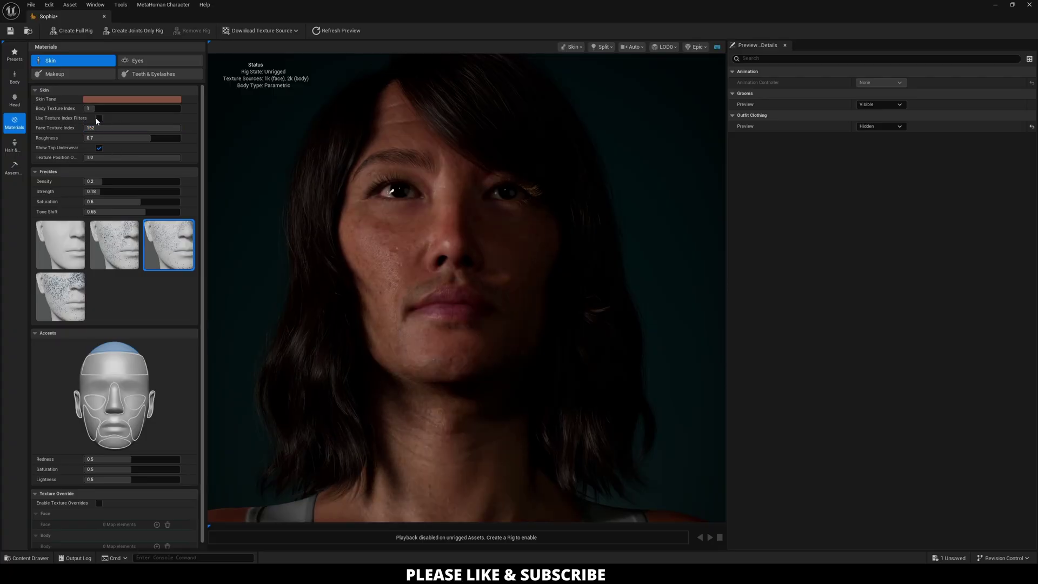
# - Enable Use Texture Index Filters for the skin and set Face Wrinkles to Low
pyautogui.click(99, 118)
pyautogui.click(102, 131)
pyautogui.click(93, 154)
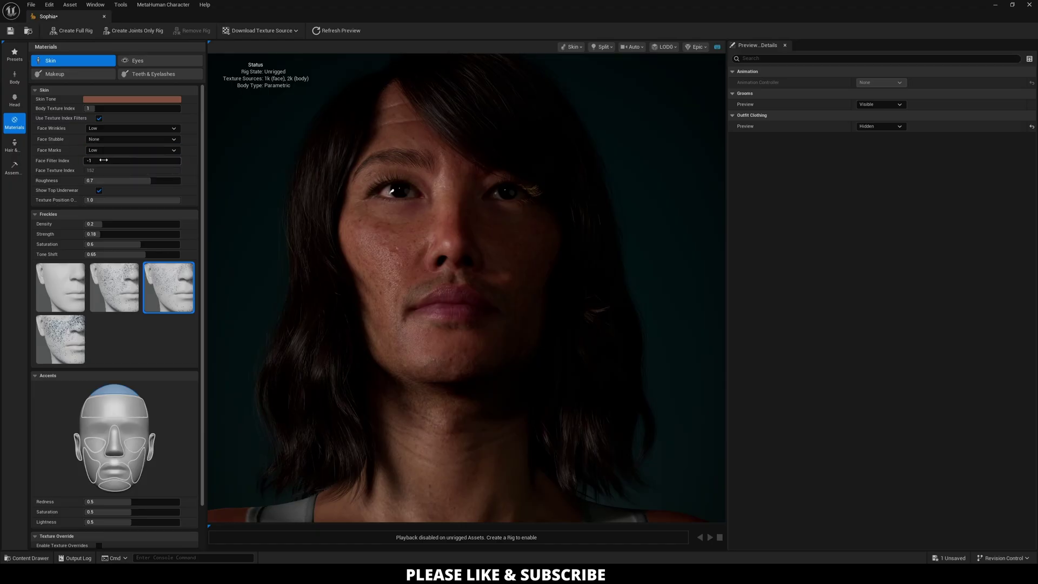
# - Try several filtered face textures, including index 5, and set the Face Filter Index to 6
pyautogui.moveTo(86, 161); pyautogui.dragTo(106, 161)
pyautogui.moveTo(404, 230); pyautogui.dragTo(403, 286)
pyautogui.moveTo(119, 180); pyautogui.dragTo(90, 161)
pyautogui.write('5')
pyautogui.press('Return')
pyautogui.write('6')
pyautogui.press('Return')
# - Set the skin Roughness to 0.84
pyautogui.click(387, 292)
pyautogui.scroll(-5, 387, 294)
pyautogui.scroll(4, 414, 301)
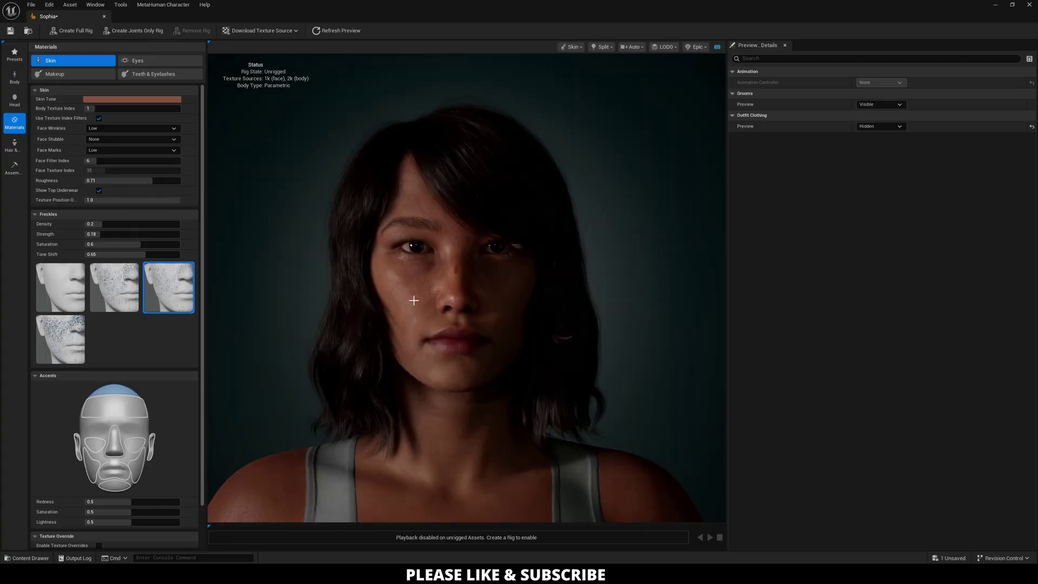
pyautogui.moveTo(414, 300)
pyautogui.mouseDown()
pyautogui.moveTo(341, 300)
pyautogui.moveTo(536, 300)
pyautogui.moveTo(411, 300)
pyautogui.mouseUp()
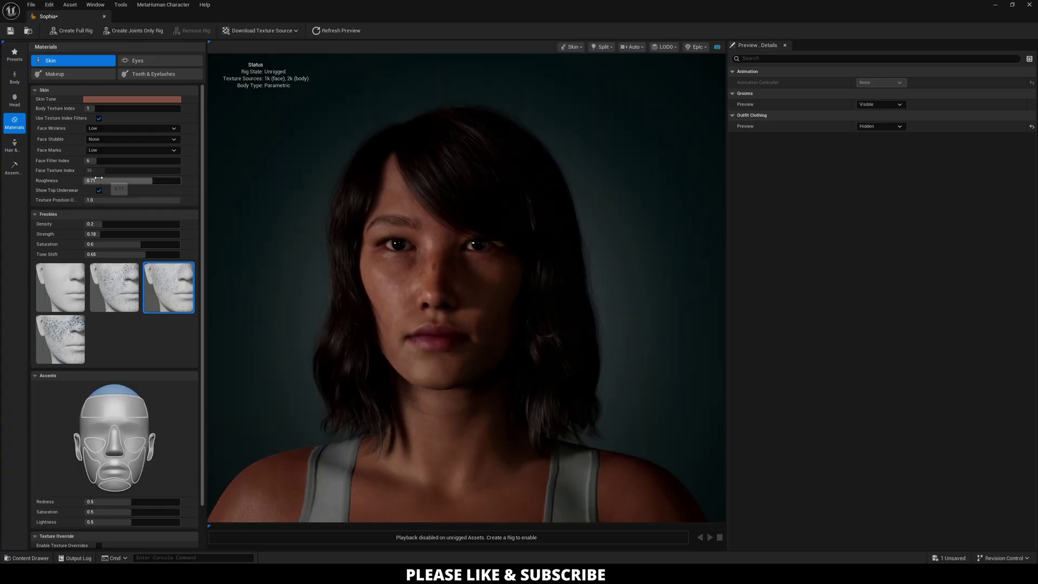
pyautogui.moveTo(98, 180)
pyautogui.mouseDown()
pyautogui.moveTo(135, 181)
pyautogui.moveTo(76, 180)
pyautogui.moveTo(179, 181)
pyautogui.moveTo(164, 181)
pyautogui.mouseUp()
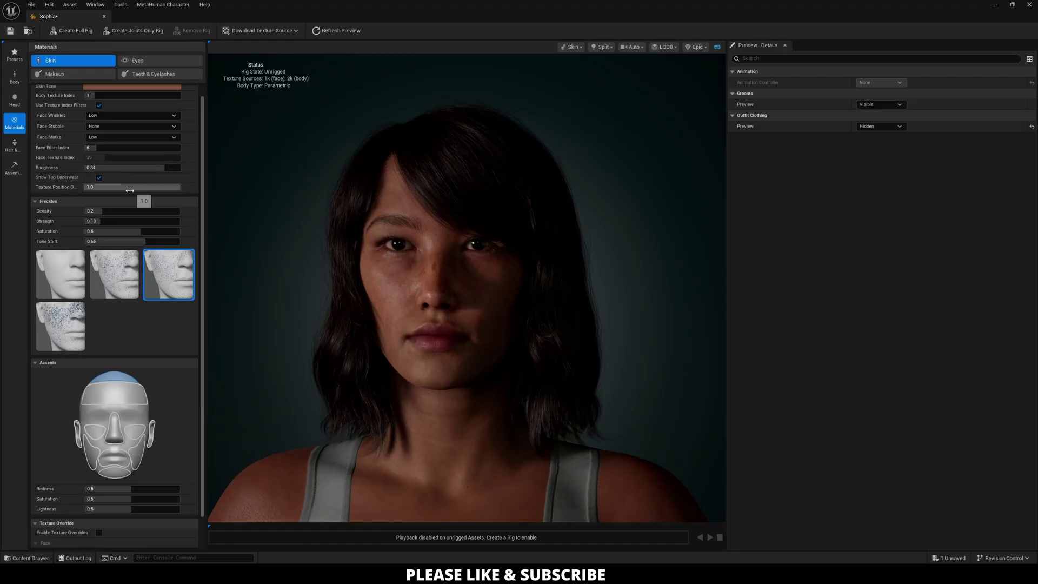
pyautogui.scroll(-1, 93, 187)
pyautogui.scroll(-1, 93, 187)
pyautogui.scroll(-3, 475, 390)
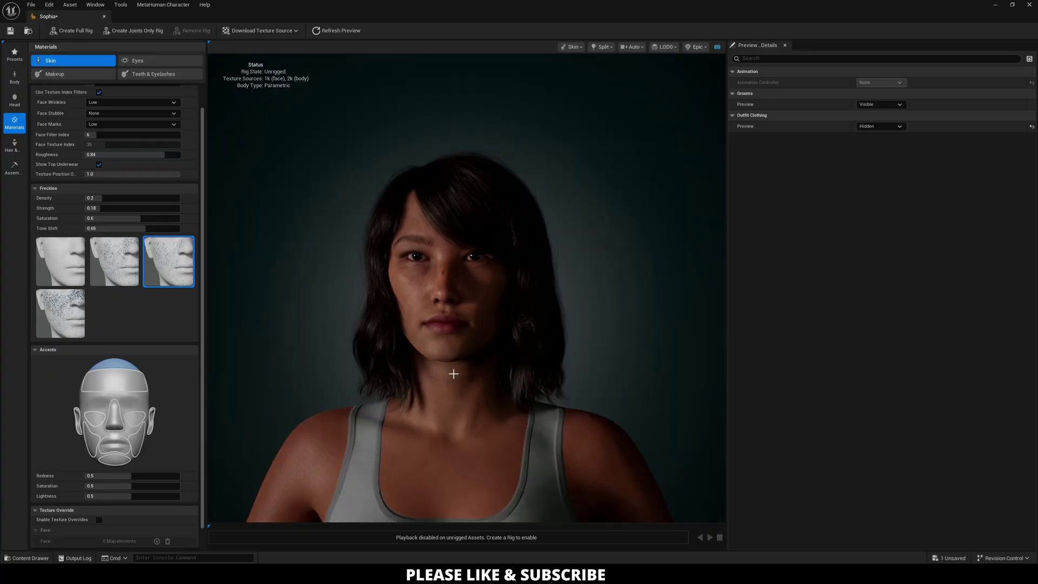
pyautogui.moveTo(475, 389)
pyautogui.mouseDown()
pyautogui.moveTo(475, 324)
pyautogui.moveTo(475, 373)
pyautogui.mouseUp()
pyautogui.moveTo(475, 373); pyautogui.dragTo(461, 200, button='middle')
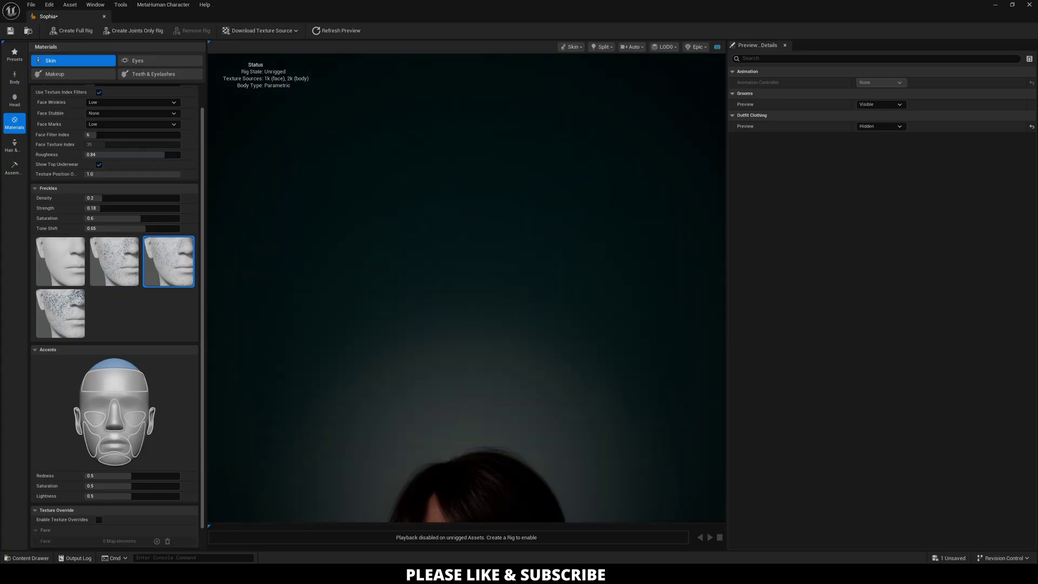
pyautogui.scroll(-3, 514, 453)
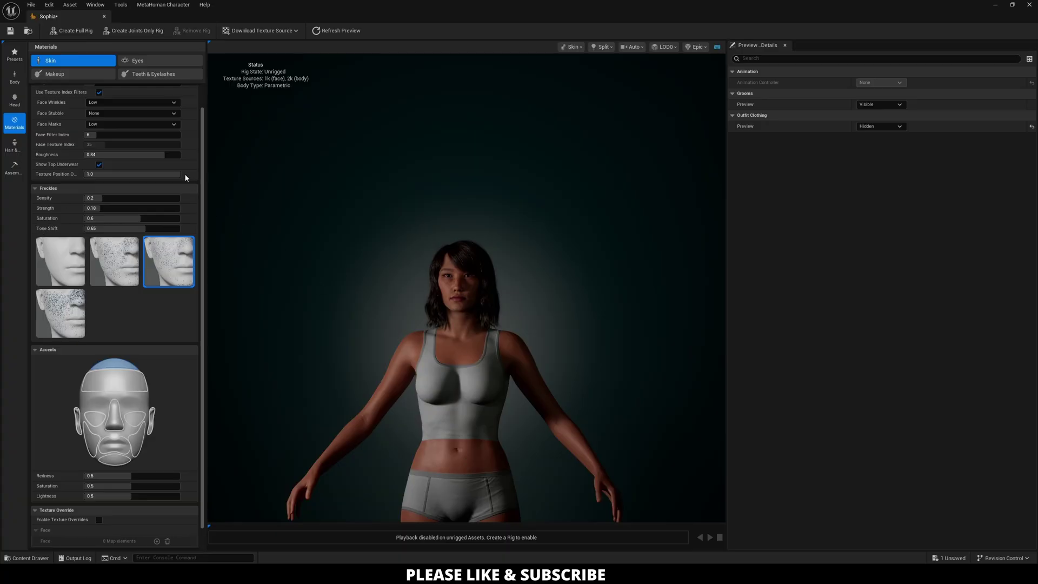
# - Adjust the freckles to Density 0.21, Strength 0.85 and Saturation 0.55
pyautogui.scroll(-2, 106, 198)
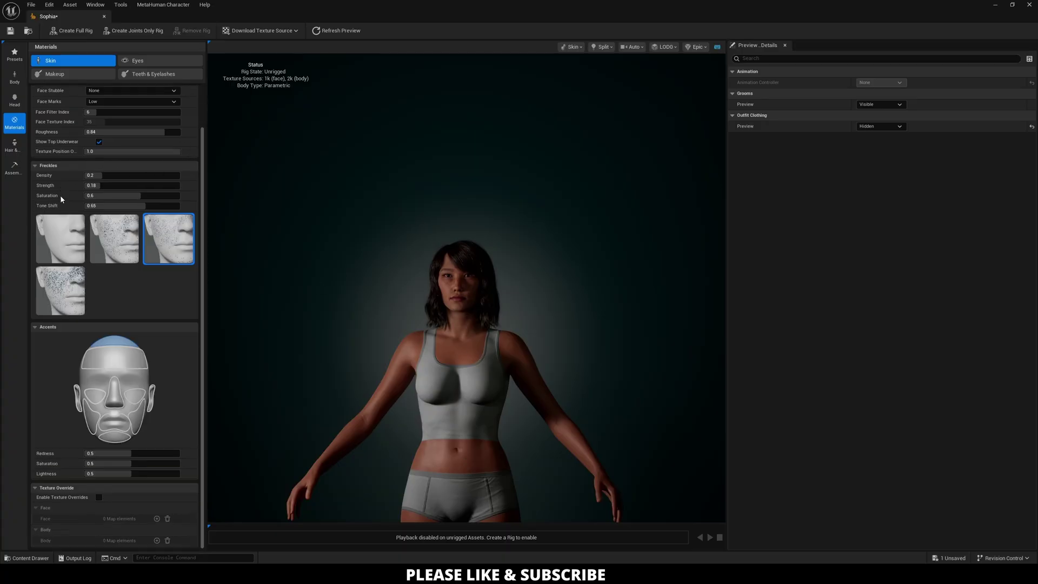
pyautogui.scroll(4, 512, 324)
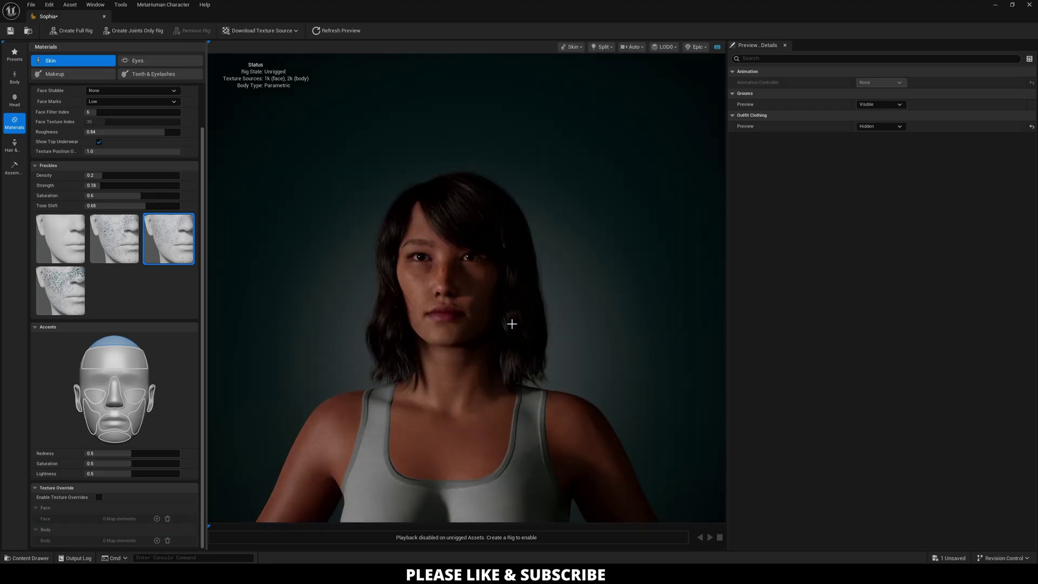
pyautogui.scroll(2, 512, 324)
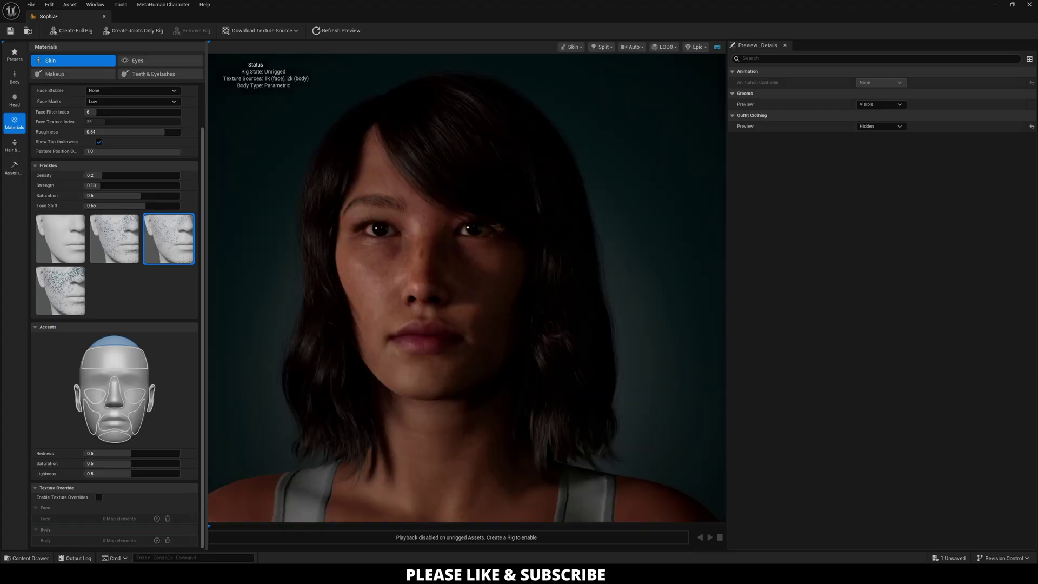
pyautogui.moveTo(95, 176)
pyautogui.mouseDown()
pyautogui.moveTo(180, 175)
pyautogui.moveTo(97, 185)
pyautogui.moveTo(146, 186)
pyautogui.moveTo(107, 186)
pyautogui.mouseUp()
pyautogui.click(114, 184)
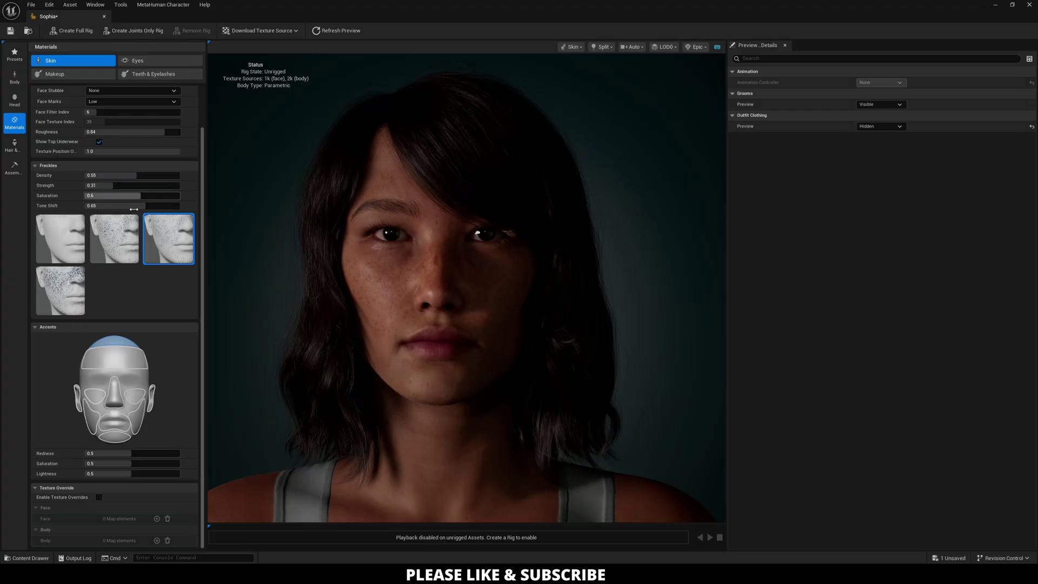
pyautogui.moveTo(137, 175); pyautogui.dragTo(165, 185)
# - Shift the skin tone to a slightly lighter shade, with U about 0.48 and V 0.68
pyautogui.scroll(2, 184, 145)
pyautogui.click(150, 100)
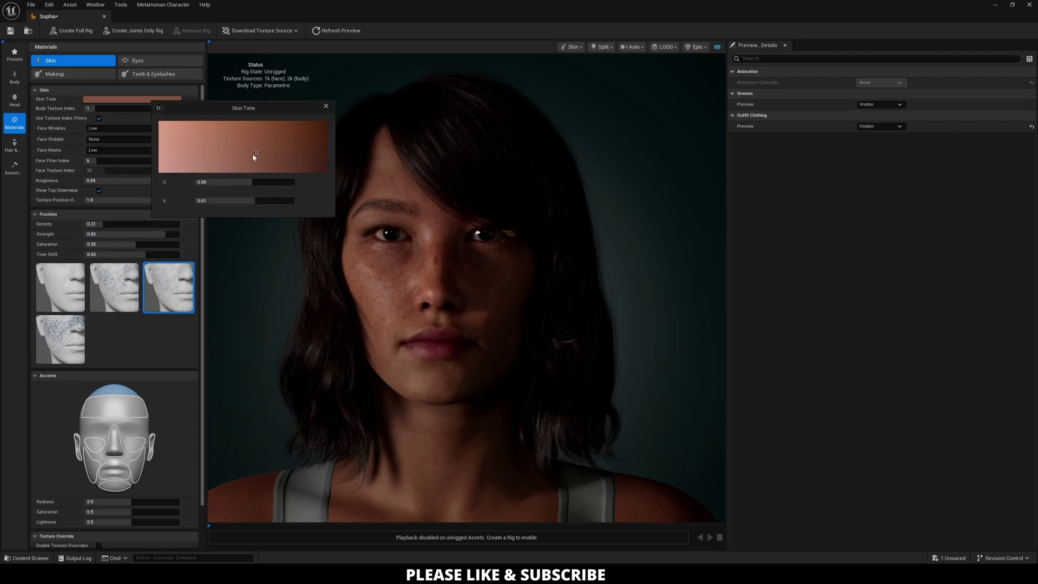
pyautogui.moveTo(255, 157); pyautogui.dragTo(242, 153)
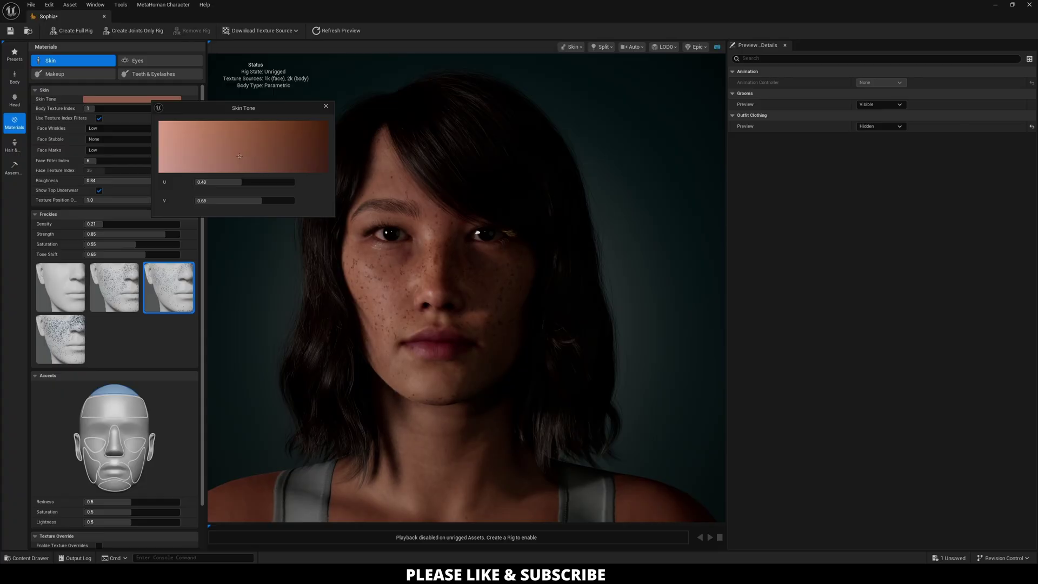
pyautogui.click(326, 106)
# - Adjust the skin accents of the under-eye region and increase the redness of the cheeks
pyautogui.scroll(-2, 130, 277)
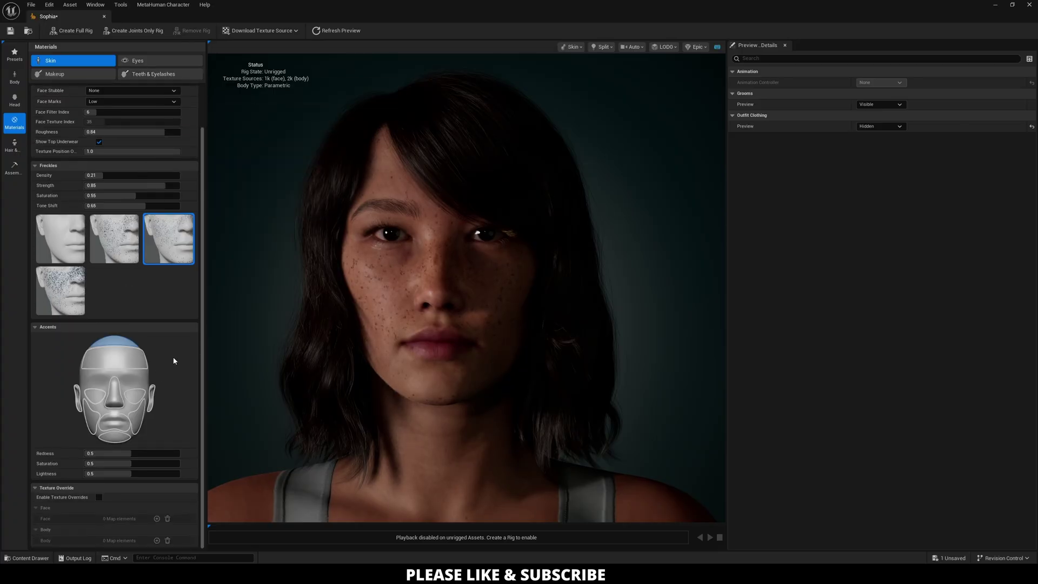
pyautogui.click(96, 396)
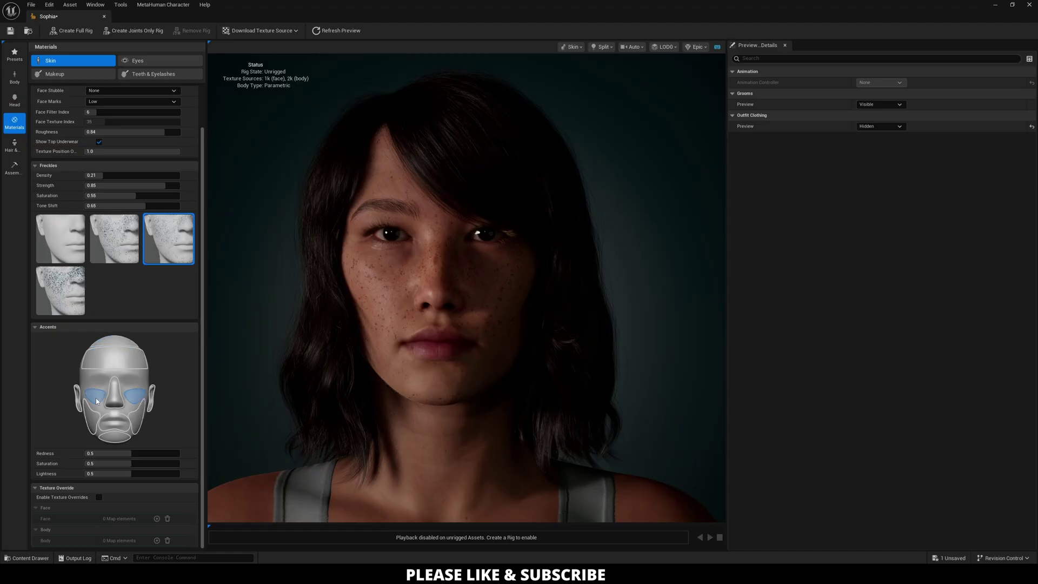
pyautogui.moveTo(108, 453); pyautogui.dragTo(133, 474)
pyautogui.click(92, 418)
# - Apply the middle eye preset of the last row and keep both eyes selected for editing
pyautogui.click(142, 62)
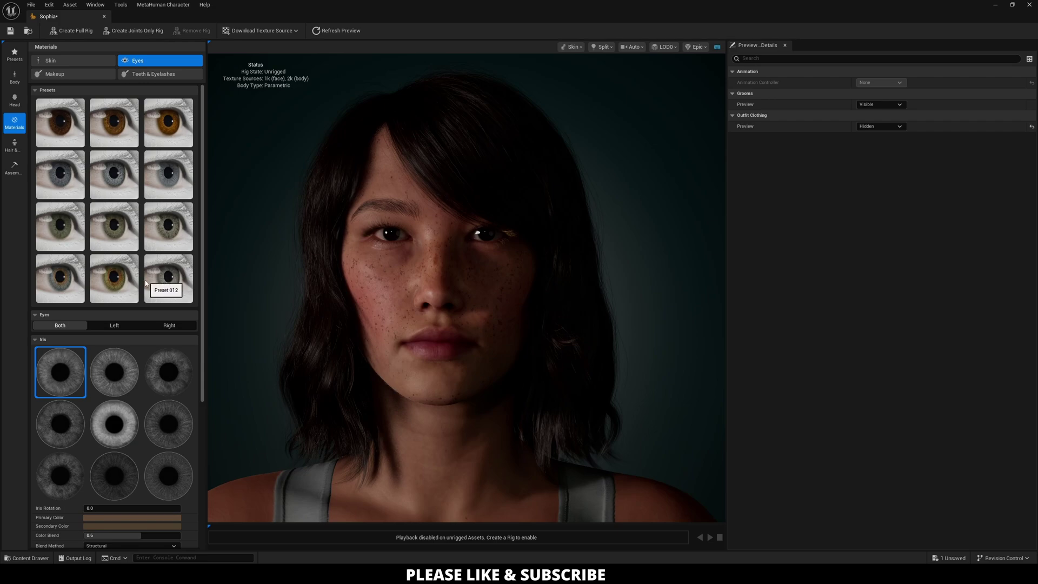
pyautogui.click(101, 281)
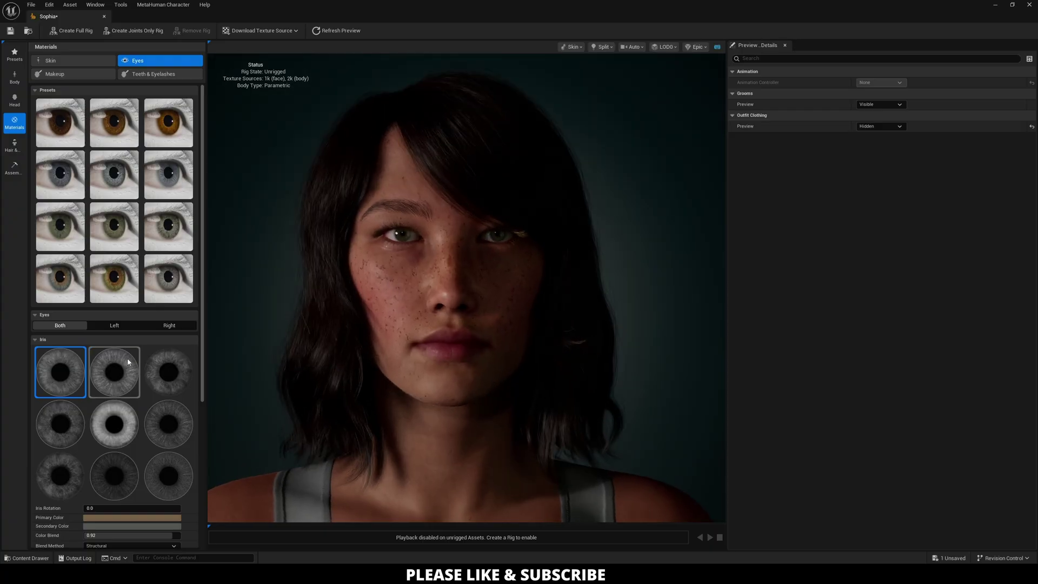
pyautogui.click(123, 327)
pyautogui.click(60, 327)
# - Try several iris patterns and choose the bright one in the centre of the grid
pyautogui.click(111, 369)
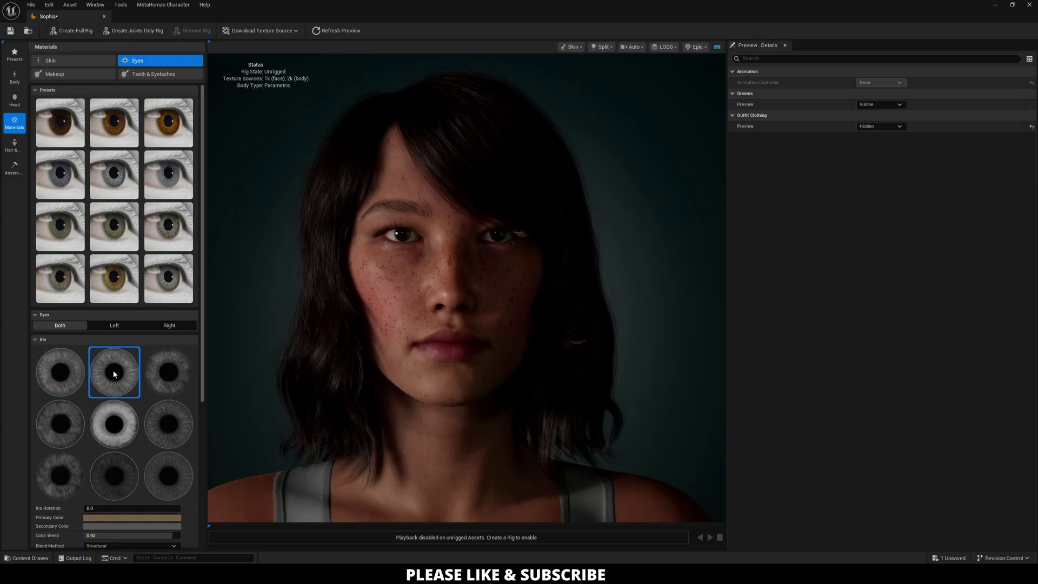
pyautogui.click(132, 423)
pyautogui.click(165, 427)
pyautogui.click(164, 487)
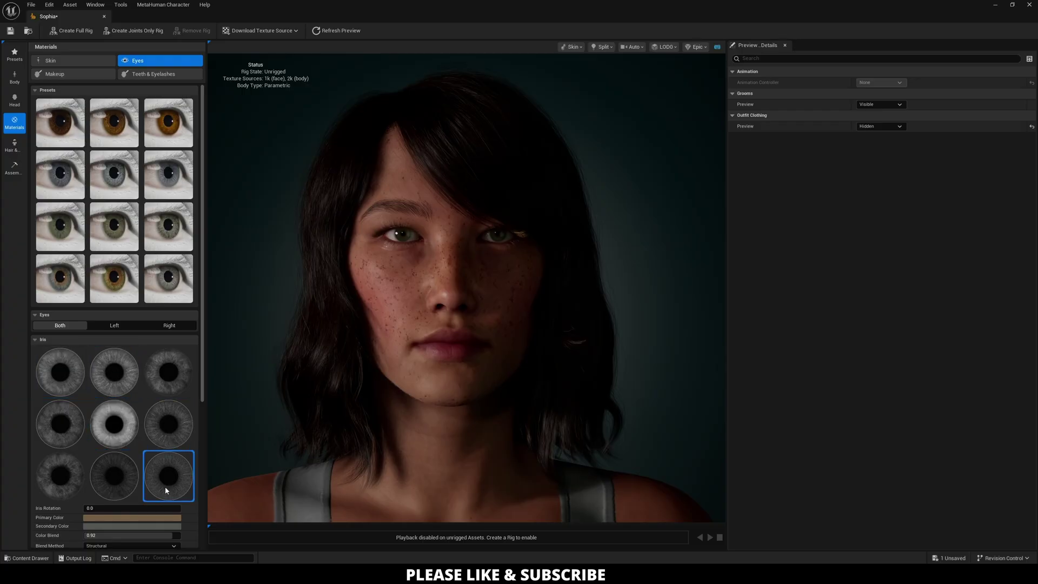
pyautogui.click(118, 496)
pyautogui.click(81, 484)
pyautogui.click(132, 418)
# - Set the Iris Rotation to 0.14, Limbal Ring Size to 0.59 and Limbal Ring Softness to 0.54
pyautogui.scroll(-2, 132, 414)
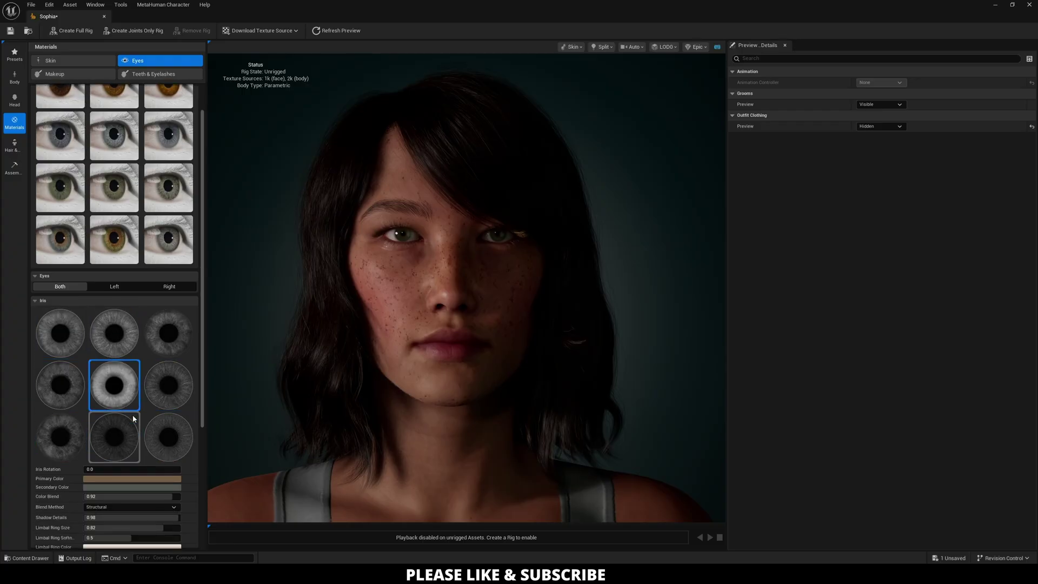
pyautogui.scroll(-5, 133, 418)
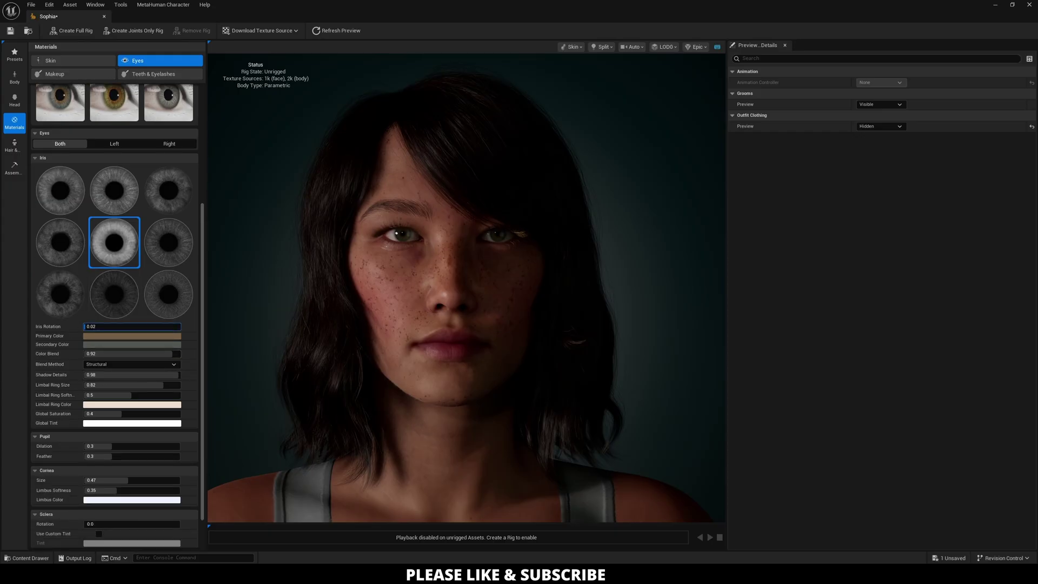
pyautogui.moveTo(91, 327); pyautogui.dragTo(96, 331)
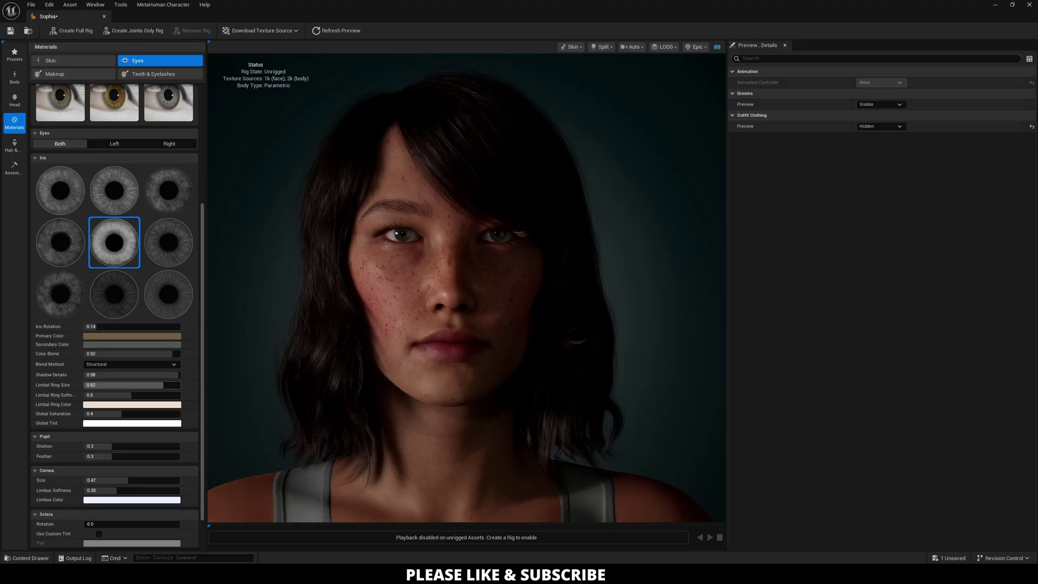
pyautogui.moveTo(108, 385); pyautogui.dragTo(140, 385)
pyautogui.moveTo(131, 396); pyautogui.dragTo(135, 396)
# - Inspect the eye up close and set the pupil's Dilation to 0.63 and Feather to 0.39
pyautogui.scroll(5, 417, 314)
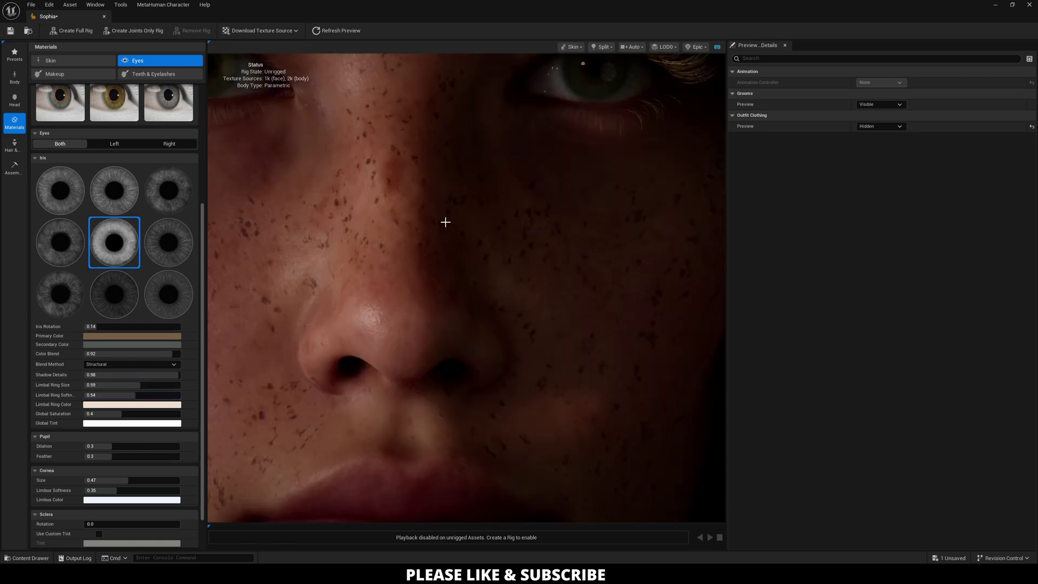
pyautogui.moveTo(486, 179); pyautogui.dragTo(627, 465, button='middle')
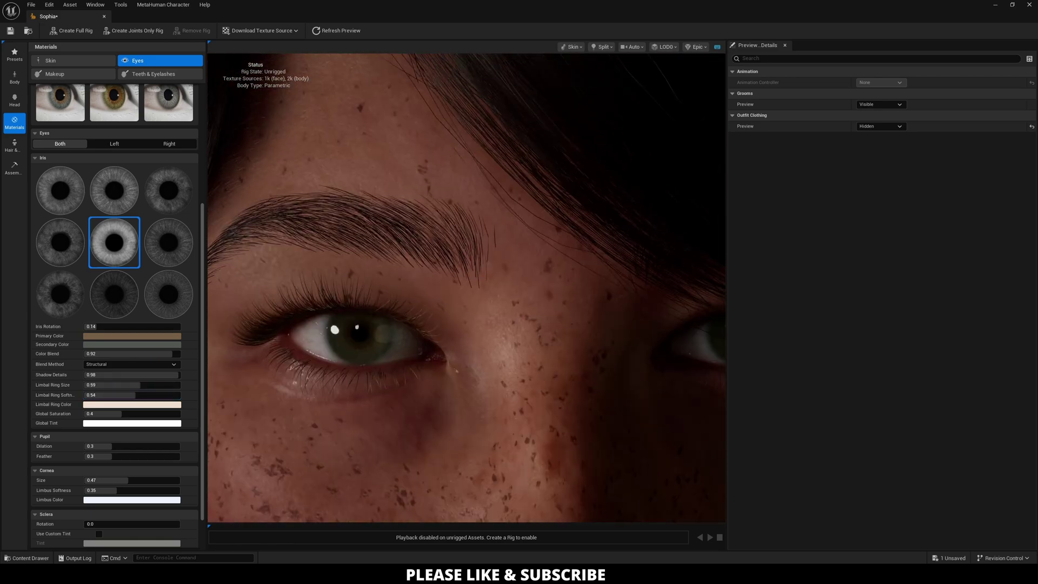
pyautogui.scroll(-2, 110, 448)
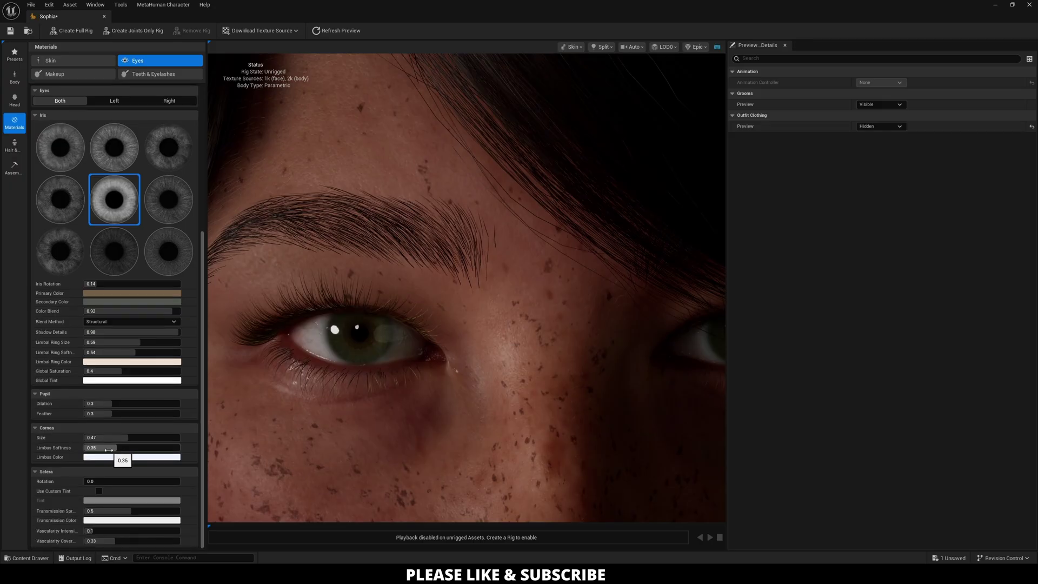
pyautogui.moveTo(112, 404)
pyautogui.mouseDown()
pyautogui.moveTo(145, 404)
pyautogui.moveTo(108, 416)
pyautogui.moveTo(134, 415)
pyautogui.moveTo(80, 416)
pyautogui.moveTo(121, 415)
pyautogui.mouseUp()
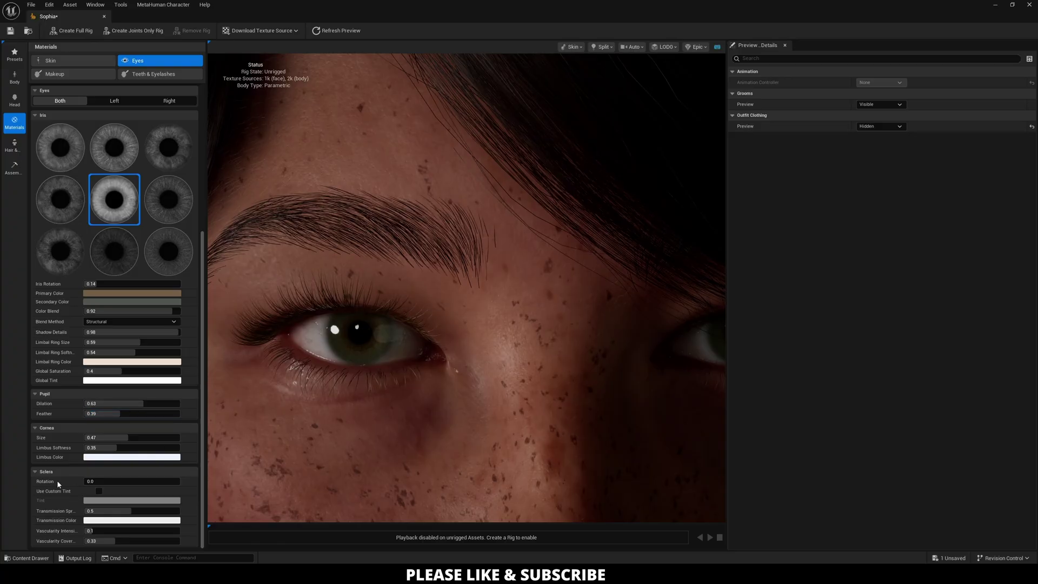
# - Apply the winged eyeliner makeup with Roughness 0.76, Opacity 0.8 and Metalness 0.11
pyautogui.click(54, 74)
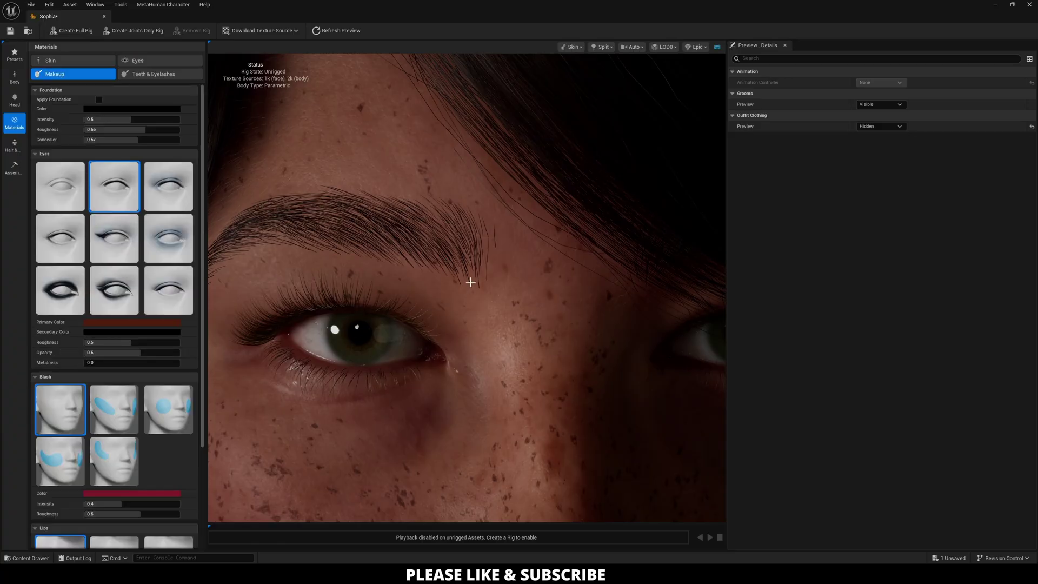
pyautogui.scroll(-10, 547, 308)
pyautogui.scroll(10, 547, 307)
pyautogui.scroll(-6, 547, 308)
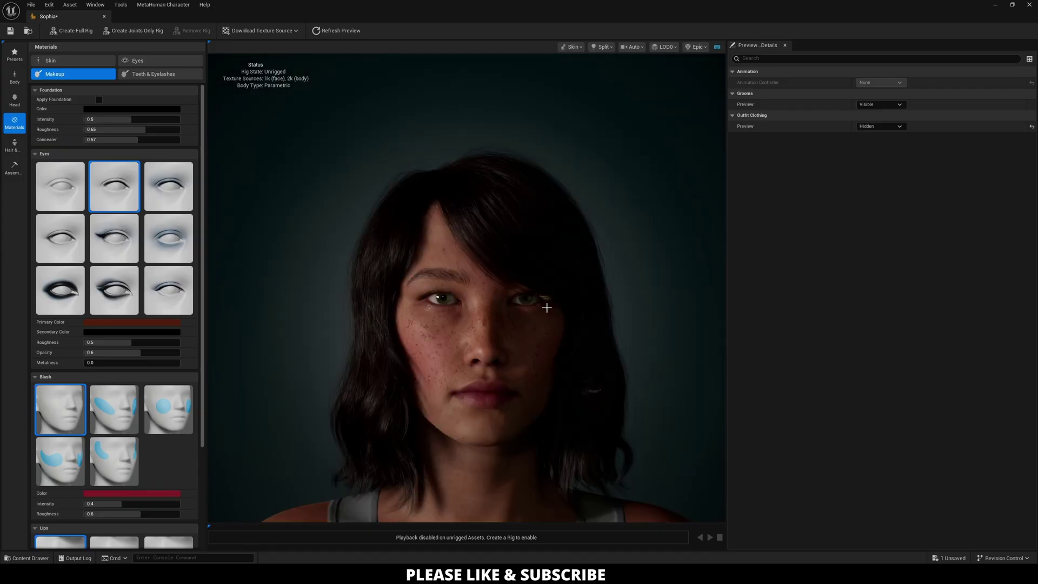
pyautogui.click(113, 248)
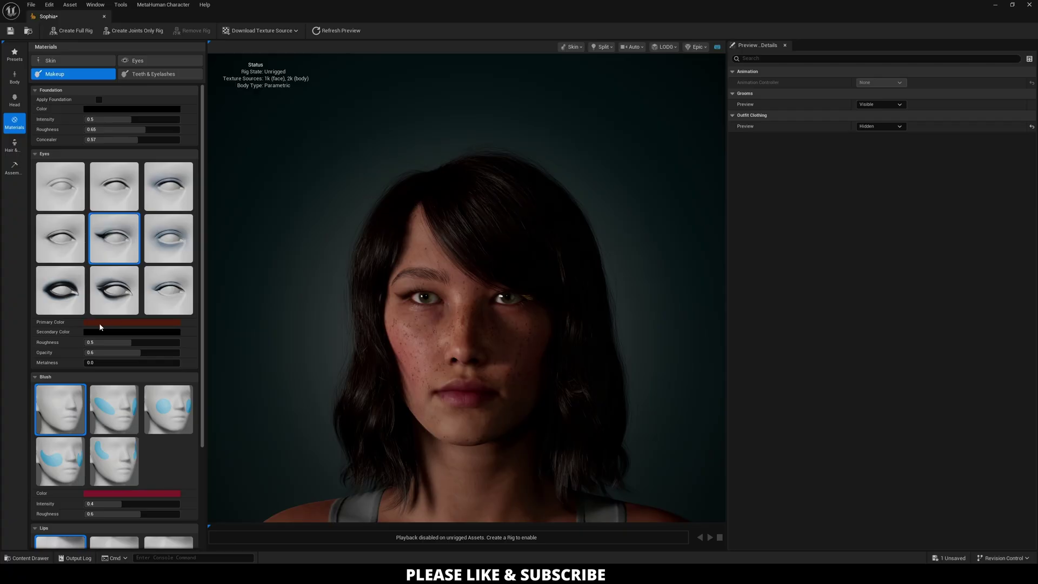
pyautogui.moveTo(108, 342)
pyautogui.mouseDown()
pyautogui.moveTo(180, 343)
pyautogui.moveTo(85, 343)
pyautogui.moveTo(161, 342)
pyautogui.moveTo(92, 352)
pyautogui.moveTo(178, 362)
pyautogui.moveTo(113, 362)
pyautogui.mouseUp()
# - Apply the second blush style, angled along the cheekbones, with an Intensity of 0.12
pyautogui.scroll(-3, 154, 352)
pyautogui.click(114, 397)
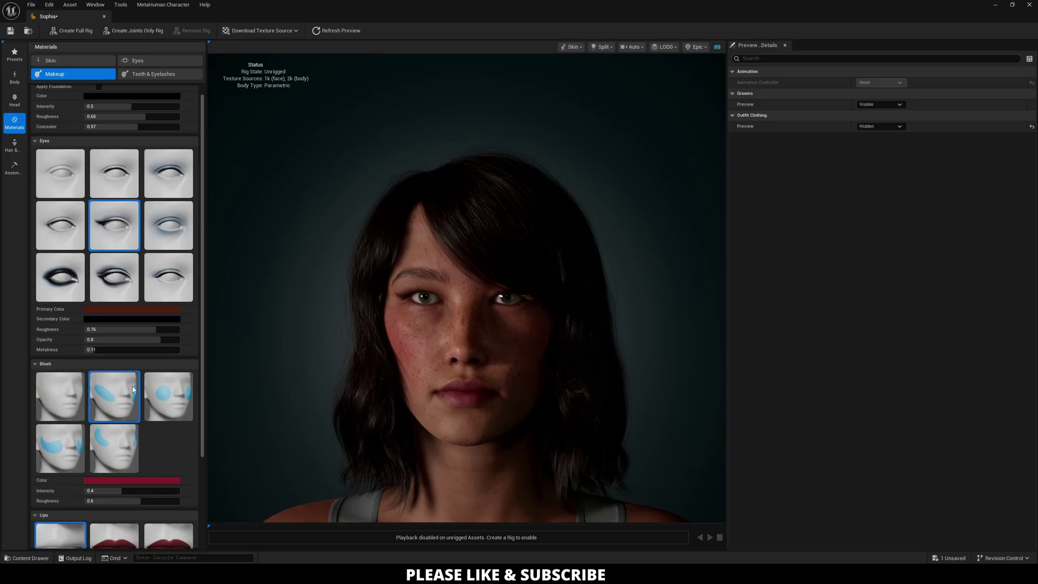
pyautogui.scroll(-2, 155, 423)
pyautogui.scroll(-2, 154, 420)
pyautogui.moveTo(121, 439); pyautogui.dragTo(93, 439)
# - Apply the second lip makeup style with Roughness 0.53 and Opacity 0.3
pyautogui.scroll(-1, 155, 424)
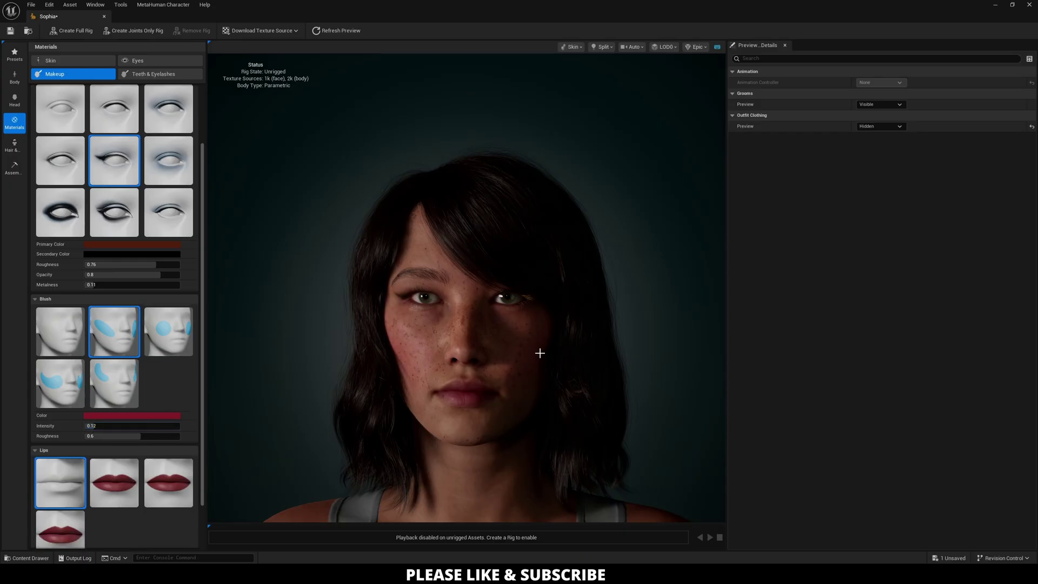
pyautogui.moveTo(539, 352)
pyautogui.mouseDown()
pyautogui.moveTo(395, 352)
pyautogui.moveTo(535, 346)
pyautogui.mouseUp()
pyautogui.scroll(-4, 103, 385)
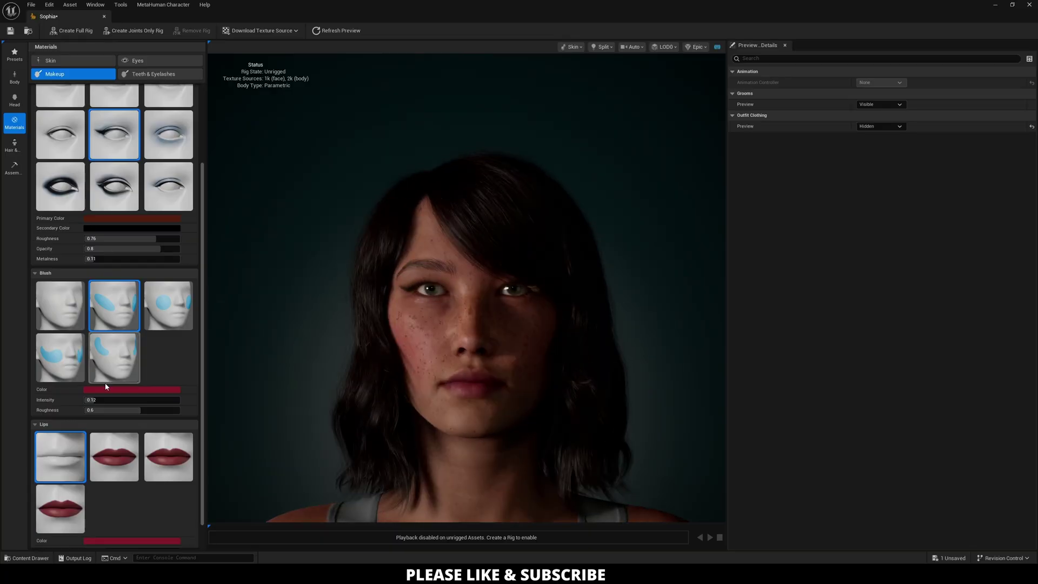
pyautogui.click(128, 440)
pyautogui.scroll(-3, 441, 456)
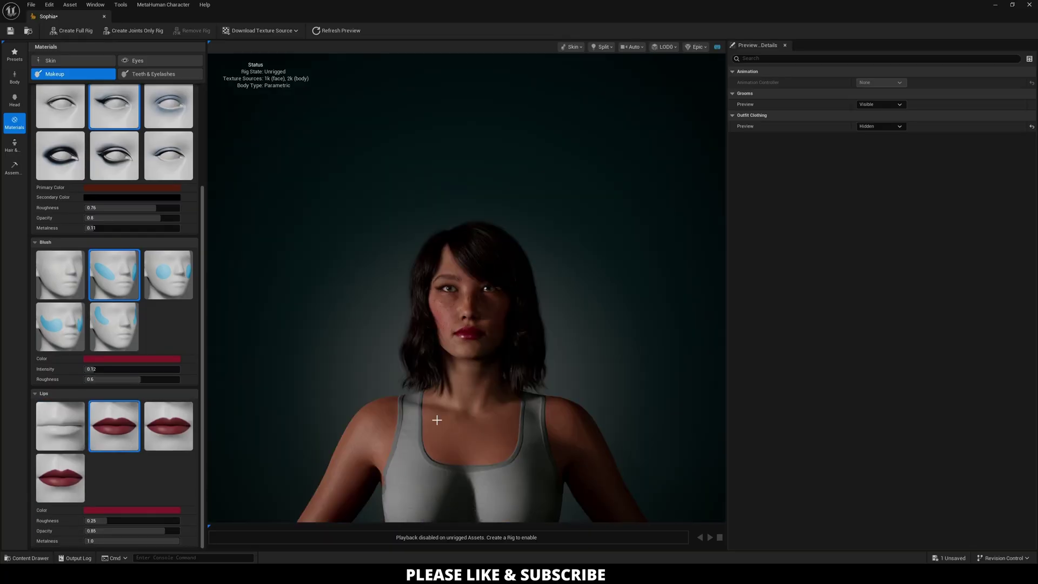
pyautogui.scroll(2, 427, 378)
pyautogui.scroll(3, 417, 381)
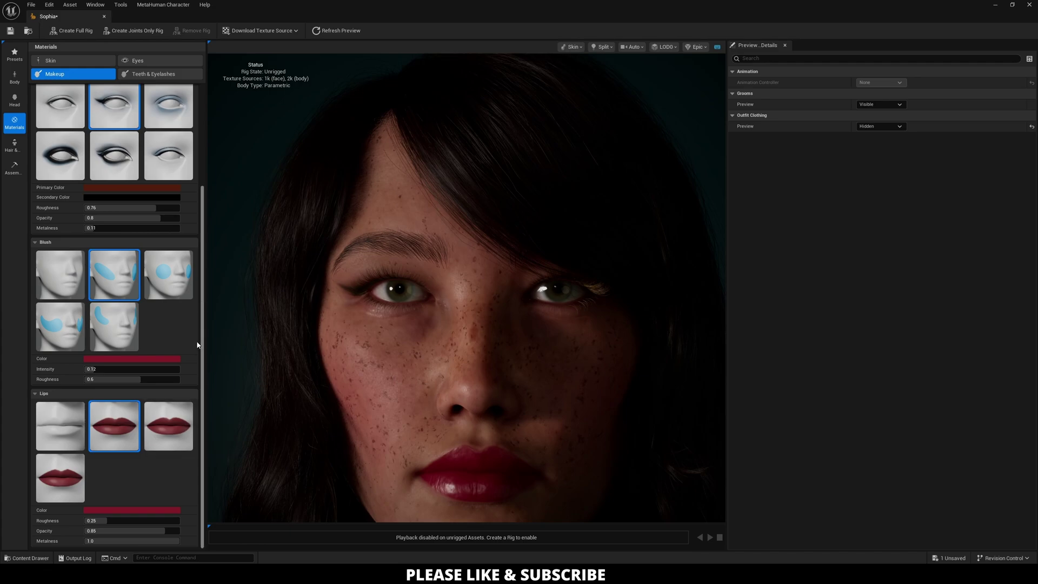
pyautogui.moveTo(101, 518)
pyautogui.mouseDown()
pyautogui.moveTo(138, 520)
pyautogui.moveTo(142, 531)
pyautogui.moveTo(101, 531)
pyautogui.moveTo(111, 532)
pyautogui.mouseUp()
pyautogui.scroll(-3, 586, 420)
pyautogui.scroll(1, 586, 421)
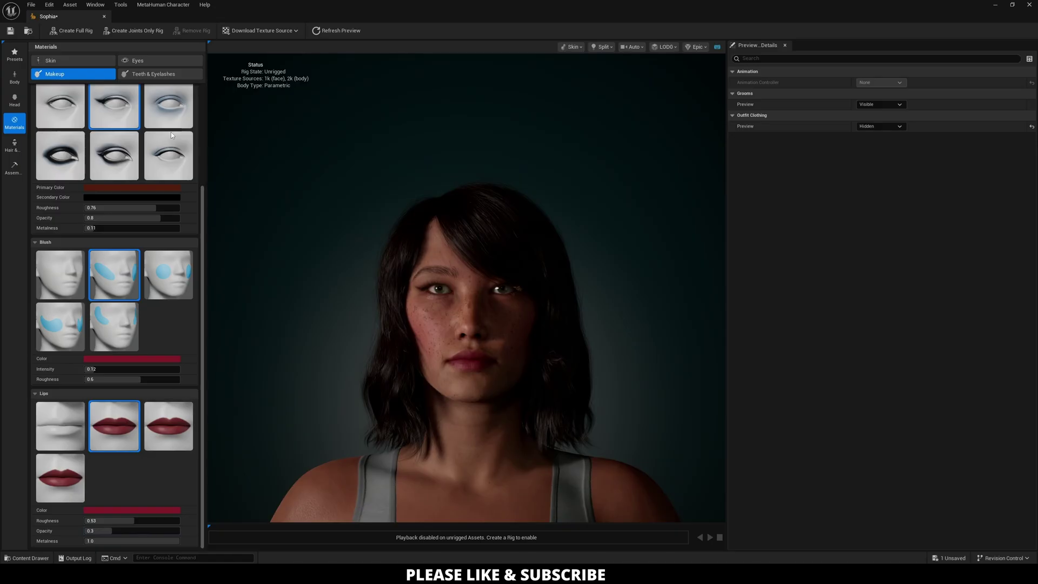
# - Check the teeth material settings, and browse the available hair, eyebrow and eyelash grooms
pyautogui.click(156, 75)
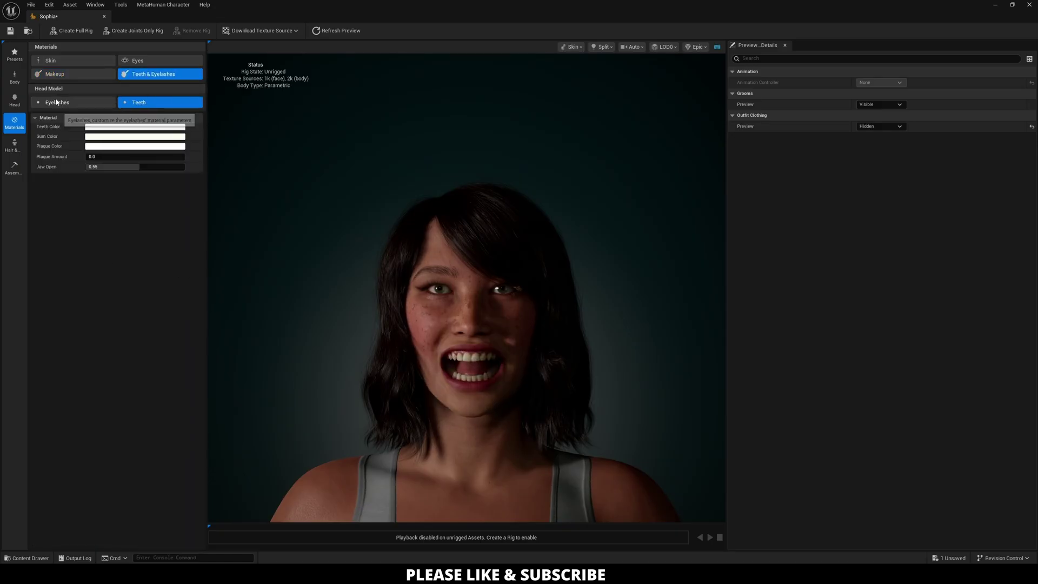
pyautogui.click(15, 145)
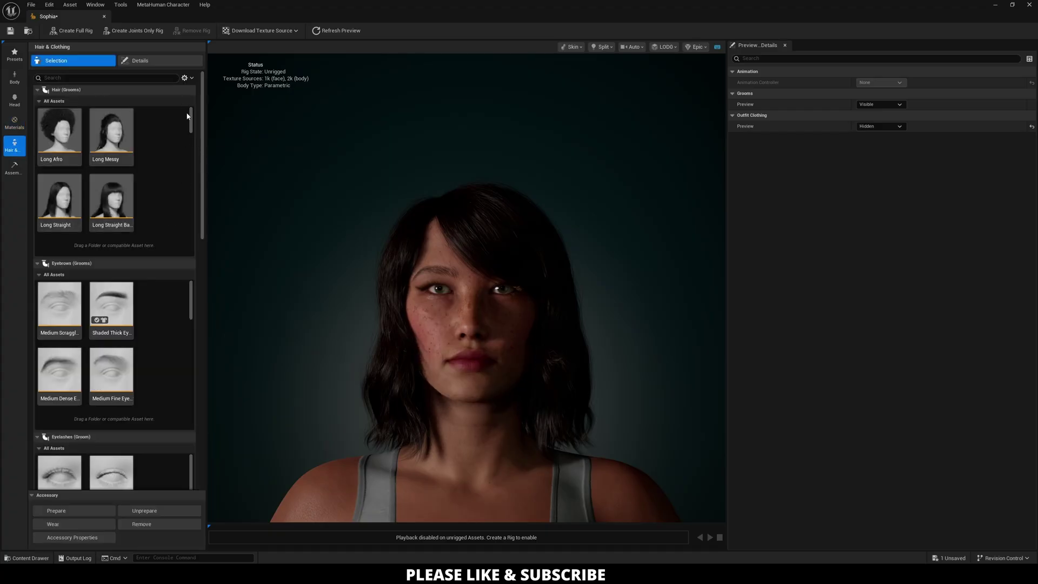
pyautogui.moveTo(190, 120); pyautogui.dragTo(189, 157)
pyautogui.scroll(-5, 173, 304)
pyautogui.scroll(-3, 194, 371)
pyautogui.scroll(-2, 162, 362)
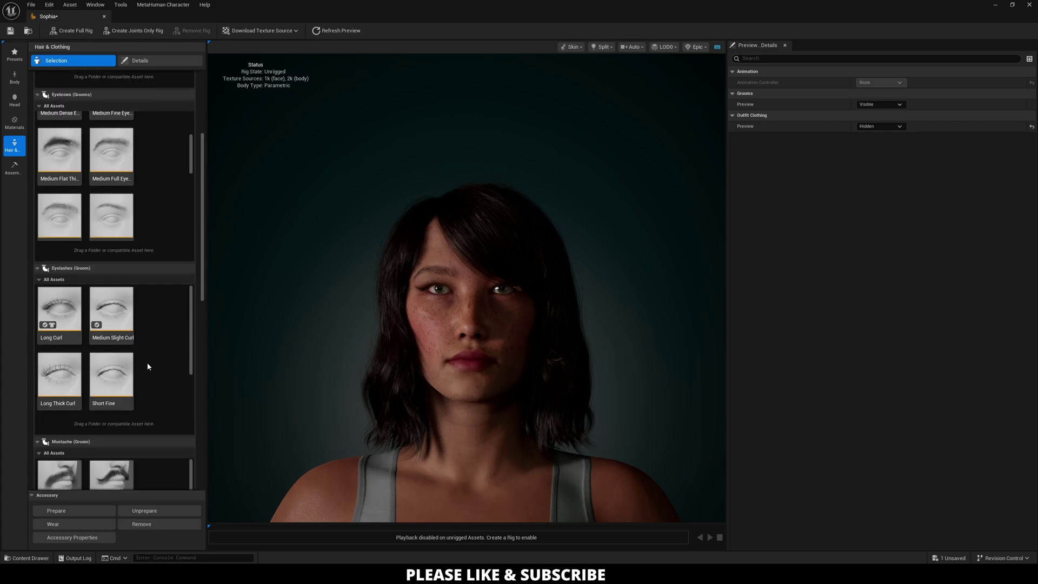
pyautogui.scroll(-1, 157, 368)
pyautogui.scroll(-1, 162, 372)
pyautogui.scroll(-1, 170, 378)
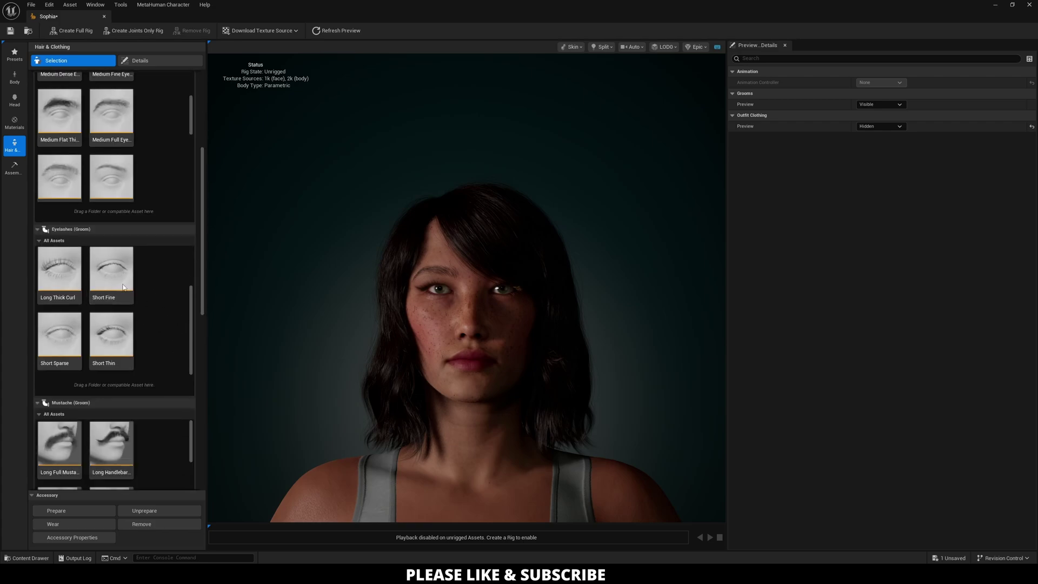
# - In the groom details, set eyelash Melanin to about 0.87, hair Melanin to about 0.83 and hair Redness to about 0.10
pyautogui.click(165, 62)
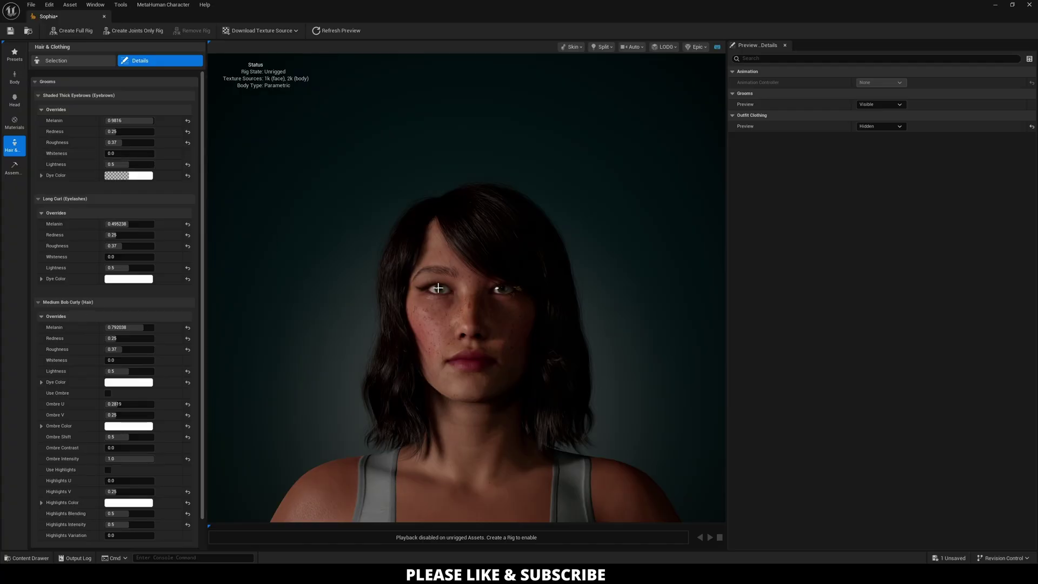
pyautogui.scroll(-1, 166, 347)
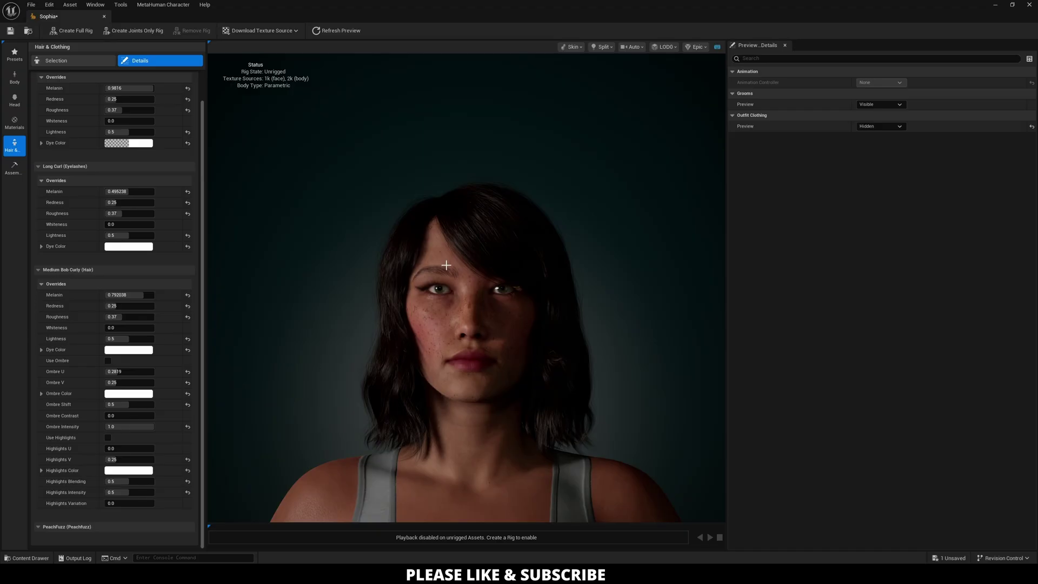
pyautogui.click(124, 294)
pyautogui.moveTo(124, 295)
pyautogui.mouseDown()
pyautogui.moveTo(111, 294)
pyautogui.moveTo(164, 303)
pyautogui.moveTo(127, 295)
pyautogui.moveTo(155, 306)
pyautogui.moveTo(110, 307)
pyautogui.mouseUp()
pyautogui.moveTo(470, 248); pyautogui.dragTo(427, 250)
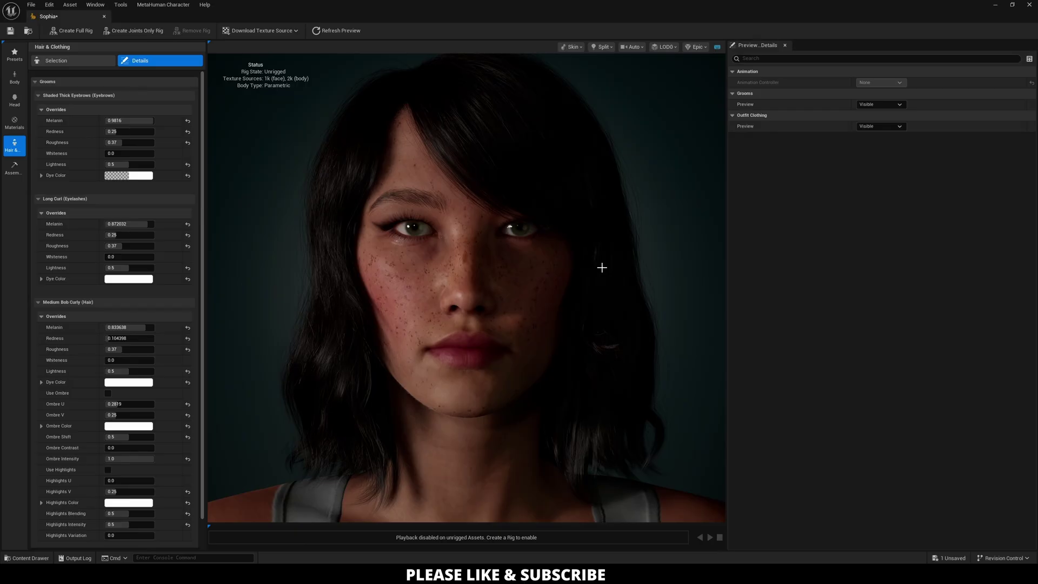
# - Create the full rig for the Sophia character and download its 4k resolution texture sources
pyautogui.click(16, 171)
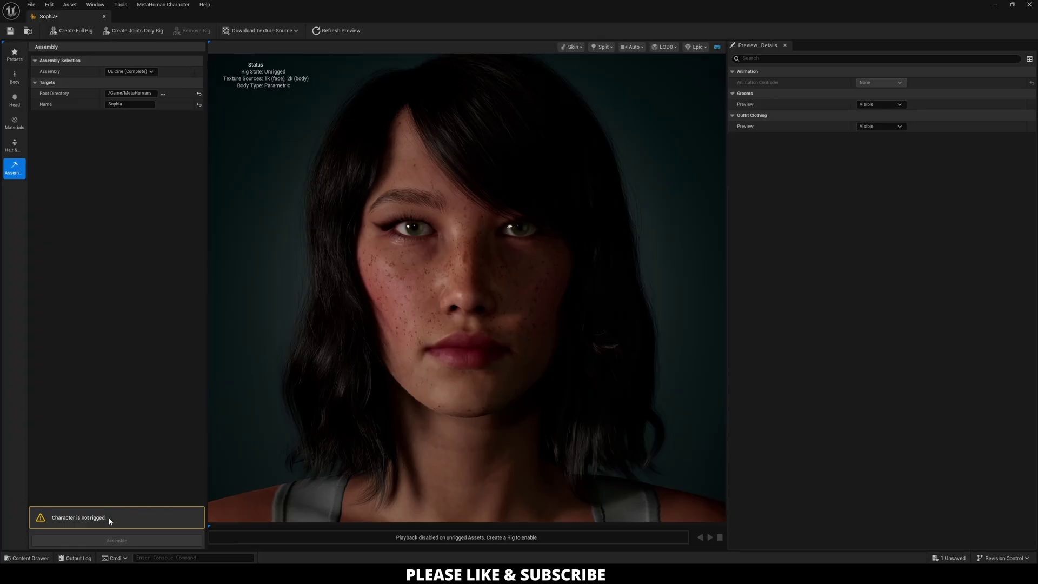
pyautogui.click(65, 32)
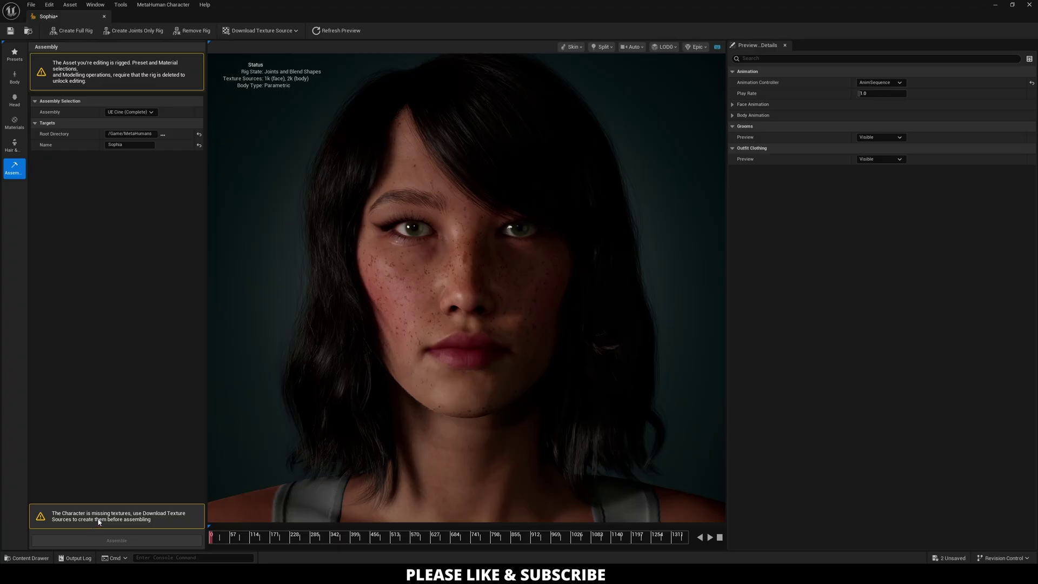
pyautogui.click(263, 36)
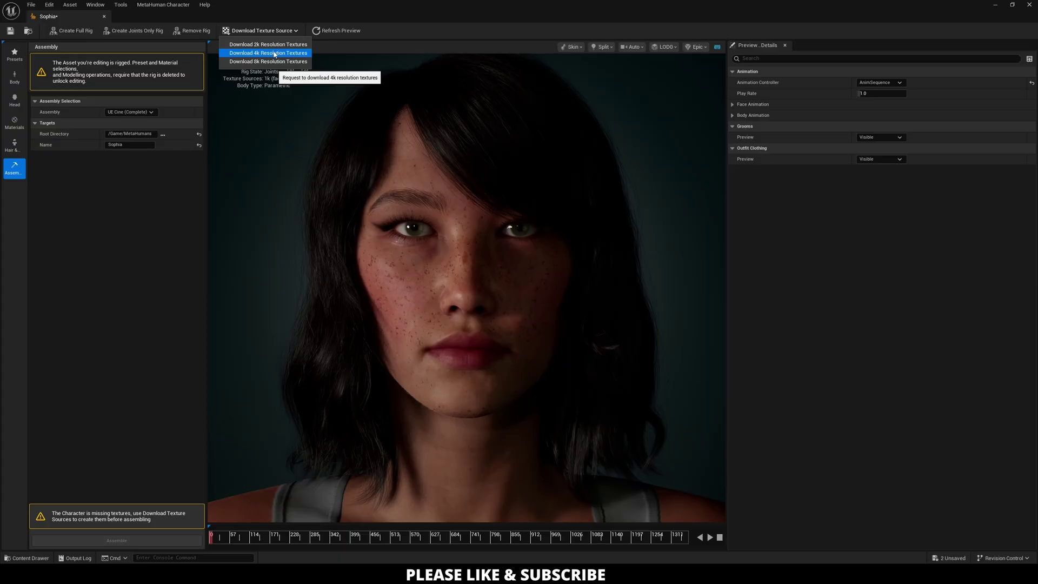
pyautogui.click(275, 54)
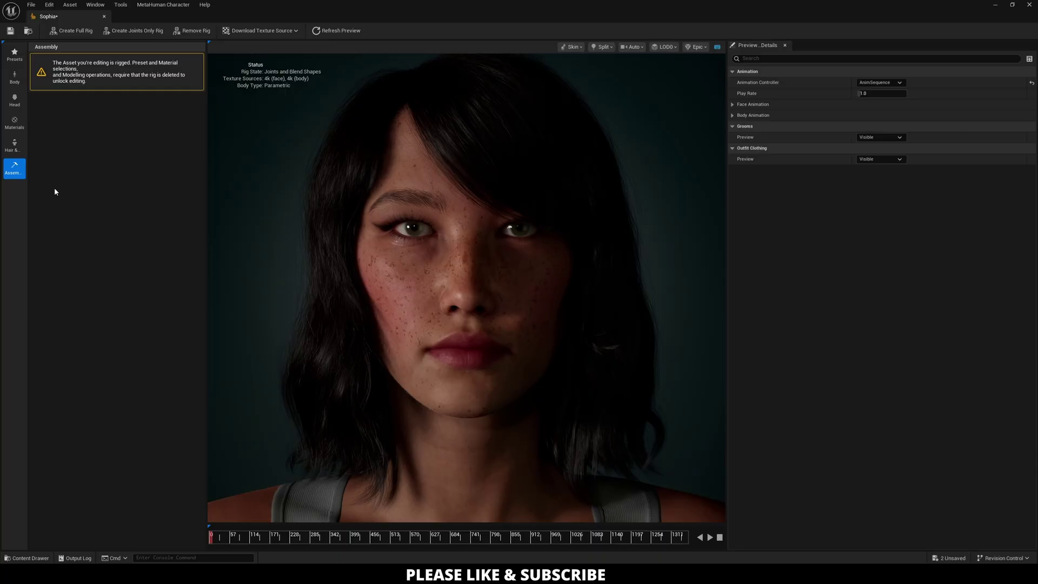
# - Assemble the rigged Sophia character using the UE Cine (Complete) assembly and the existing MetaHumans root directory
pyautogui.click(12, 154)
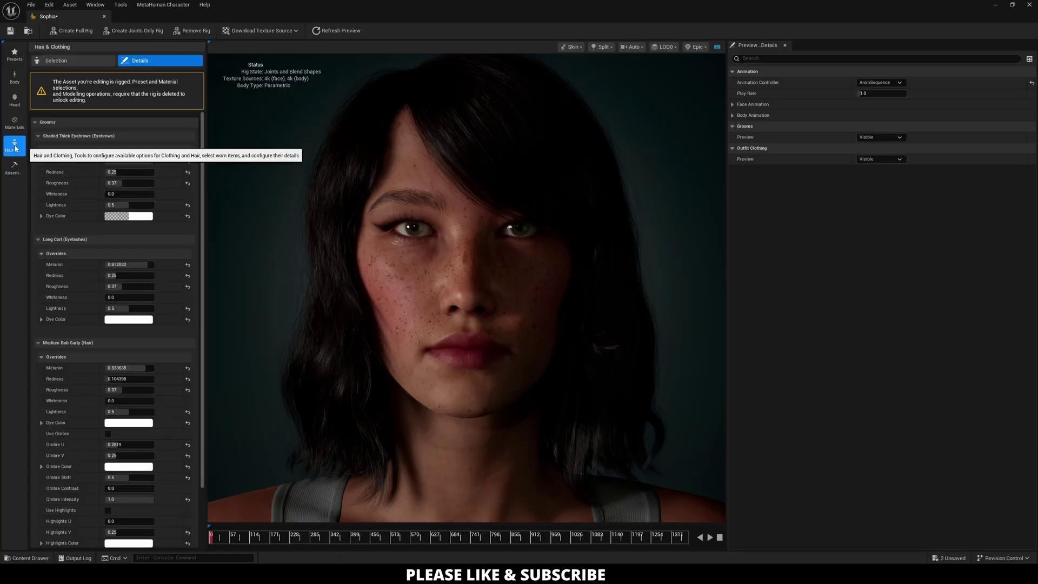
pyautogui.click(13, 165)
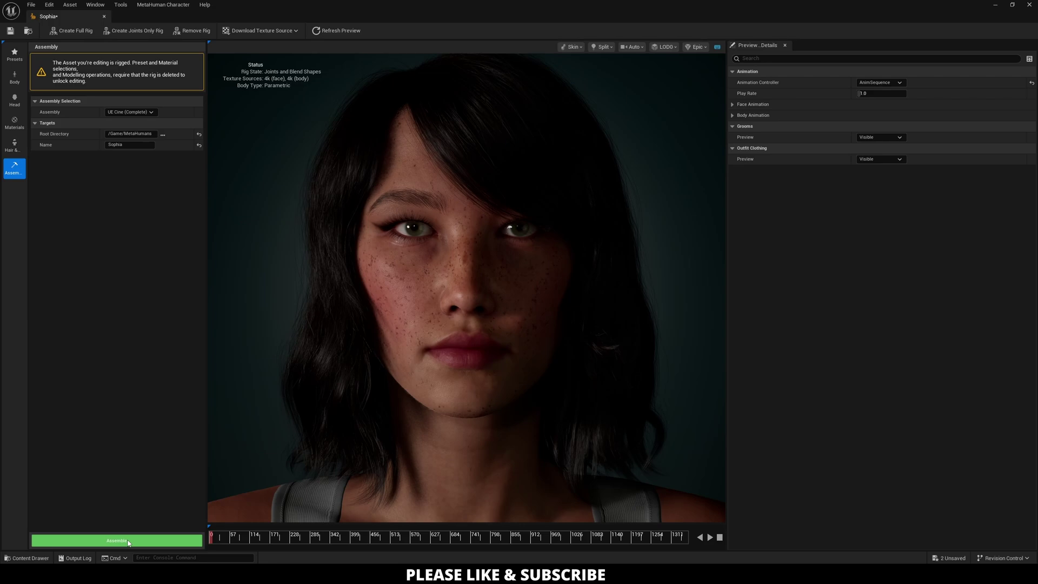
pyautogui.click(106, 540)
pyautogui.click(99, 539)
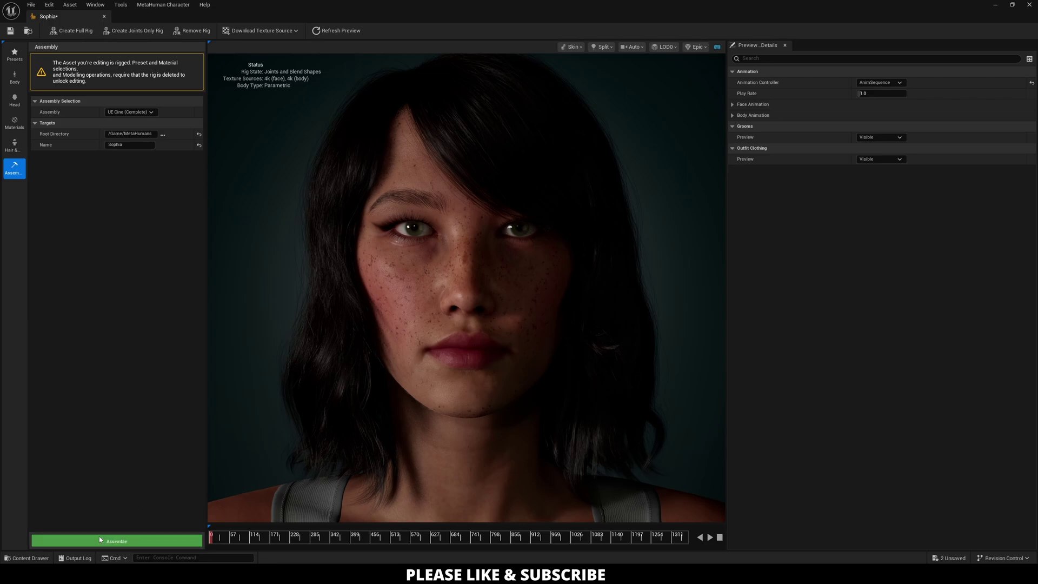